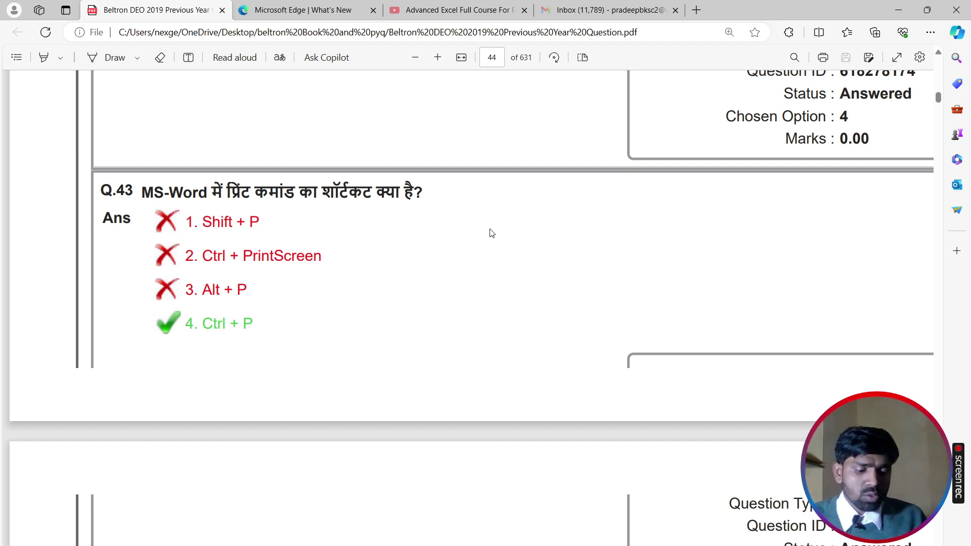
Step: Launch Word with the winword run command and dismiss the view-only notice on the recovered document
{"action": "key", "text": "super+r"}
{"action": "type", "text": "wi"}
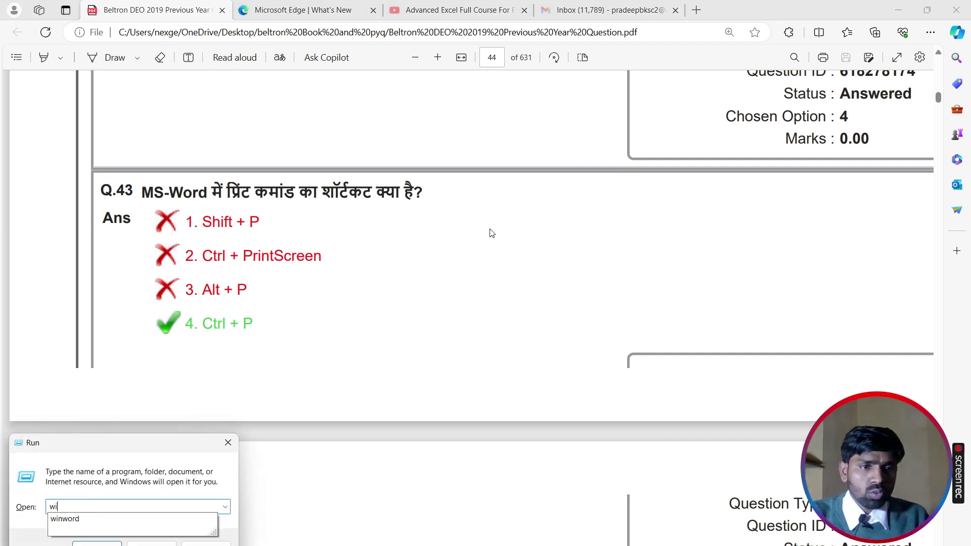
{"action": "key", "text": "Down"}
{"action": "key", "text": "Return"}
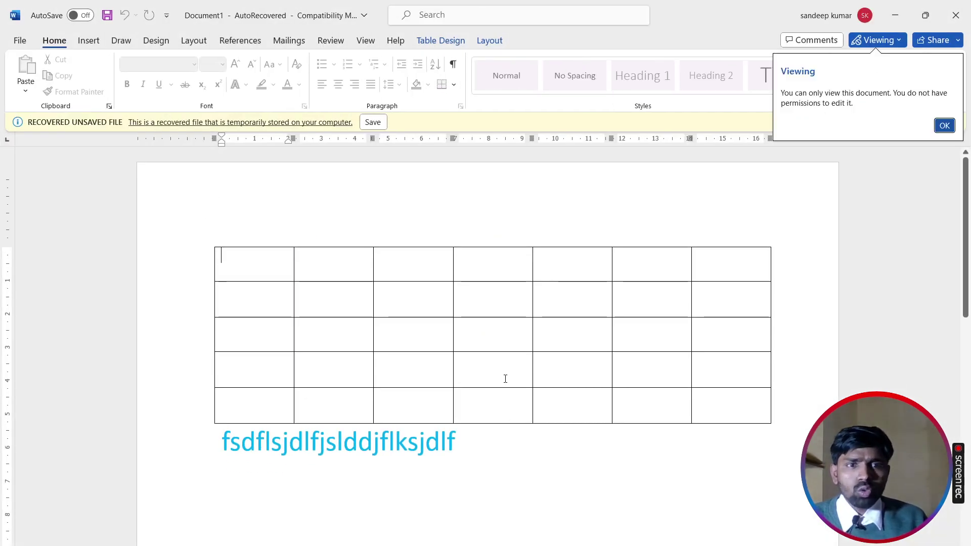
{"action": "left_click", "coordinate": [937, 127]}
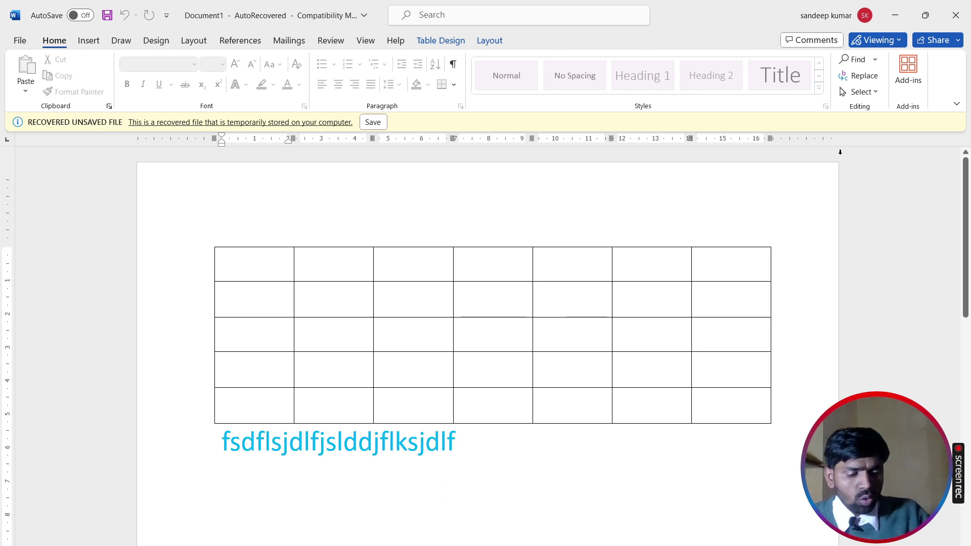
Step: View the print settings and preview of the recovered document, and return to the page without printing
{"action": "key", "text": "ctrl+p"}
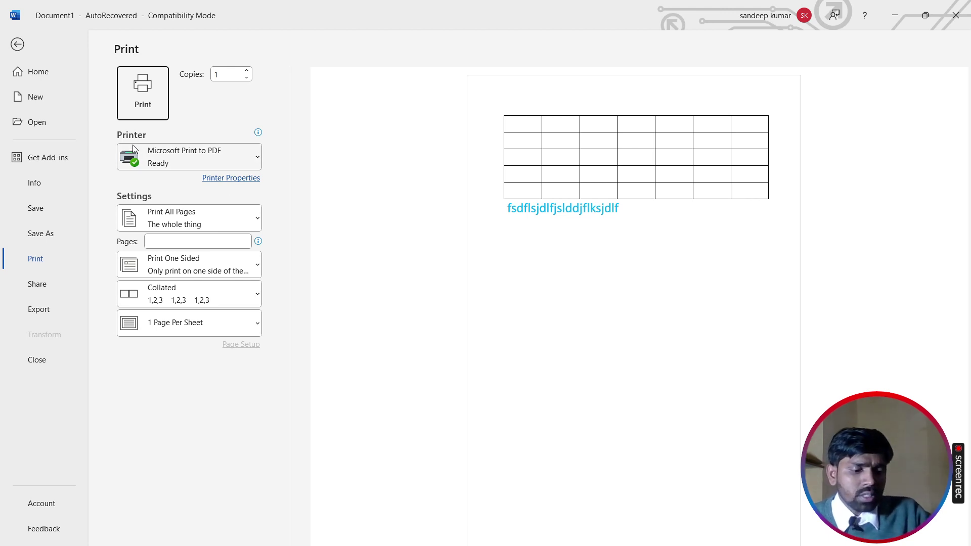
{"action": "mouse_move", "coordinate": [90, 38]}
{"action": "left_mouse_down"}
{"action": "mouse_move", "coordinate": [238, 156]}
{"action": "mouse_move", "coordinate": [786, 444]}
{"action": "mouse_move", "coordinate": [862, 463]}
{"action": "left_mouse_up"}
{"action": "key", "text": "Escape"}
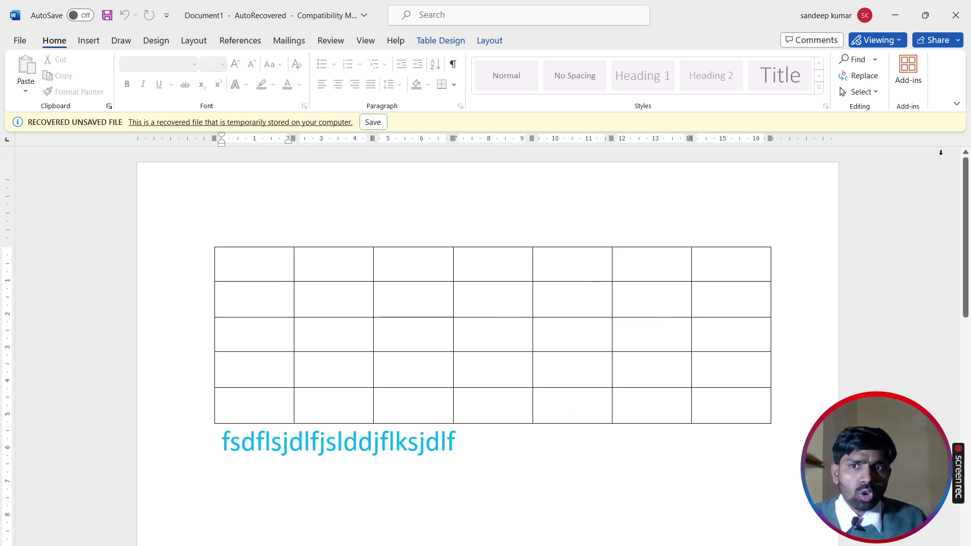
Step: Create a new blank document and enter =rand() on the first line
{"action": "key", "text": "ctrl+n"}
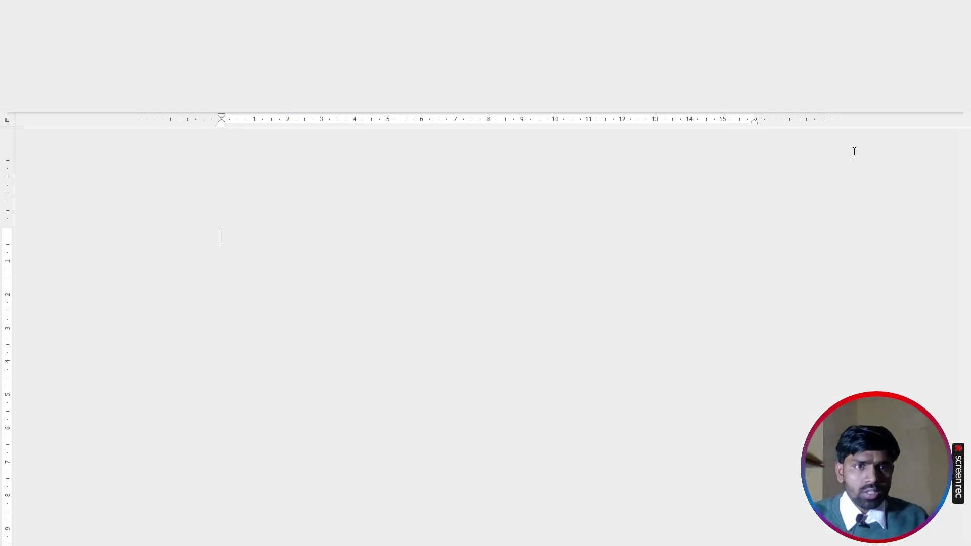
{"action": "type", "text": "=rand"}
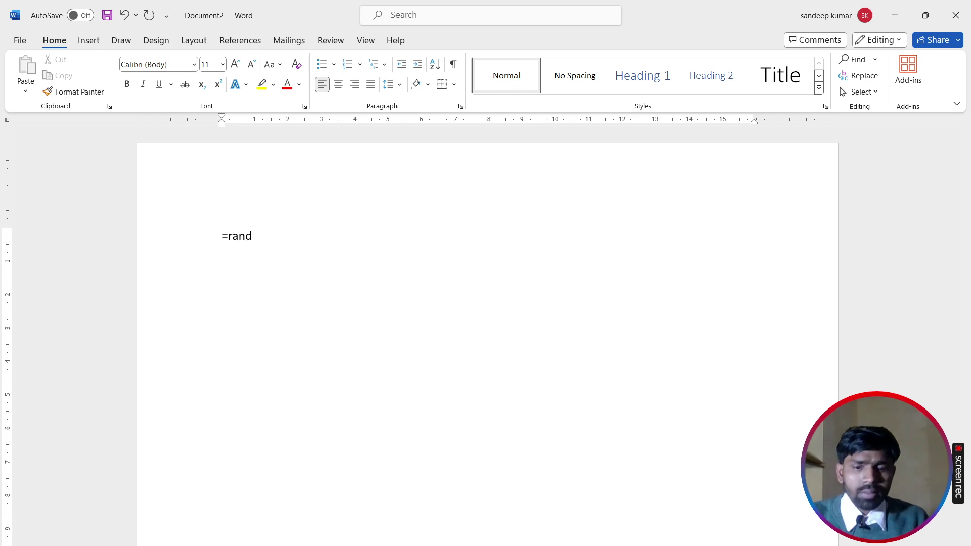
{"action": "type", "text": "()"}
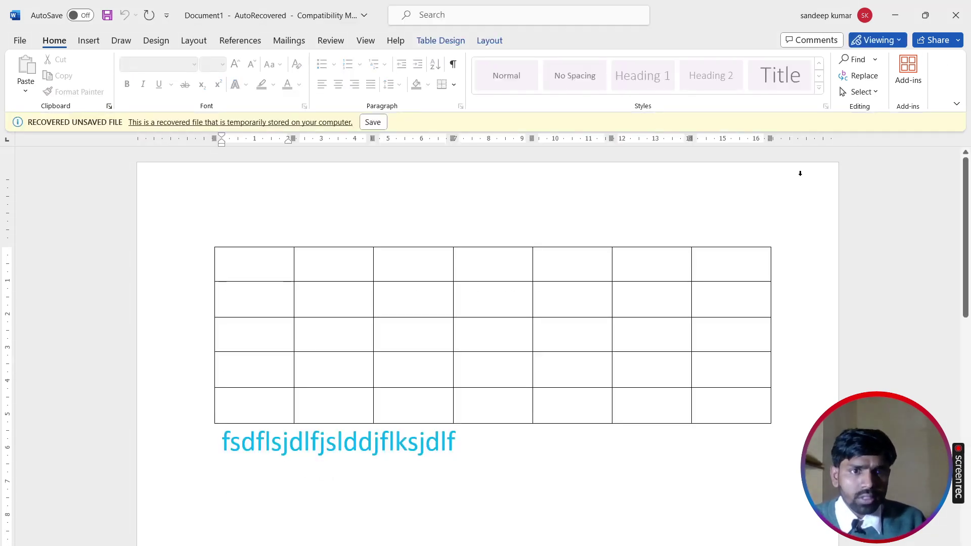
Step: Close the recovered Word document without saving its changes
{"action": "left_click", "coordinate": [968, 11]}
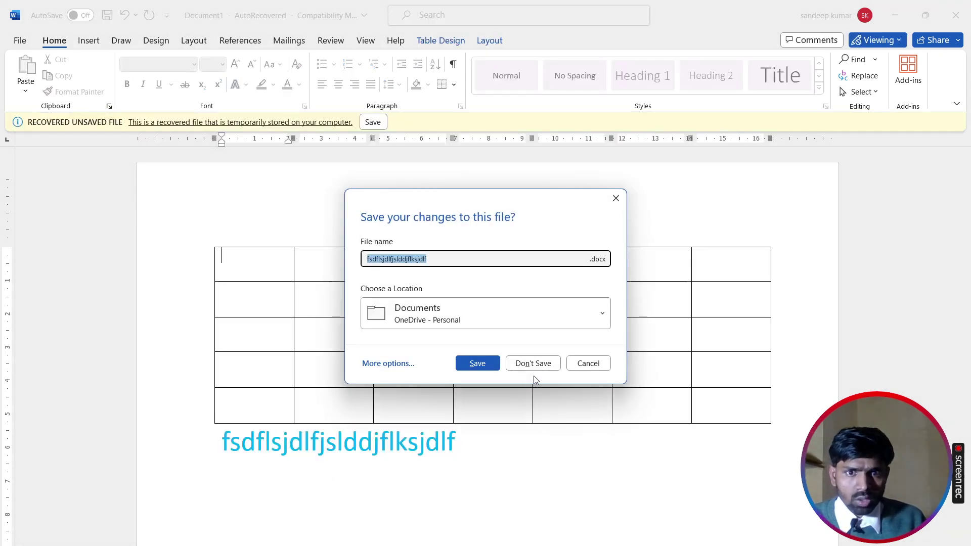
{"action": "left_click", "coordinate": [533, 363]}
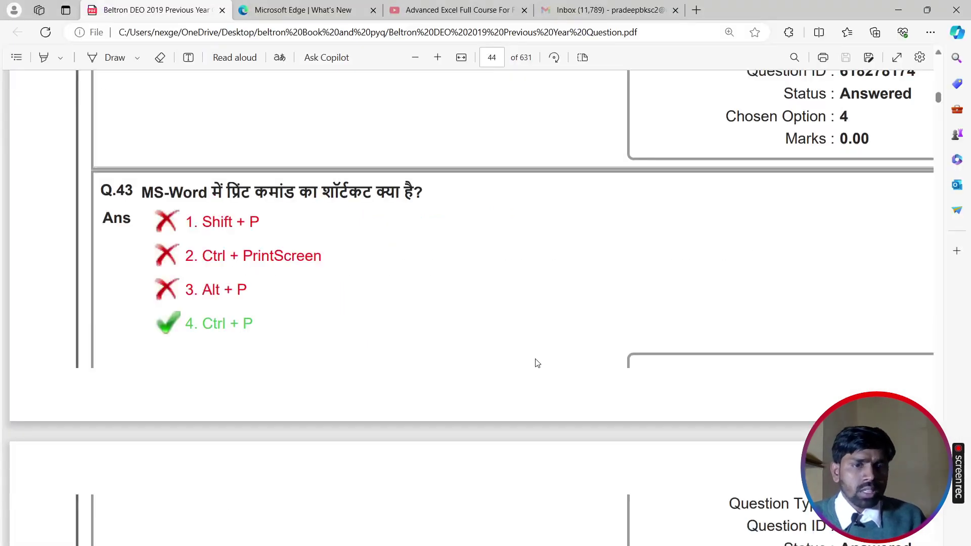
Step: Go to Q.44 about parsing in the question PDF and mark the question and its correct option, Syntax Analysis
{"action": "scroll", "coordinate": [335, 368], "scroll_direction": "down", "scroll_amount": 1}
{"action": "scroll", "coordinate": [335, 368], "scroll_direction": "down", "scroll_amount": 5}
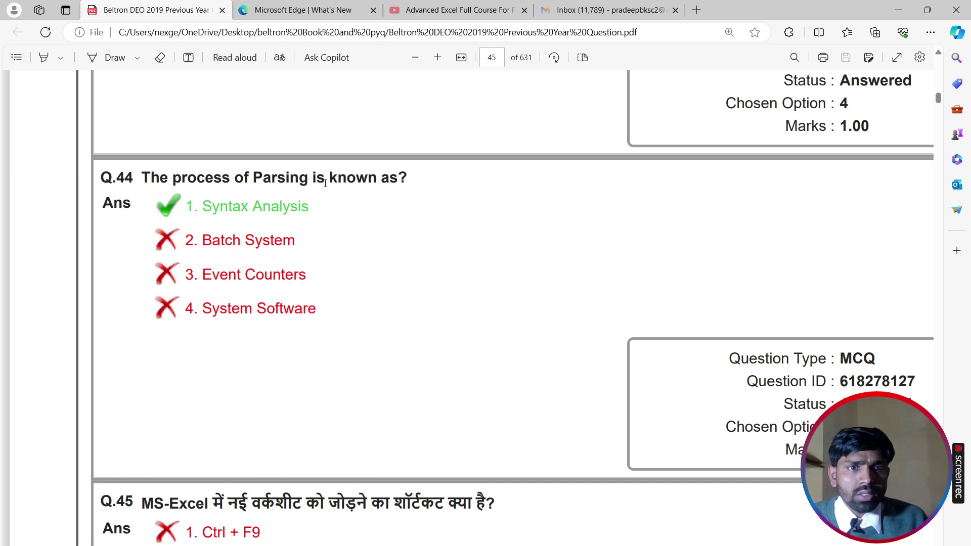
{"action": "left_click_drag", "start_coordinate": [202, 207], "coordinate": [336, 208]}
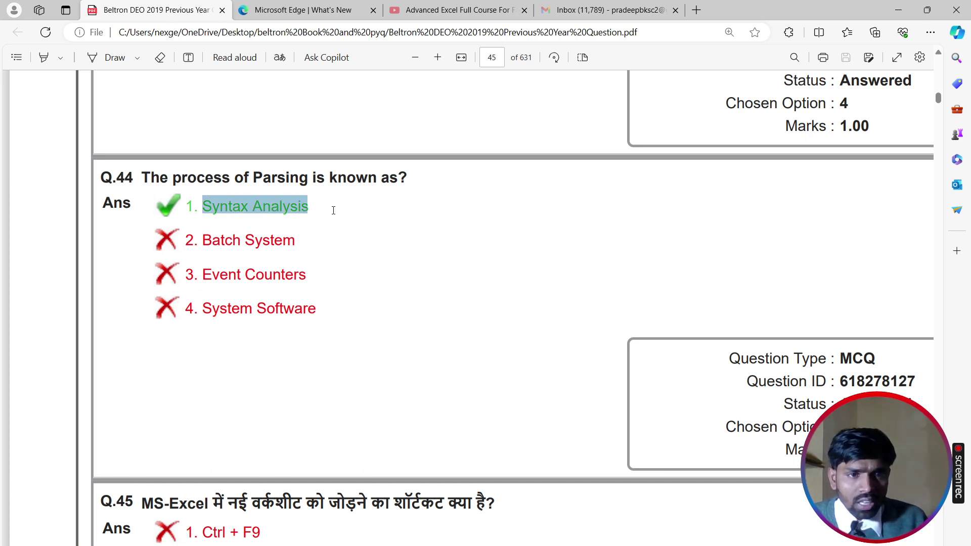
{"action": "left_click", "coordinate": [388, 251]}
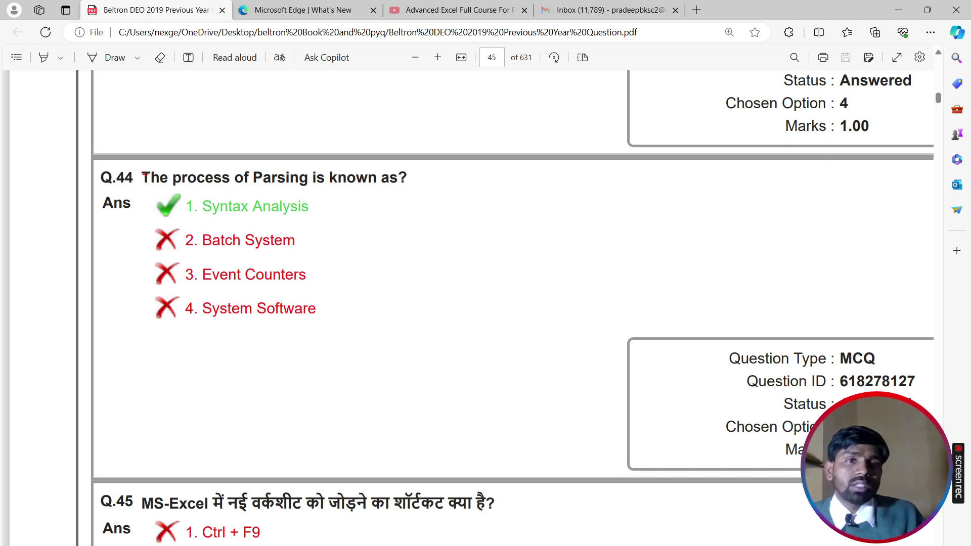
{"action": "mouse_move", "coordinate": [134, 166]}
{"action": "left_mouse_down"}
{"action": "mouse_move", "coordinate": [222, 190]}
{"action": "mouse_move", "coordinate": [446, 193]}
{"action": "left_mouse_up"}
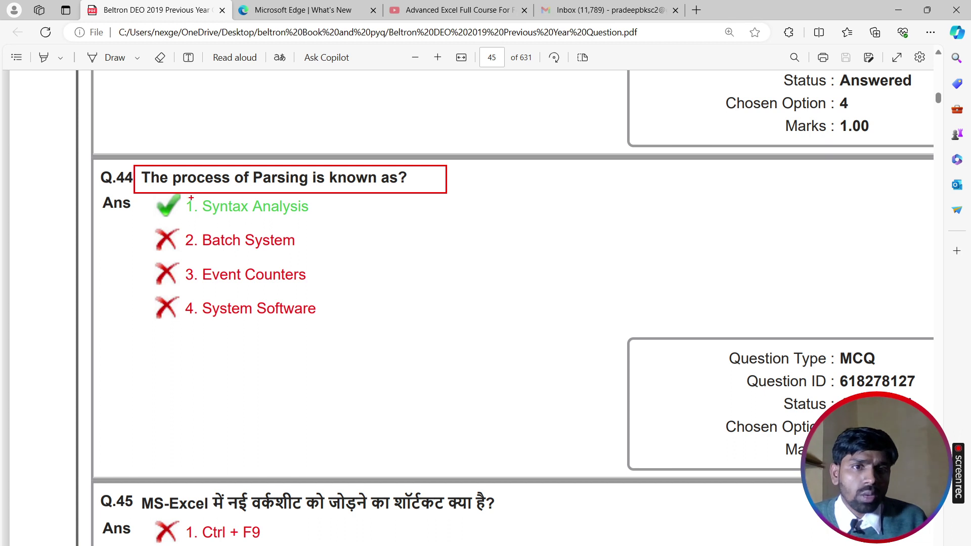
{"action": "mouse_move", "coordinate": [188, 194]}
{"action": "left_mouse_down"}
{"action": "mouse_move", "coordinate": [310, 222]}
{"action": "mouse_move", "coordinate": [528, 213]}
{"action": "left_mouse_up"}
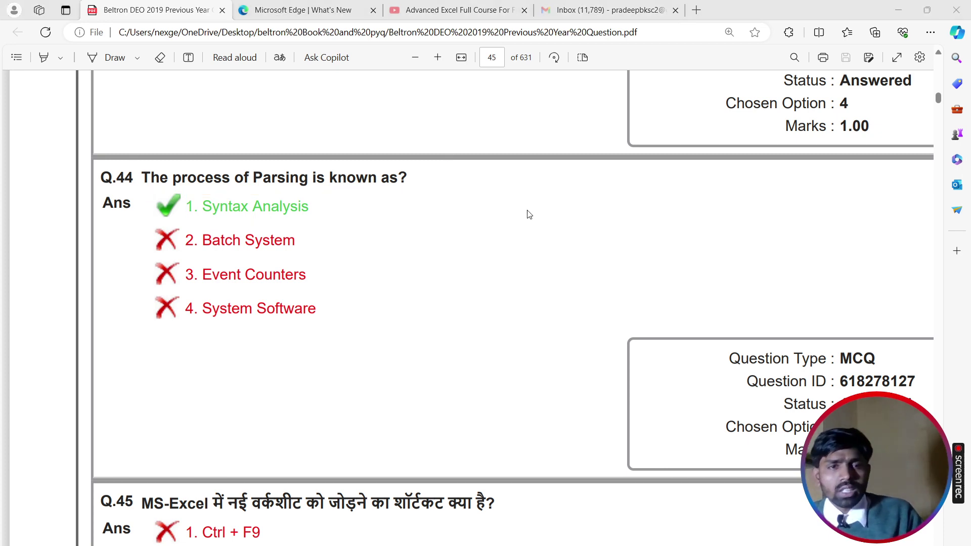
Step: Go to Q.45 on adding a new Excel worksheet and mark its correct option, Shift + F11
{"action": "scroll", "coordinate": [273, 284], "scroll_direction": "down", "scroll_amount": 5}
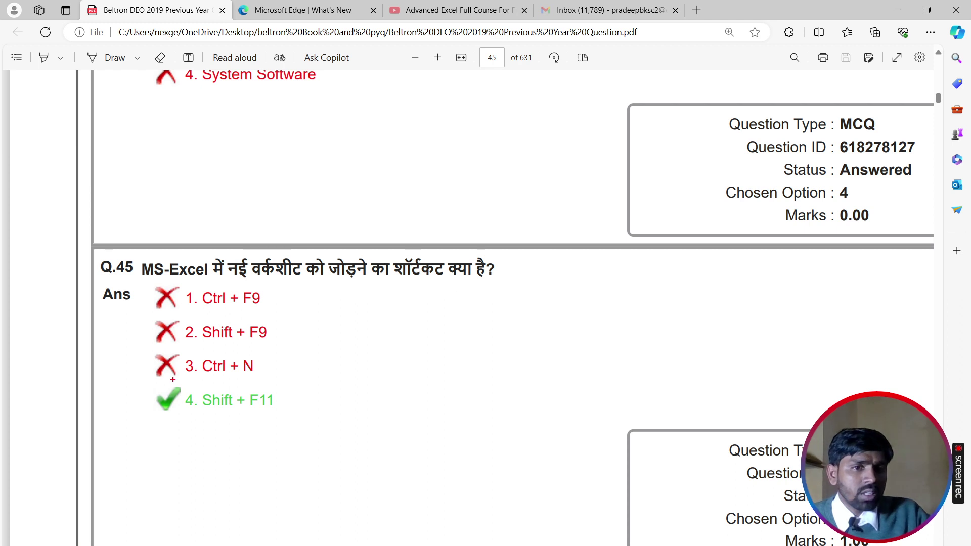
{"action": "mouse_move", "coordinate": [137, 381]}
{"action": "left_mouse_down"}
{"action": "mouse_move", "coordinate": [396, 446]}
{"action": "mouse_move", "coordinate": [396, 416]}
{"action": "left_mouse_up"}
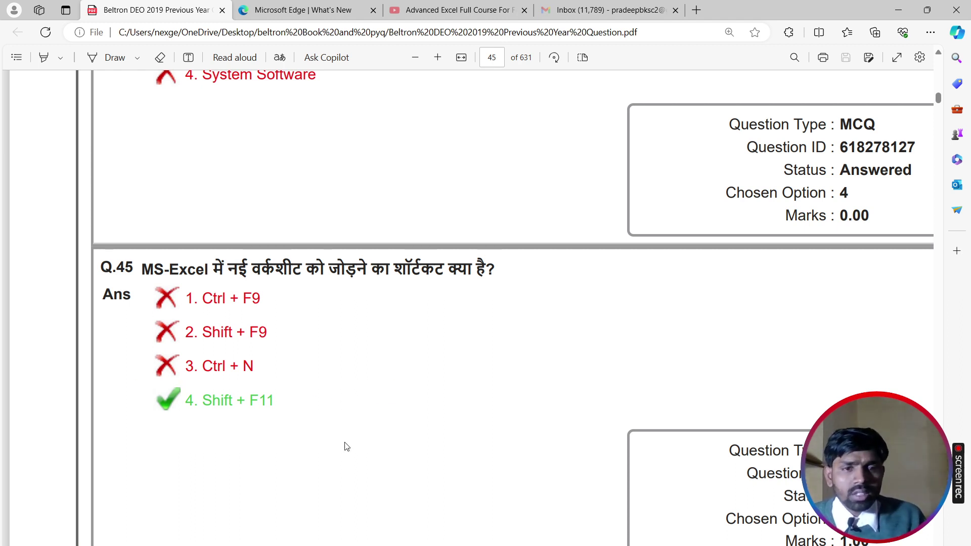
Step: Switch to the Excel workbook, point out Sheet3 and the new-sheet control with markings, and return to the question PDF
{"action": "key", "text": "alt+Tab"}
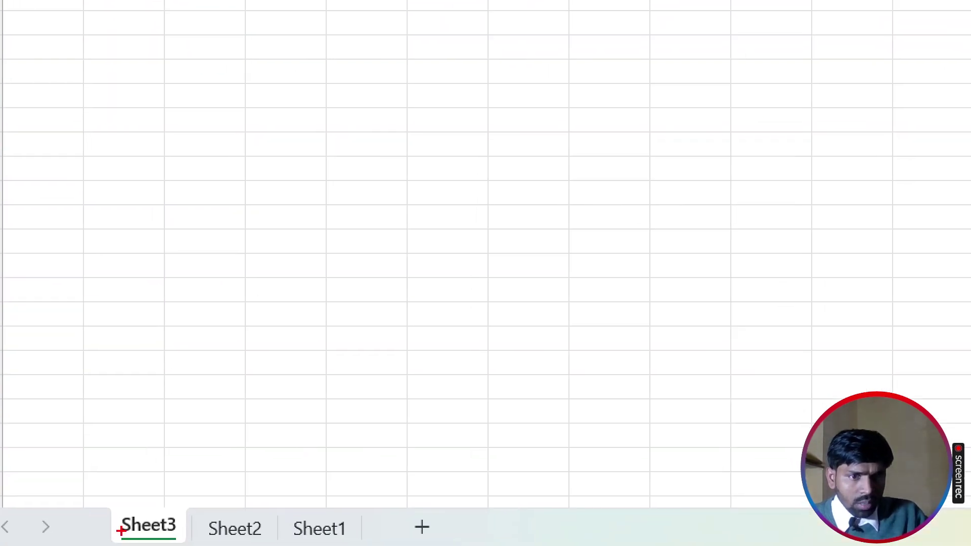
{"action": "left_click_drag", "start_coordinate": [65, 524], "coordinate": [226, 544]}
{"action": "left_click_drag", "start_coordinate": [422, 526], "coordinate": [547, 435]}
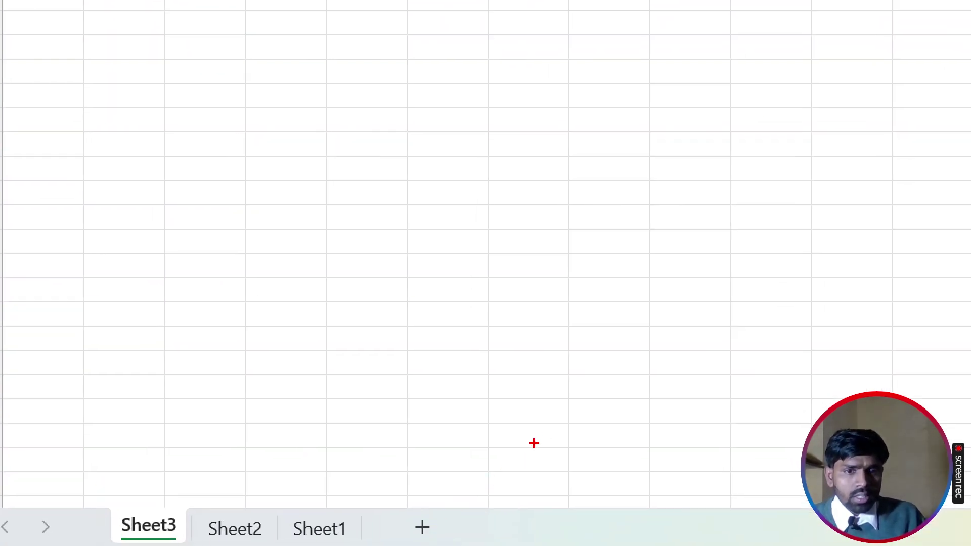
{"action": "left_click_drag", "start_coordinate": [423, 512], "coordinate": [472, 397]}
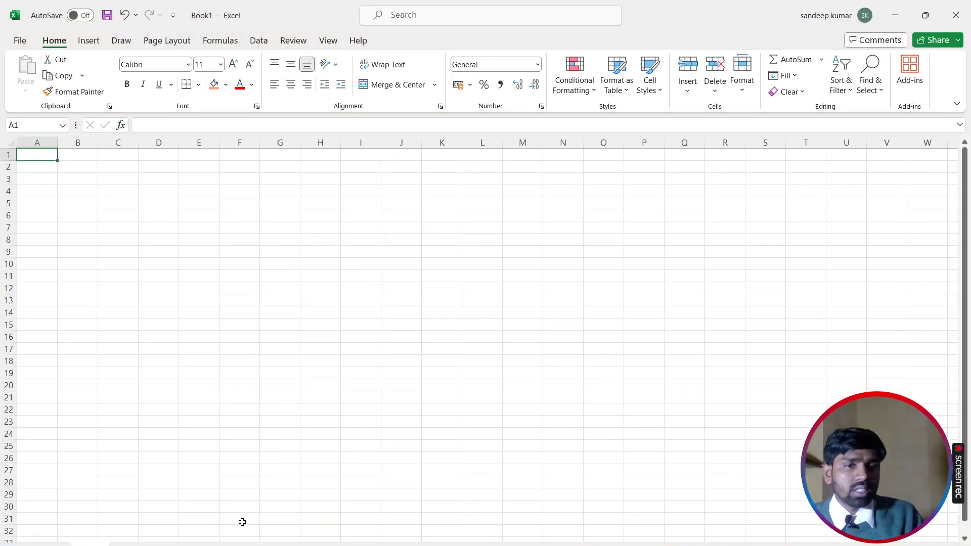
{"action": "key", "text": "alt+Tab"}
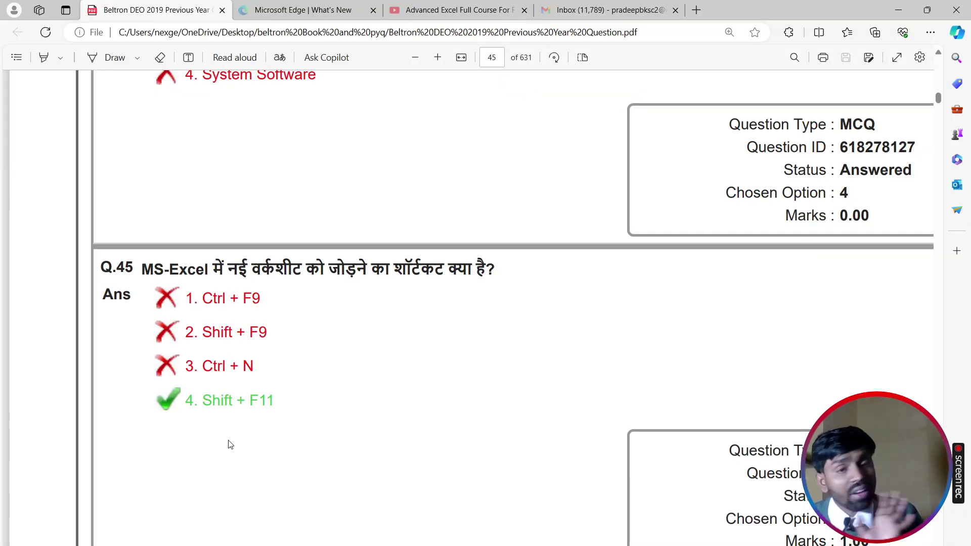
Step: Go to Q.46 on protecting one worksheet from edits and highlight the text of its correct option 2
{"action": "scroll", "coordinate": [230, 444], "scroll_direction": "down", "scroll_amount": 8}
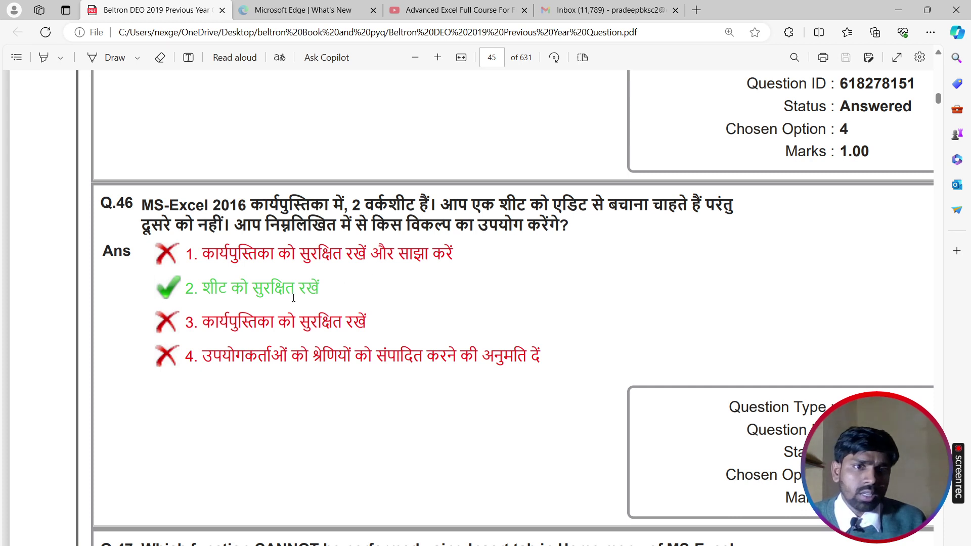
{"action": "left_click_drag", "start_coordinate": [216, 291], "coordinate": [349, 286]}
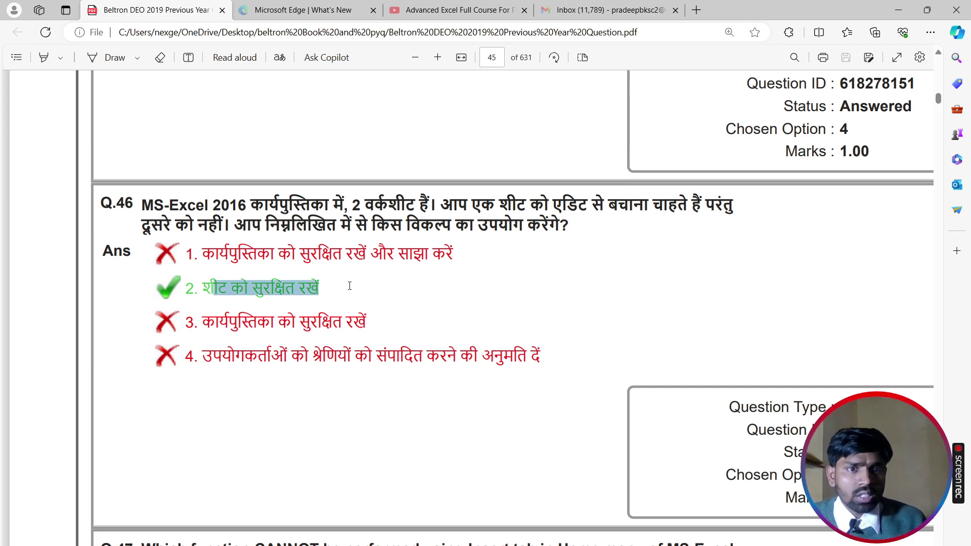
{"action": "left_click", "coordinate": [325, 295]}
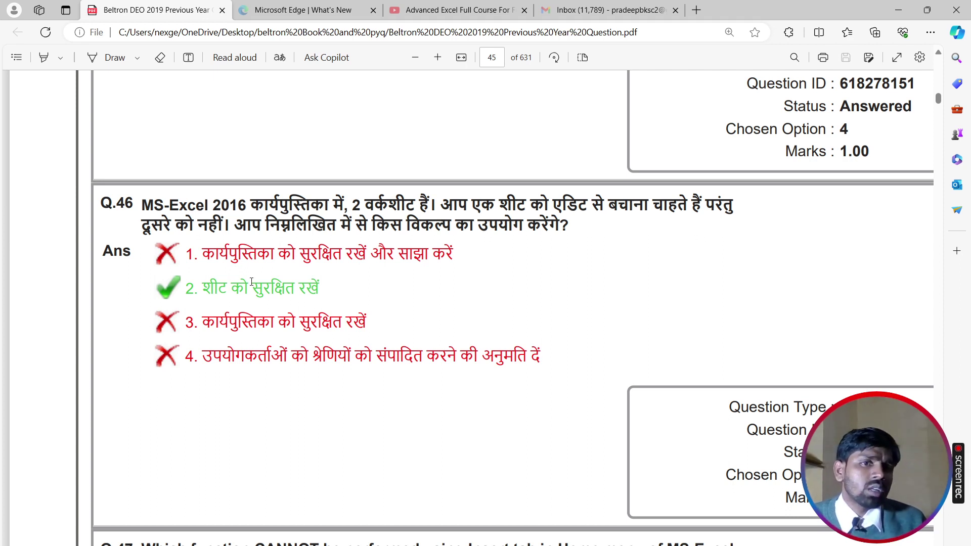
{"action": "left_click_drag", "start_coordinate": [251, 281], "coordinate": [306, 293]}
{"action": "left_click", "coordinate": [268, 301]}
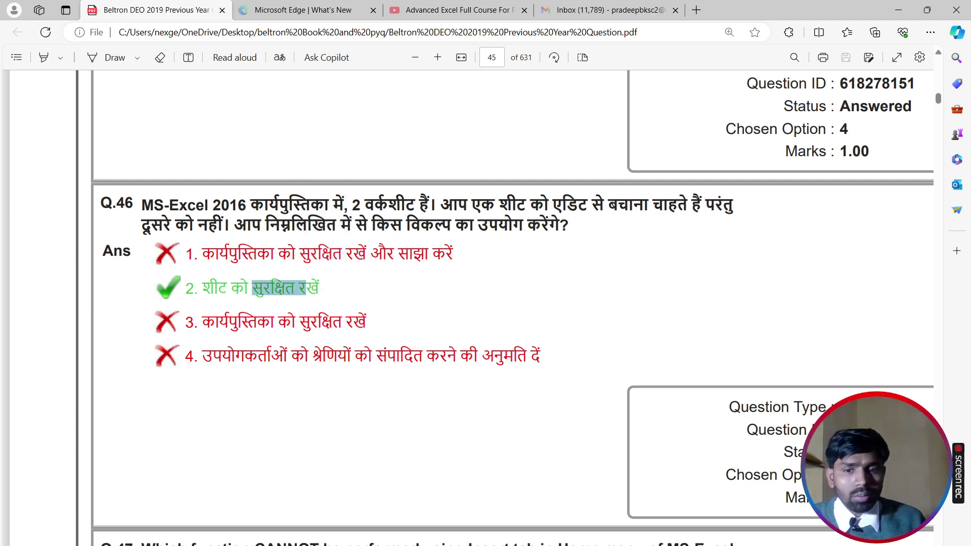
Step: Switch to Excel, mark the Protect Sheet command among the cell Format options, and close the options without applying it
{"action": "left_click", "coordinate": [631, 501]}
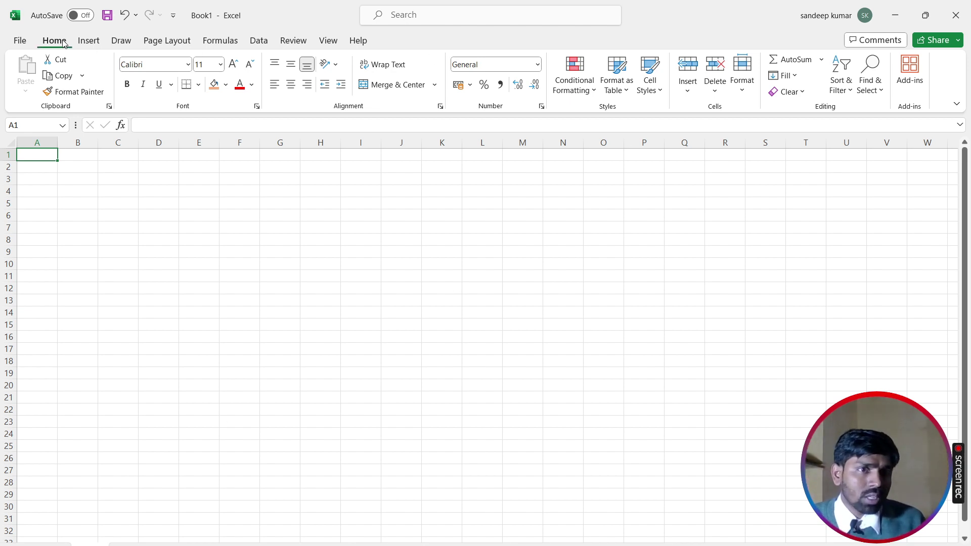
{"action": "left_click", "coordinate": [741, 78]}
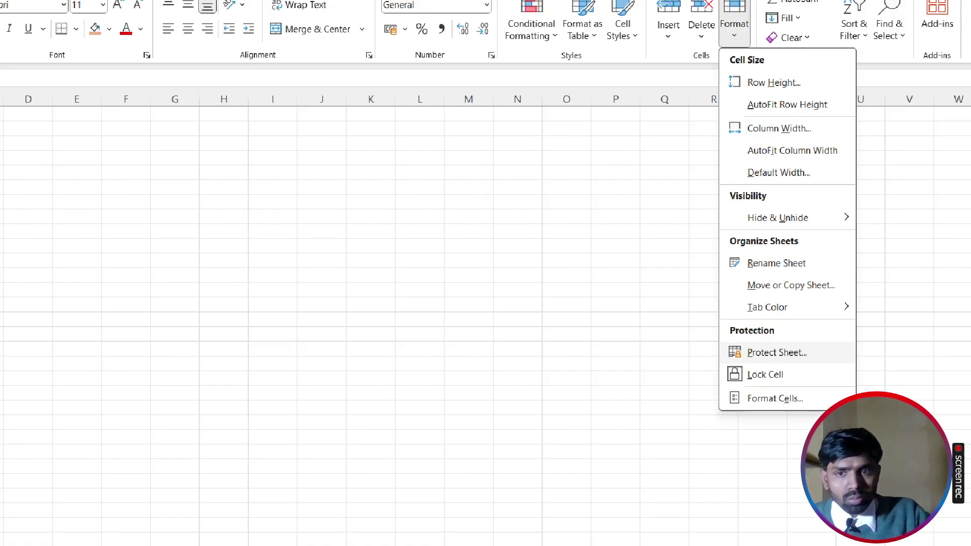
{"action": "mouse_move", "coordinate": [661, 319]}
{"action": "left_mouse_down"}
{"action": "mouse_move", "coordinate": [752, 379]}
{"action": "mouse_move", "coordinate": [940, 387]}
{"action": "left_mouse_up"}
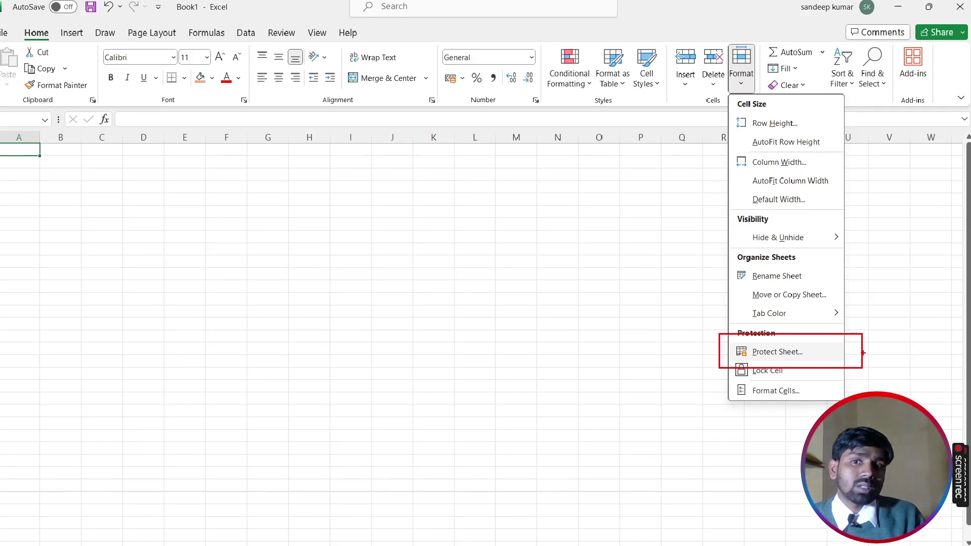
{"action": "key", "text": "Escape"}
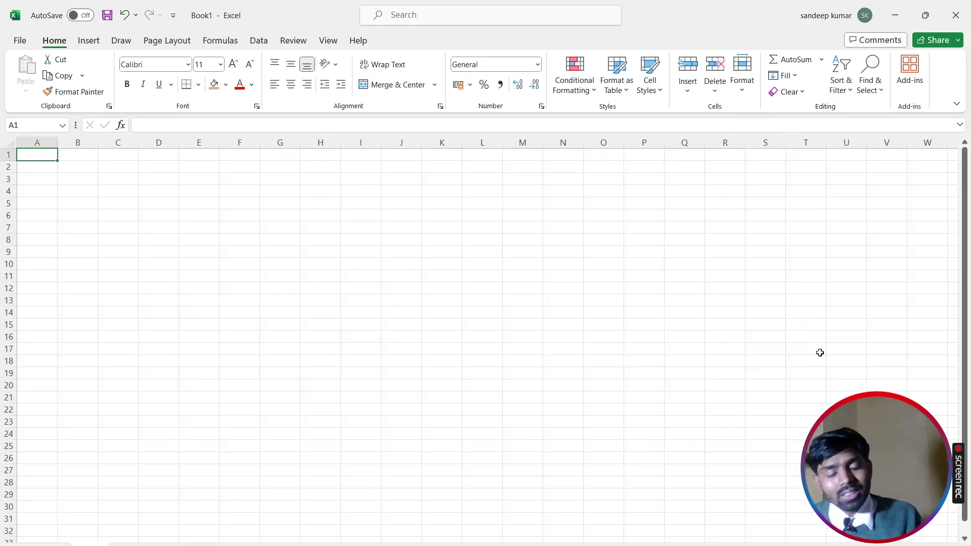
Step: Return to the PDF's Q.47 and highlight "Home menu of MS-Excel" and the options Insert sheet and Insert sheet columns
{"action": "key", "text": "alt+Tab"}
{"action": "scroll", "coordinate": [297, 350], "scroll_direction": "down", "scroll_amount": 3}
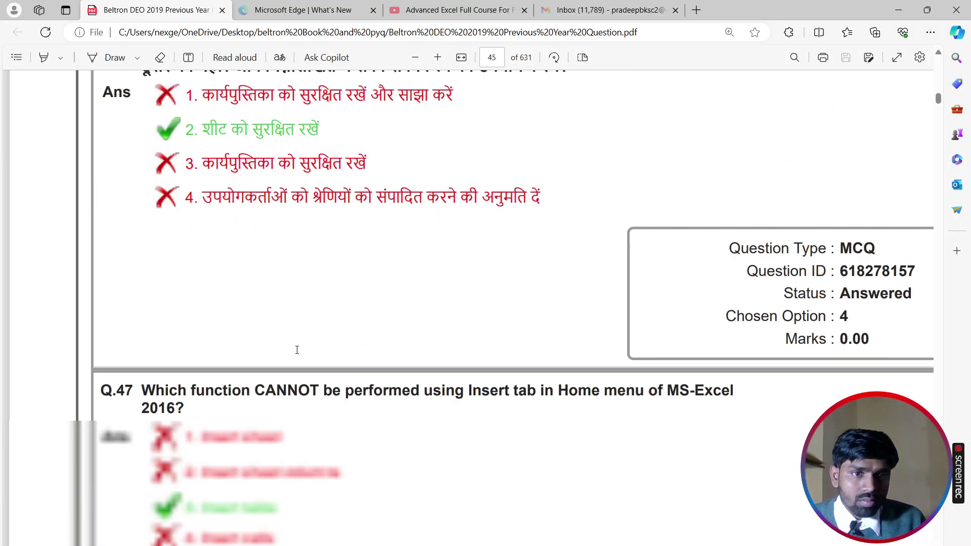
{"action": "scroll", "coordinate": [296, 350], "scroll_direction": "down", "scroll_amount": 3}
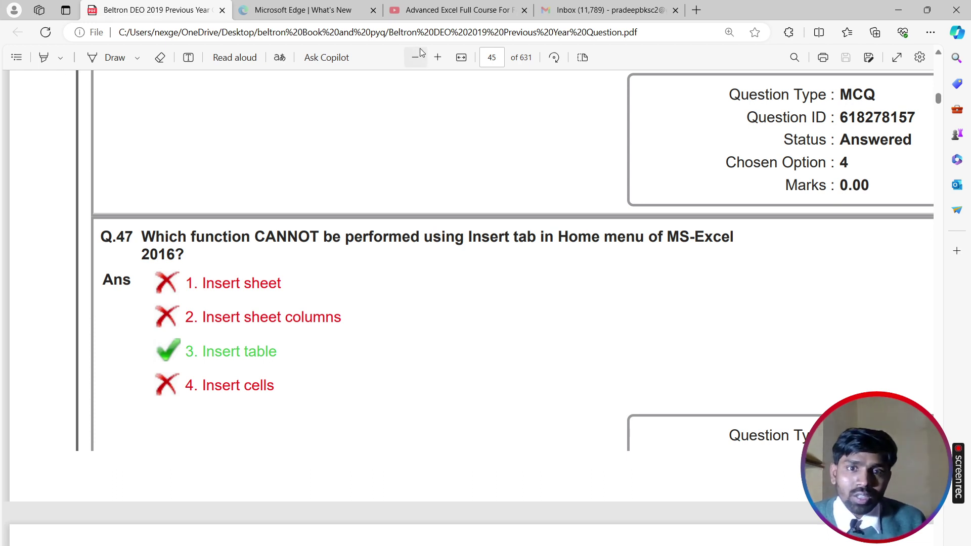
{"action": "left_click_drag", "start_coordinate": [570, 237], "coordinate": [711, 237]}
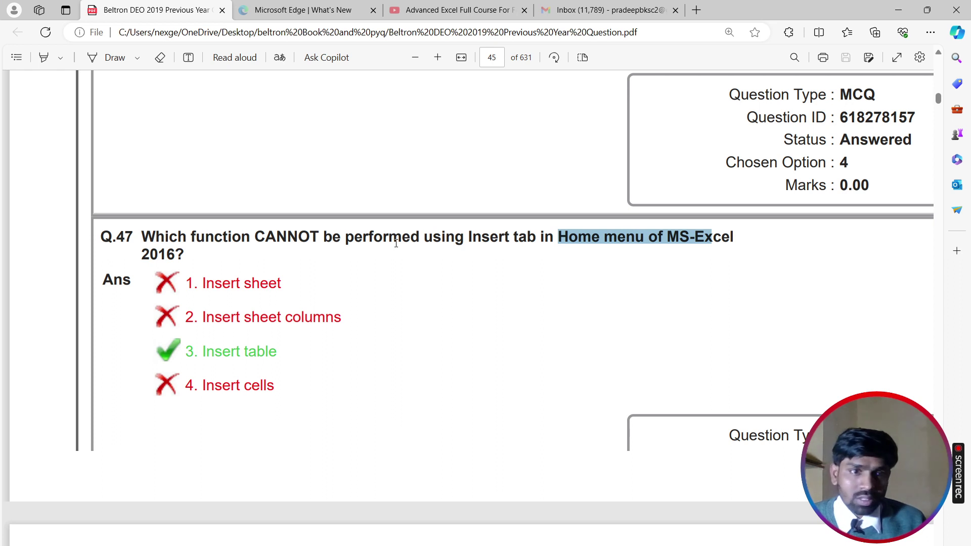
{"action": "left_click_drag", "start_coordinate": [206, 287], "coordinate": [281, 283]}
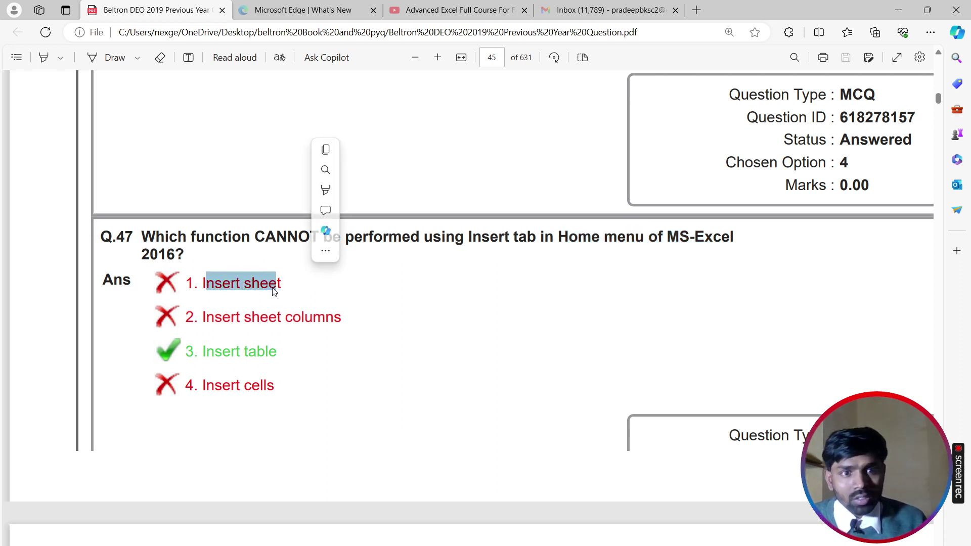
{"action": "left_click", "coordinate": [375, 294]}
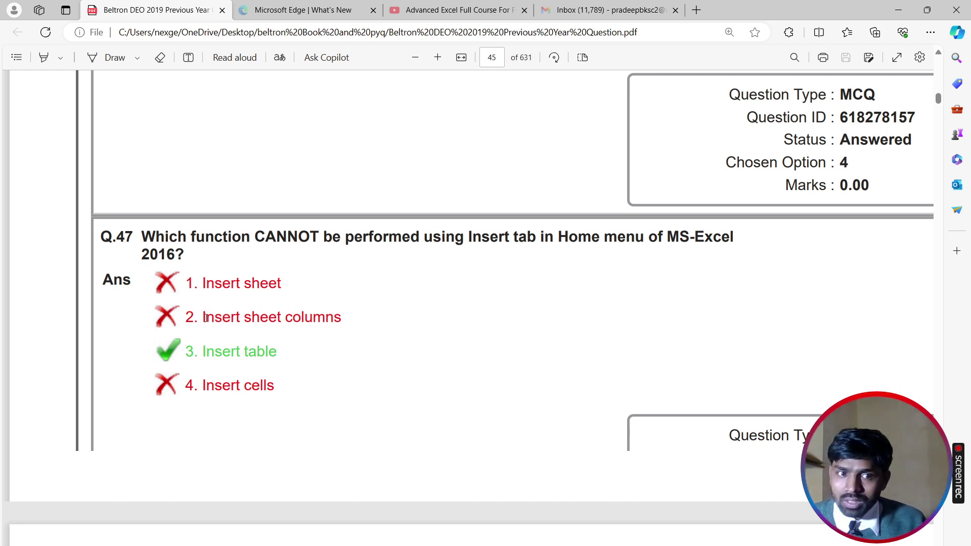
{"action": "left_click_drag", "start_coordinate": [206, 318], "coordinate": [388, 320]}
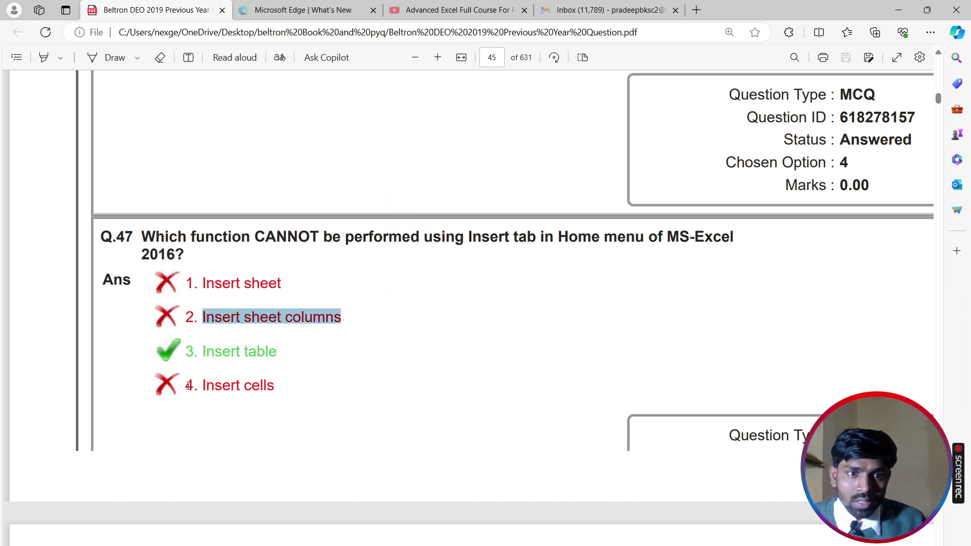
Step: In Q.47, highlight option 4 Insert cells, the question's words "Insert tab in", and the correct option 3 Insert table
{"action": "left_click_drag", "start_coordinate": [189, 386], "coordinate": [319, 392]}
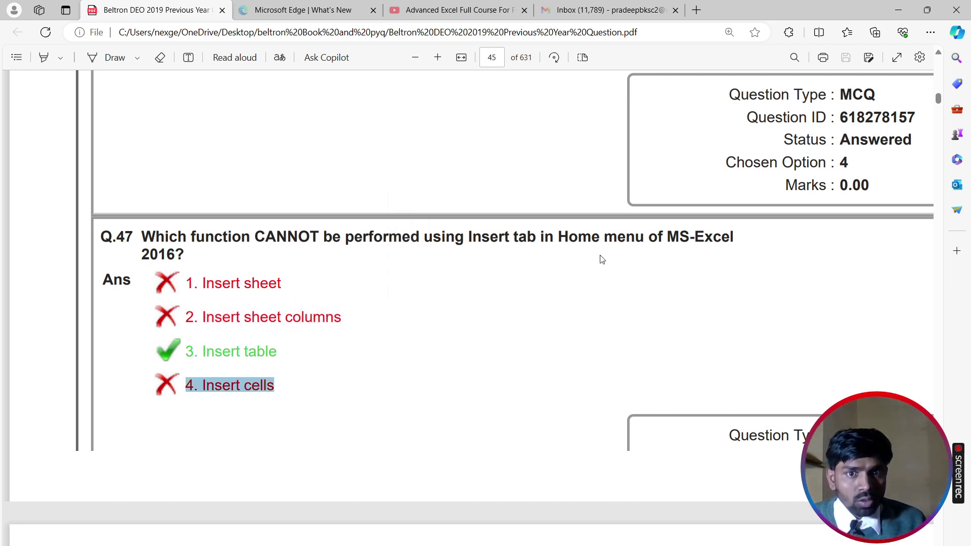
{"action": "left_click", "coordinate": [486, 238]}
{"action": "left_click_drag", "start_coordinate": [464, 237], "coordinate": [553, 238]}
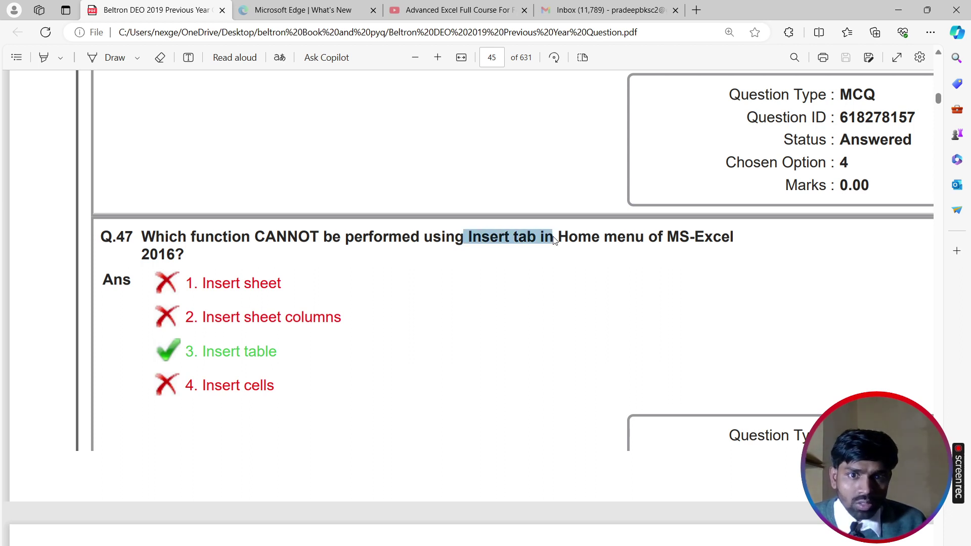
{"action": "left_click_drag", "start_coordinate": [217, 353], "coordinate": [268, 354]}
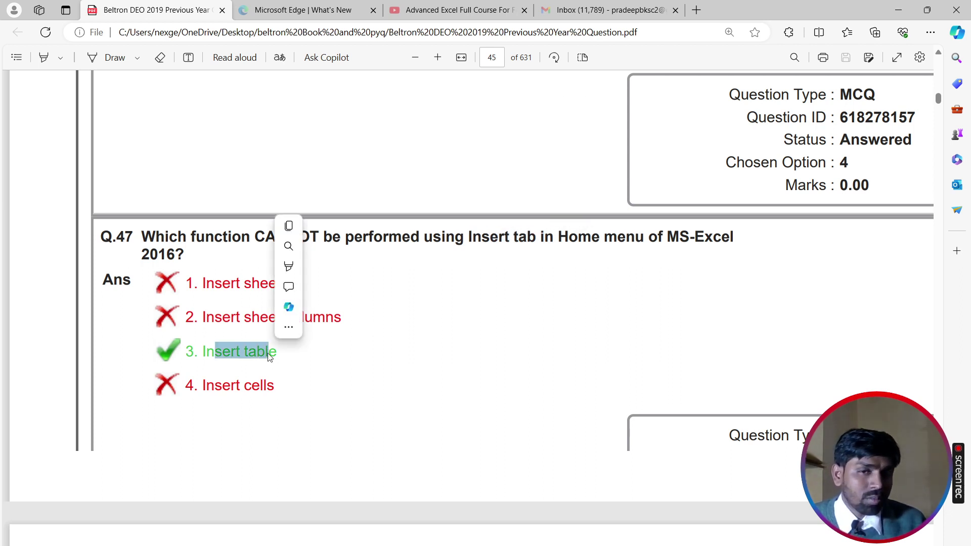
{"action": "left_click", "coordinate": [493, 263]}
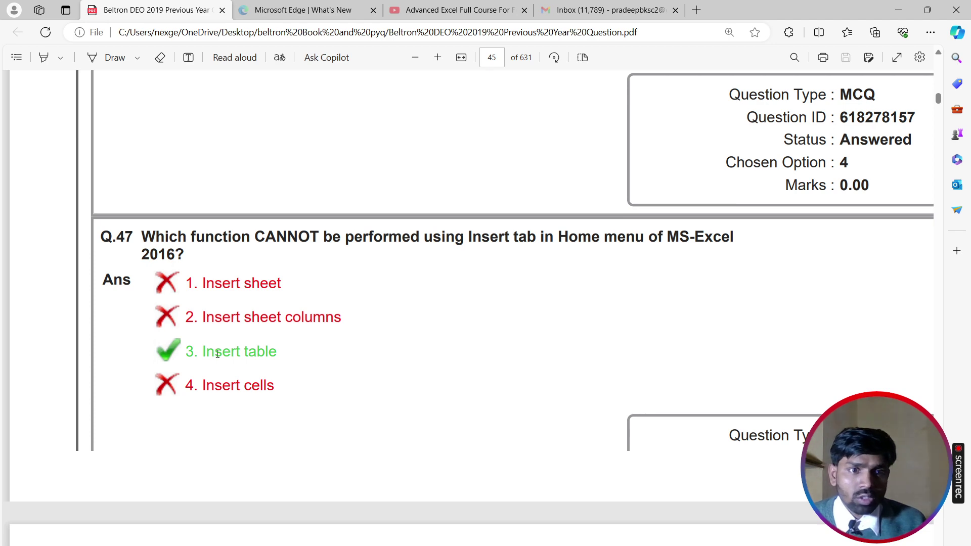
{"action": "left_click_drag", "start_coordinate": [205, 353], "coordinate": [292, 359]}
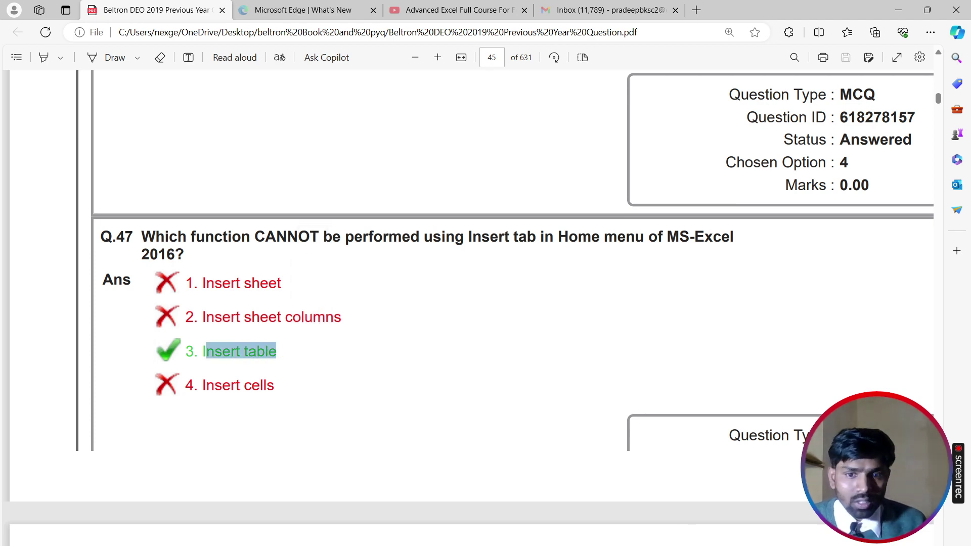
Step: Switch to Excel, view the Home Cells group's Insert, Delete and Format options, and mark the Table command among the Insert commands
{"action": "key", "text": "alt+Tab"}
{"action": "scroll", "coordinate": [119, 205], "scroll_direction": "up", "scroll_amount": 8}
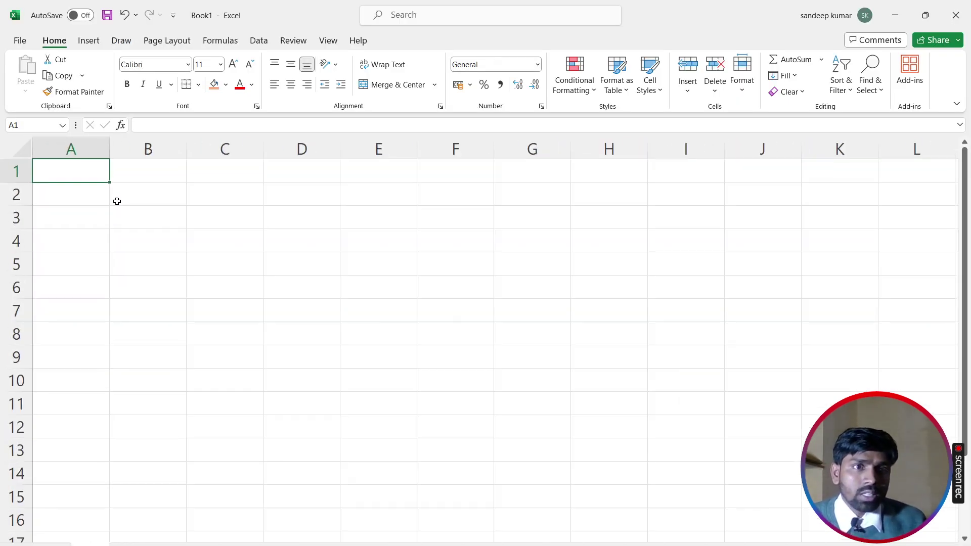
{"action": "scroll", "coordinate": [113, 194], "scroll_direction": "up", "scroll_amount": 2}
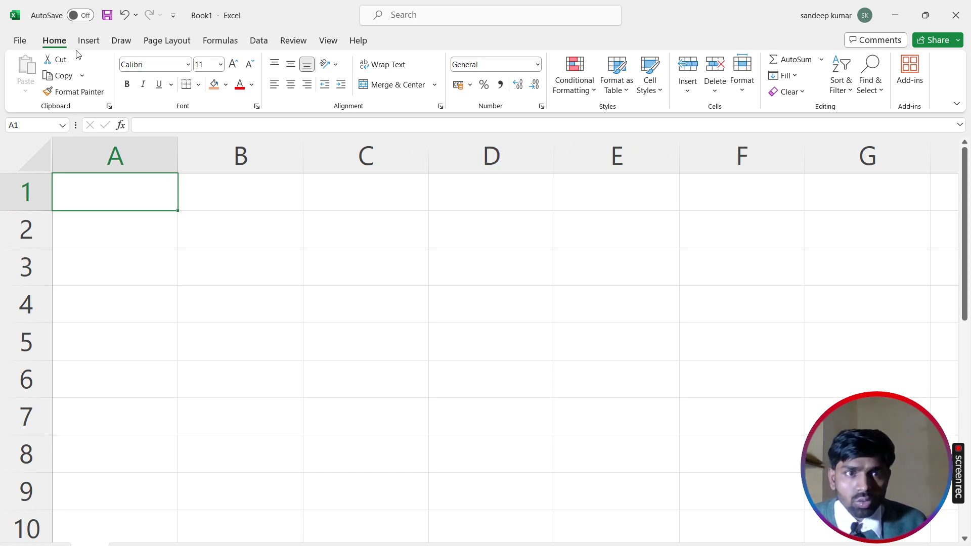
{"action": "left_click", "coordinate": [695, 93]}
{"action": "left_click", "coordinate": [715, 92]}
{"action": "left_click", "coordinate": [739, 92]}
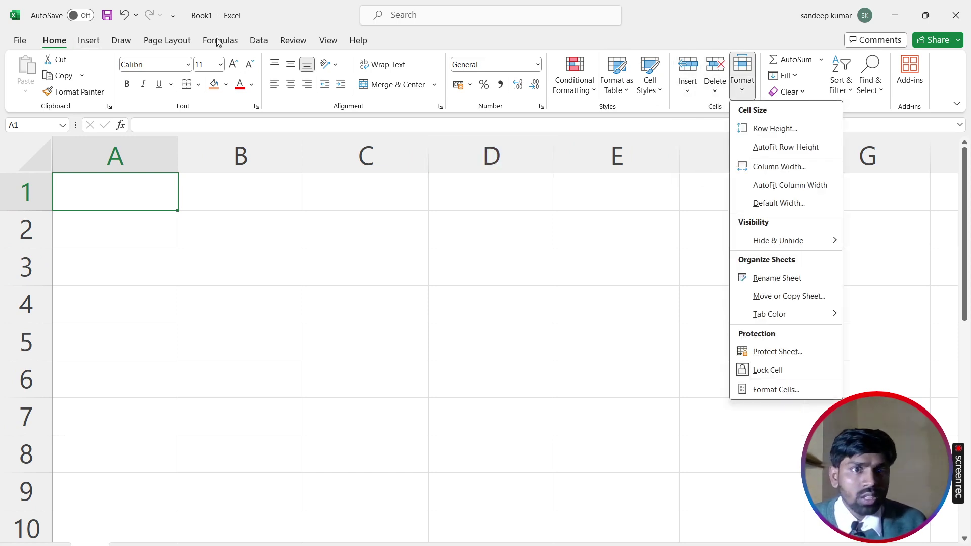
{"action": "left_click", "coordinate": [87, 41]}
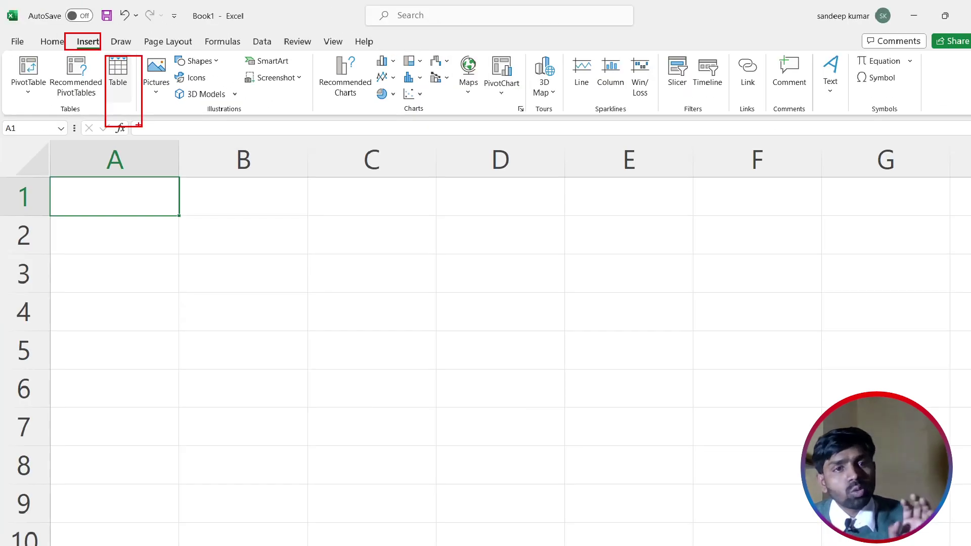
Step: Return to the question PDF, go to Q.48 on the arithmetic mean, and highlight the correct option 3 AVERAGE
{"action": "key", "text": "alt+Tab"}
{"action": "scroll", "coordinate": [234, 216], "scroll_direction": "down", "scroll_amount": 1}
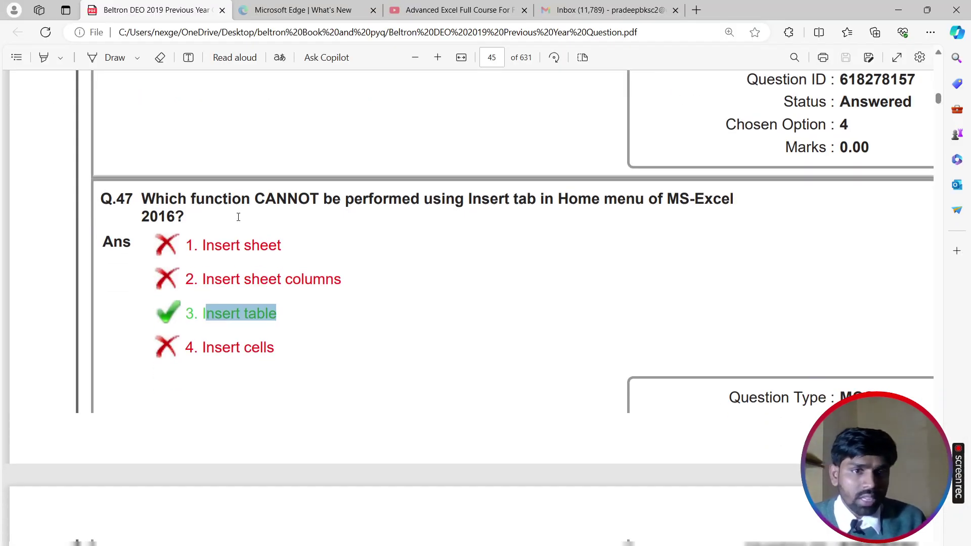
{"action": "scroll", "coordinate": [238, 216], "scroll_direction": "up", "scroll_amount": 3}
{"action": "scroll", "coordinate": [238, 216], "scroll_direction": "down", "scroll_amount": 3}
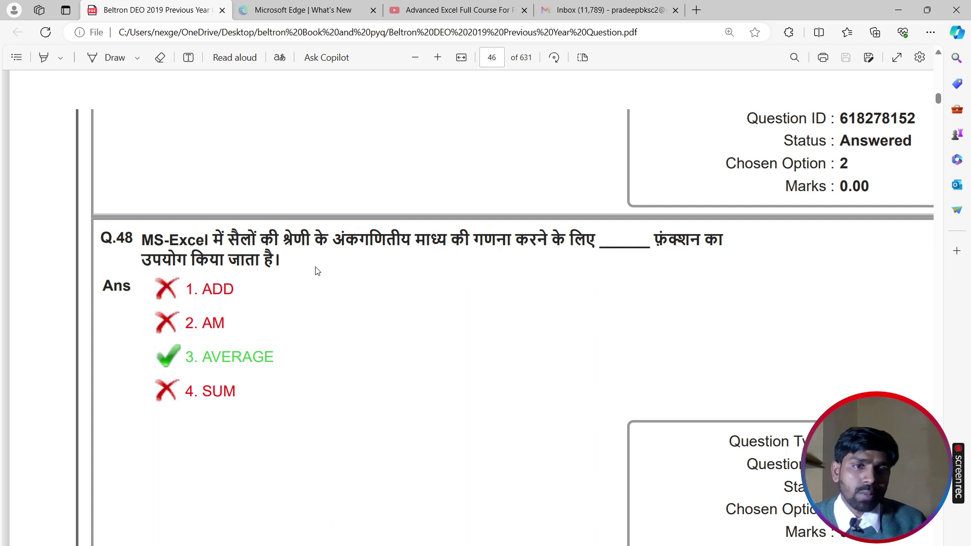
{"action": "left_click_drag", "start_coordinate": [206, 354], "coordinate": [305, 358]}
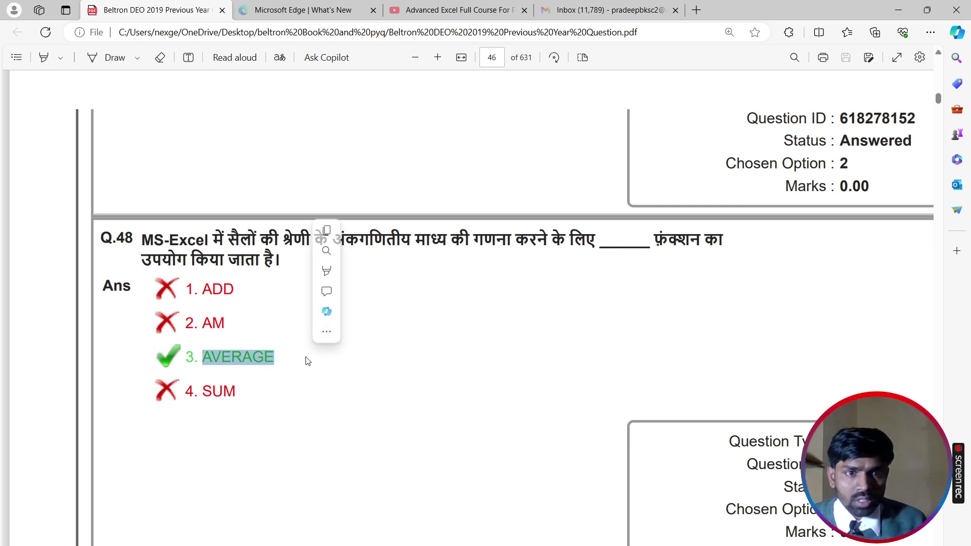
{"action": "left_click", "coordinate": [435, 293]}
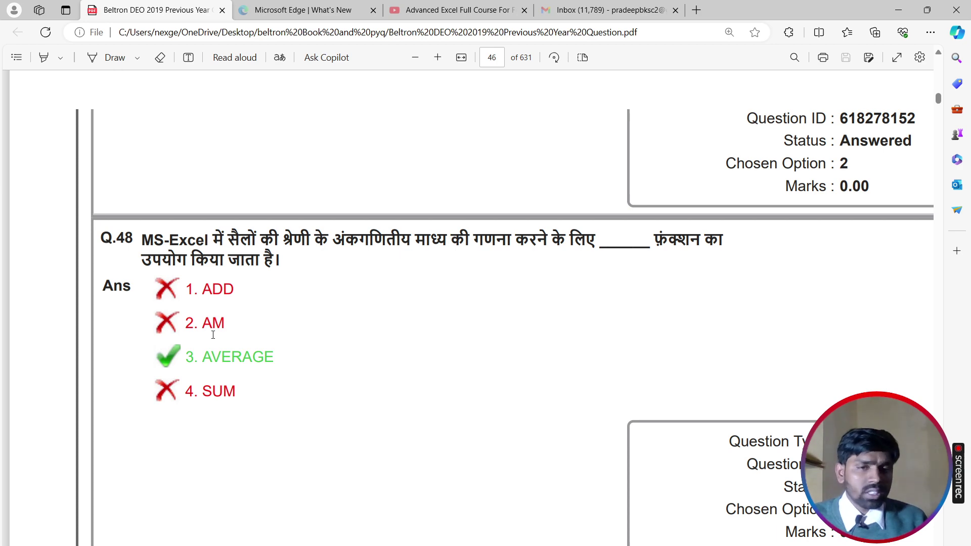
Step: Check the Excel workbook briefly, return to the PDF, and highlight correct option 2 (Split) in Q.49 on dividing the window into panes
{"action": "key", "text": "alt+Tab"}
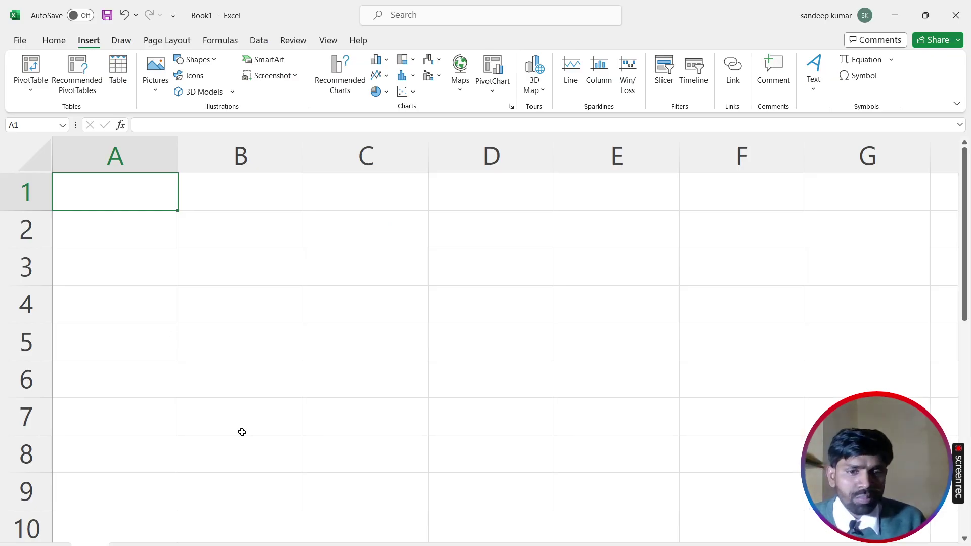
{"action": "key", "text": "alt+Tab"}
{"action": "scroll", "coordinate": [200, 381], "scroll_direction": "down", "scroll_amount": 5}
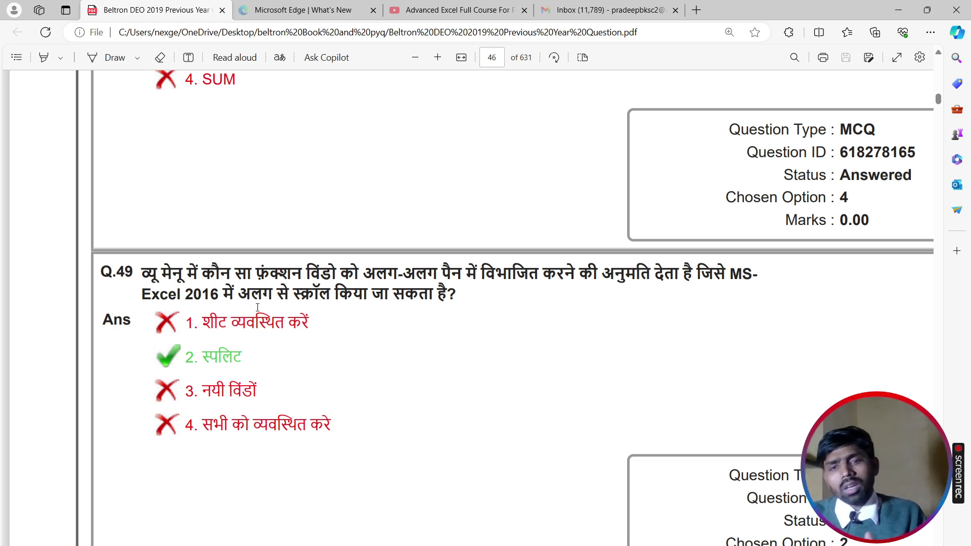
{"action": "double_click", "coordinate": [204, 360]}
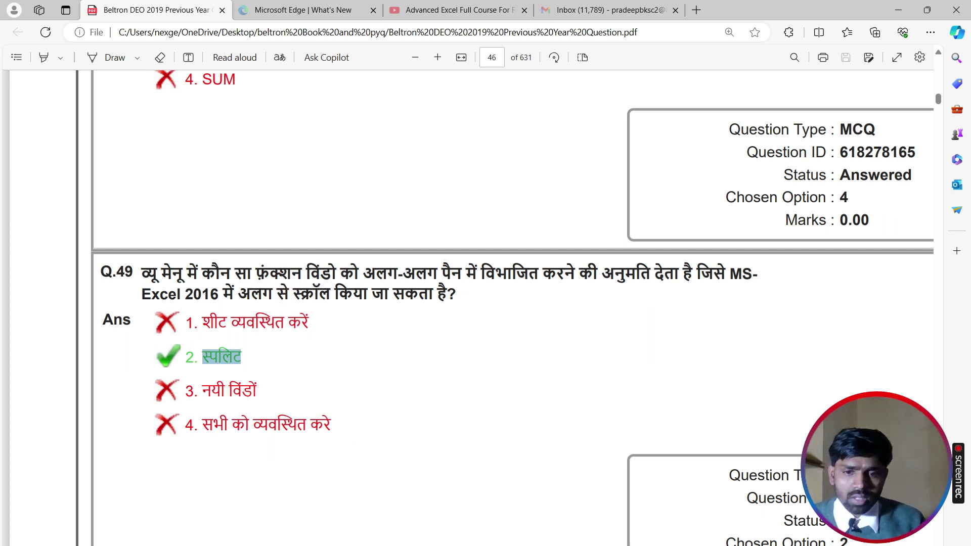
Step: Switch to Excel, open the recent workbook "12. Right Tick and Cross Tick in Excel - My Live Support", and enlarge the company list
{"action": "key", "text": "alt+Tab"}
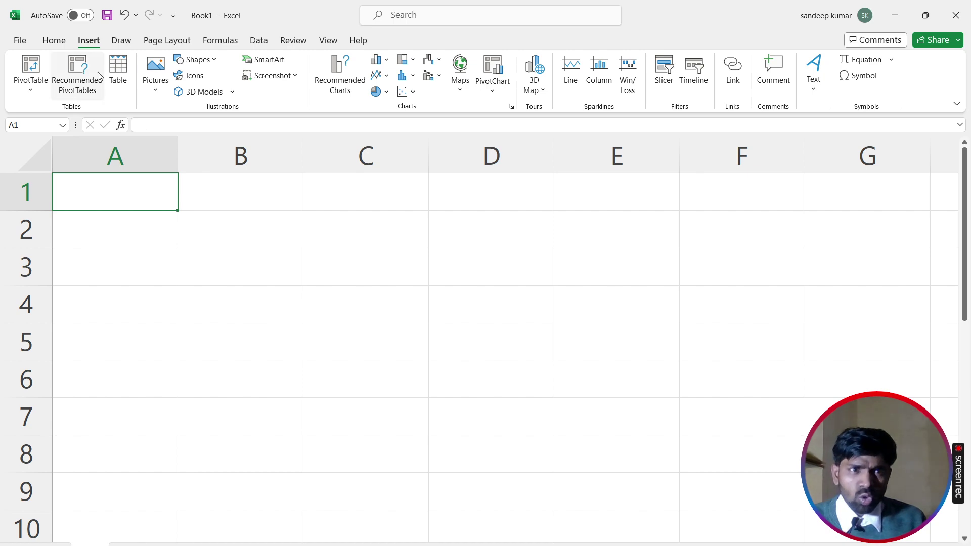
{"action": "left_click", "coordinate": [20, 41]}
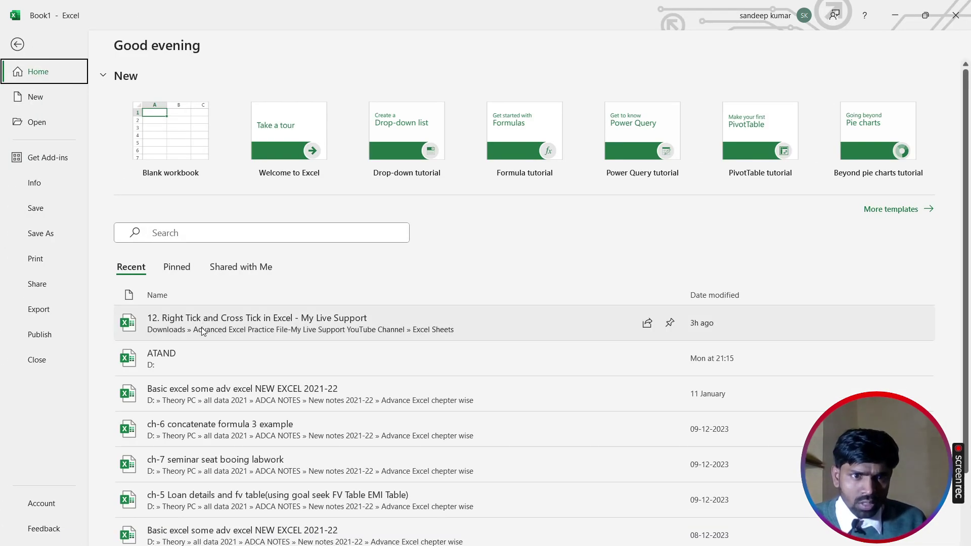
{"action": "left_click", "coordinate": [248, 332]}
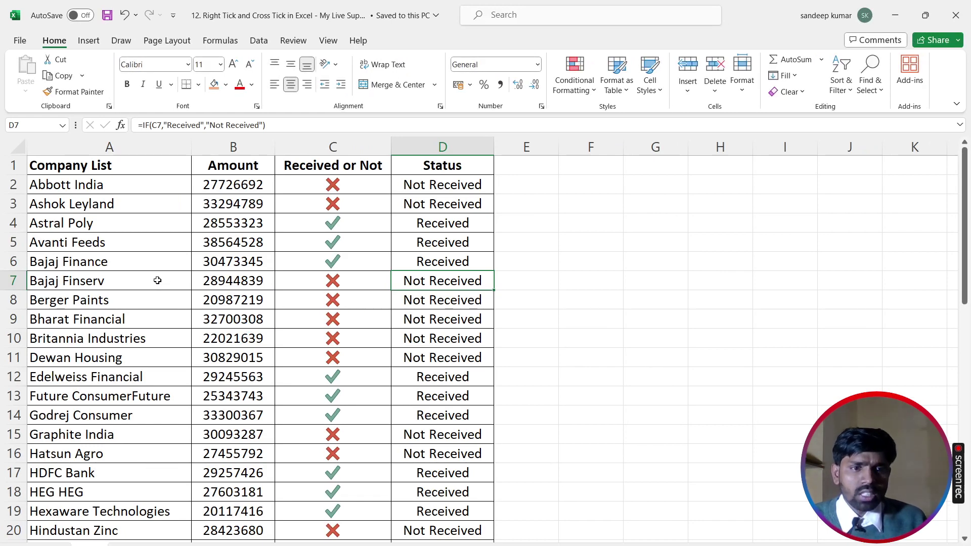
{"action": "scroll", "coordinate": [137, 278], "scroll_direction": "up", "scroll_amount": 2, "text": "ctrl"}
{"action": "scroll", "coordinate": [137, 272], "scroll_direction": "up", "scroll_amount": 1}
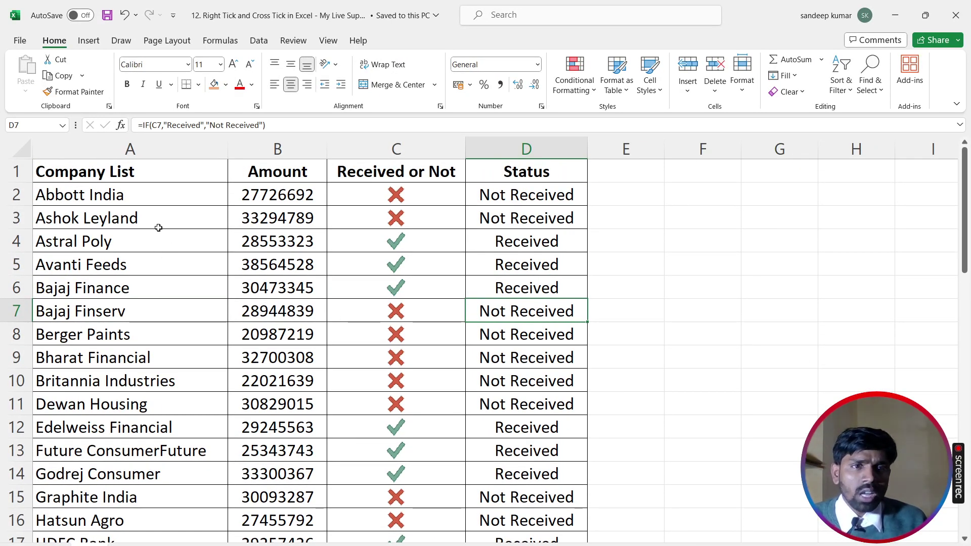
Step: Select row 11 (Dewan Housing), mark the Split command, and split the worksheet window above that row
{"action": "left_click", "coordinate": [141, 316]}
{"action": "scroll", "coordinate": [141, 316], "scroll_direction": "down", "scroll_amount": 5}
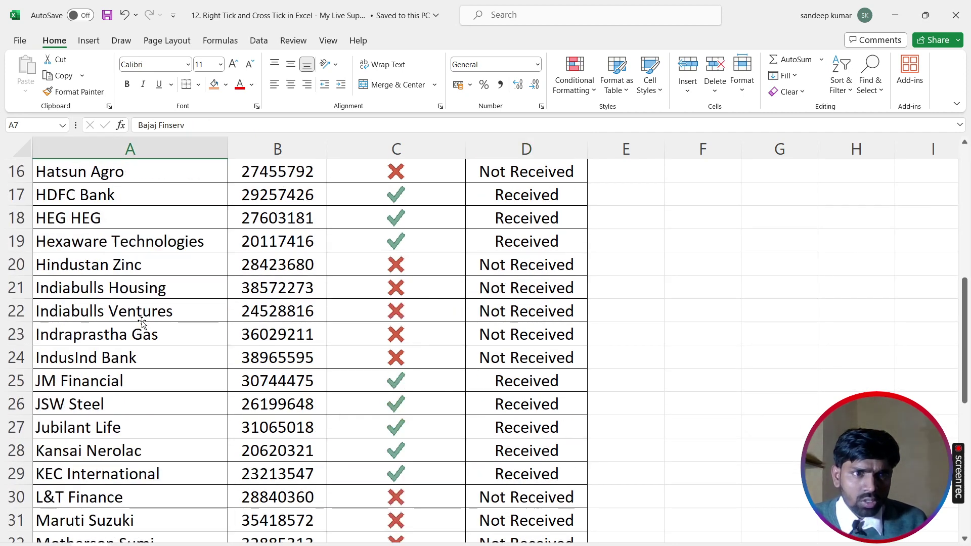
{"action": "scroll", "coordinate": [141, 317], "scroll_direction": "up", "scroll_amount": 5}
{"action": "left_click", "coordinate": [126, 394]}
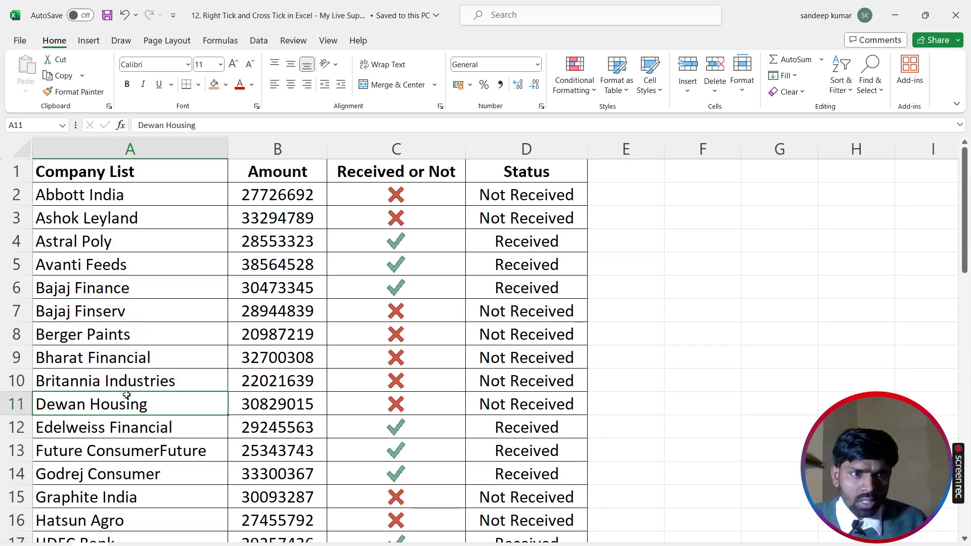
{"action": "left_click", "coordinate": [24, 403]}
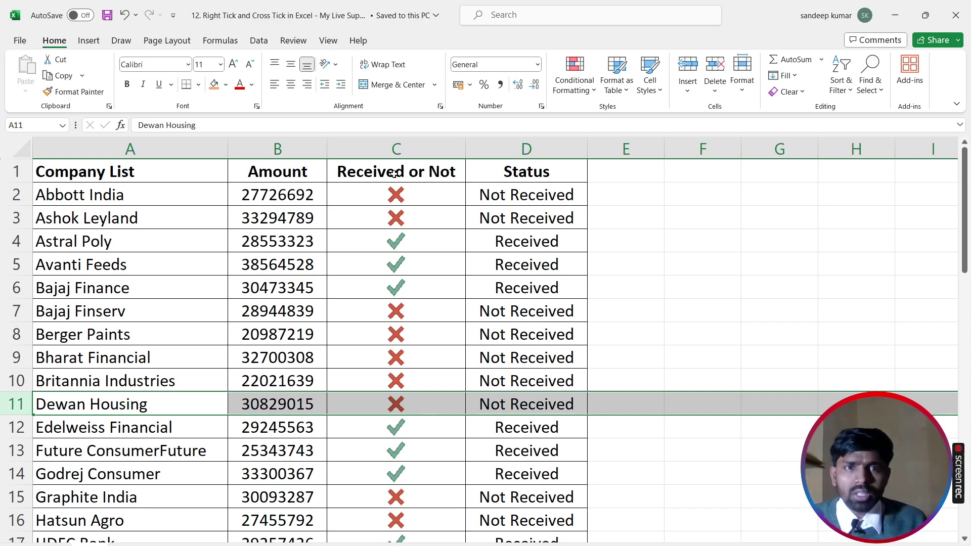
{"action": "left_click", "coordinate": [322, 43]}
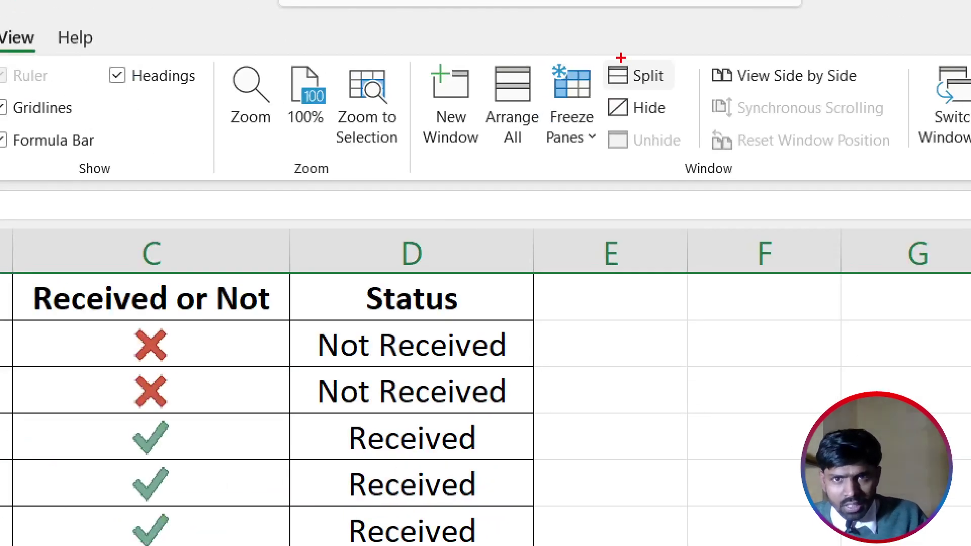
{"action": "left_click_drag", "start_coordinate": [619, 50], "coordinate": [679, 93]}
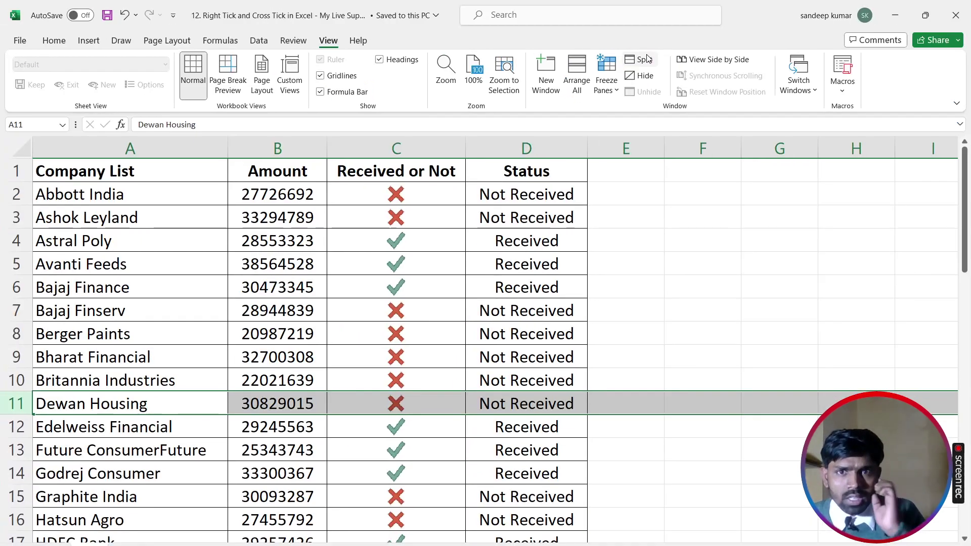
{"action": "left_click", "coordinate": [645, 61]}
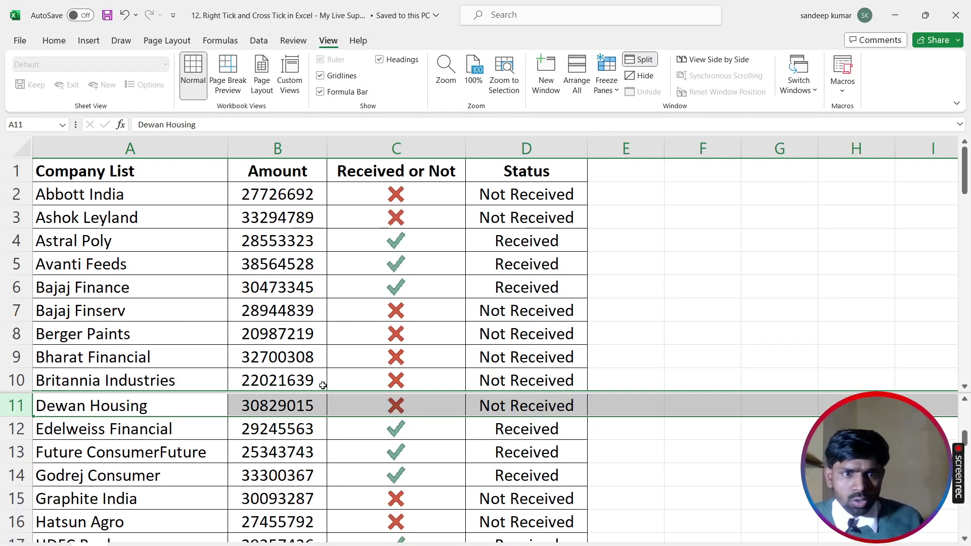
Step: Scroll the lower and upper panes of the company list independently, and remove the split from the window
{"action": "left_click", "coordinate": [316, 452]}
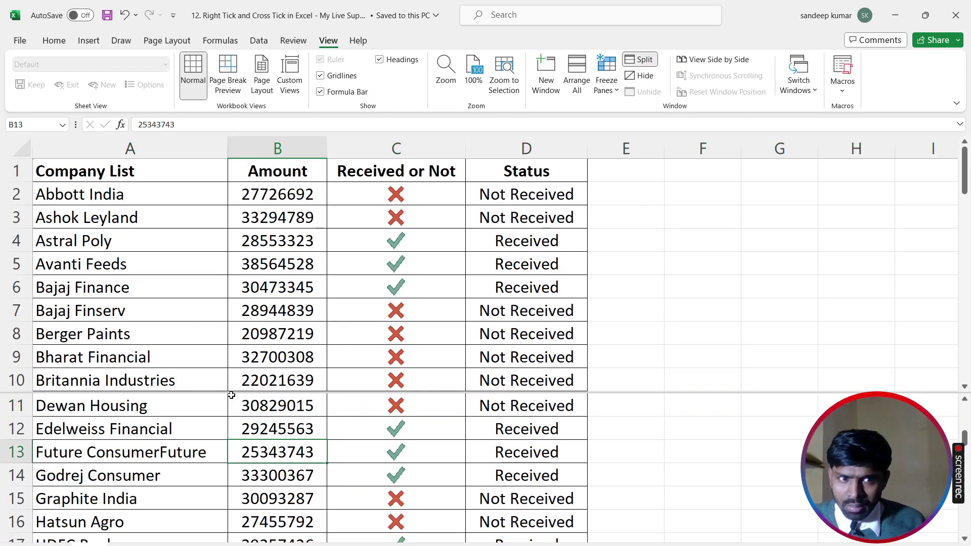
{"action": "scroll", "coordinate": [286, 414], "scroll_direction": "down", "scroll_amount": 12}
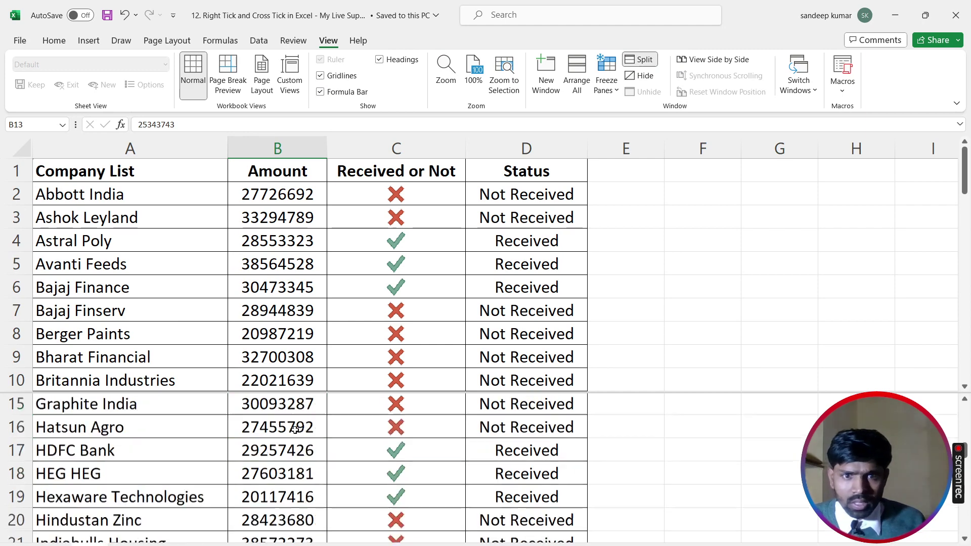
{"action": "scroll", "coordinate": [316, 304], "scroll_direction": "up", "scroll_amount": 3}
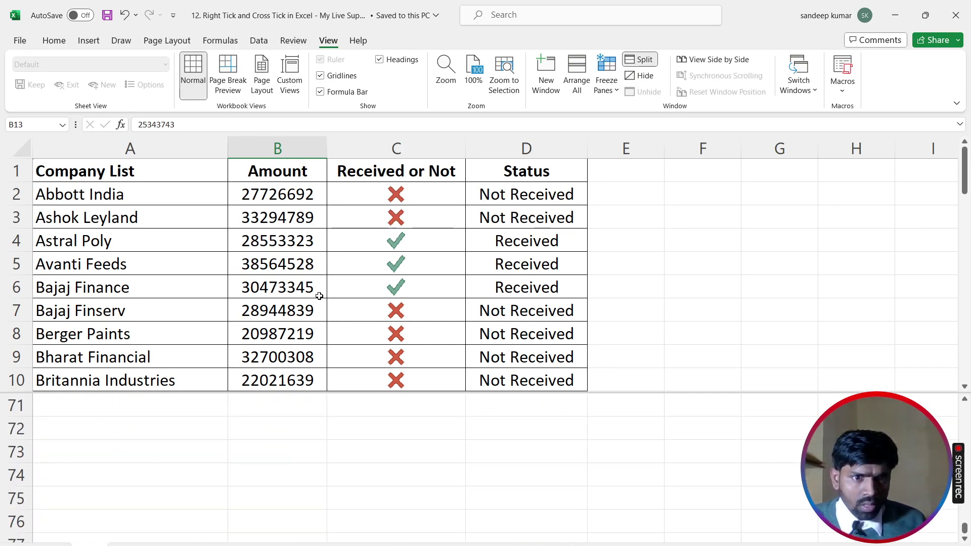
{"action": "scroll", "coordinate": [271, 247], "scroll_direction": "up", "scroll_amount": 9}
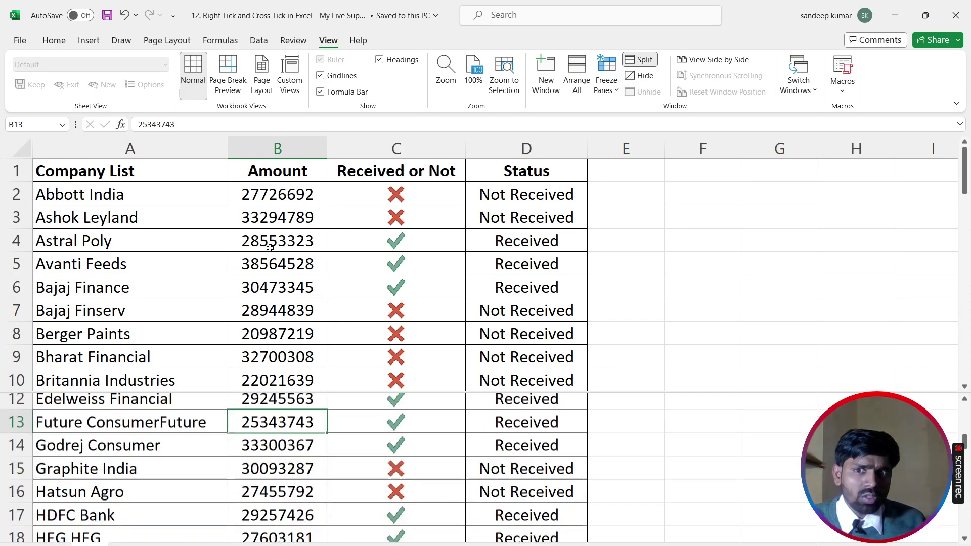
{"action": "scroll", "coordinate": [270, 248], "scroll_direction": "down", "scroll_amount": 5}
{"action": "scroll", "coordinate": [270, 247], "scroll_direction": "up", "scroll_amount": 4}
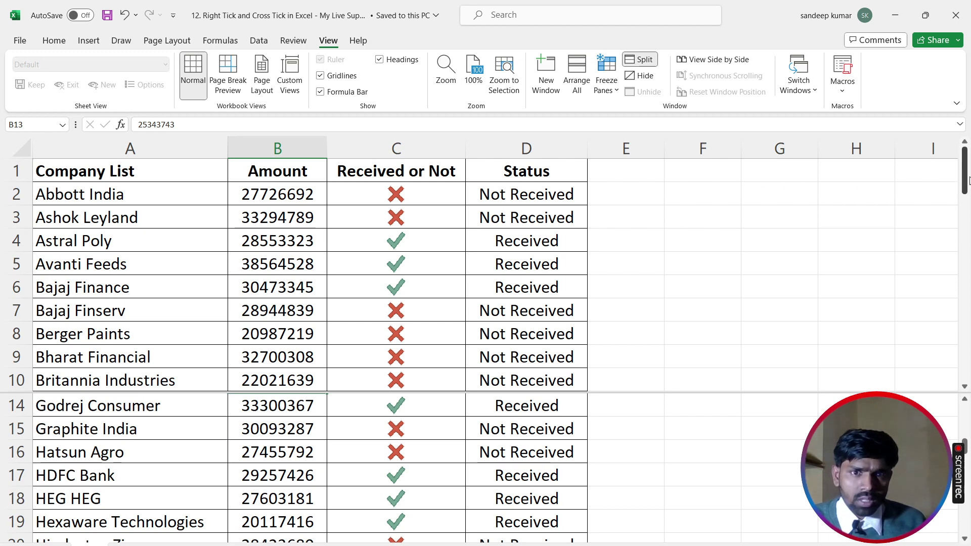
{"action": "left_click_drag", "start_coordinate": [966, 180], "coordinate": [967, 250]}
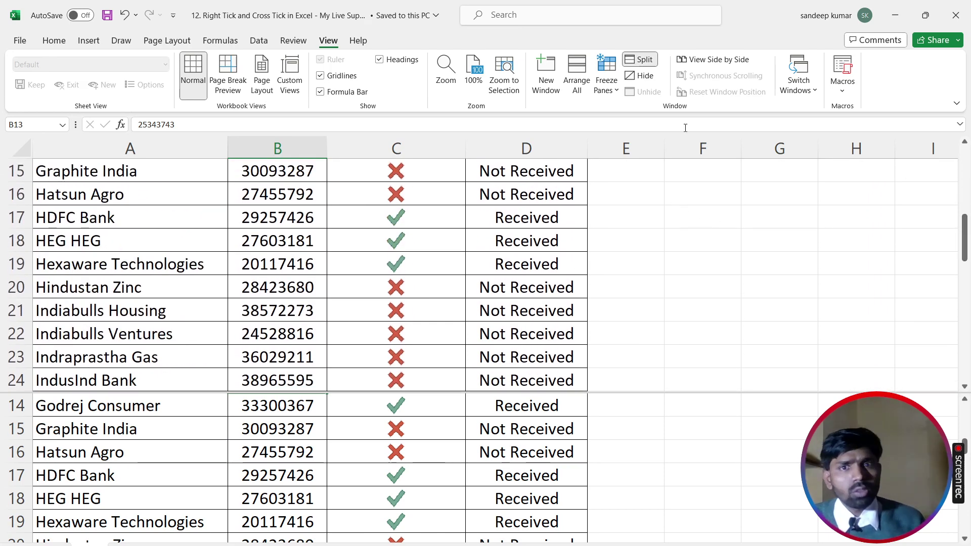
{"action": "left_click", "coordinate": [645, 61]}
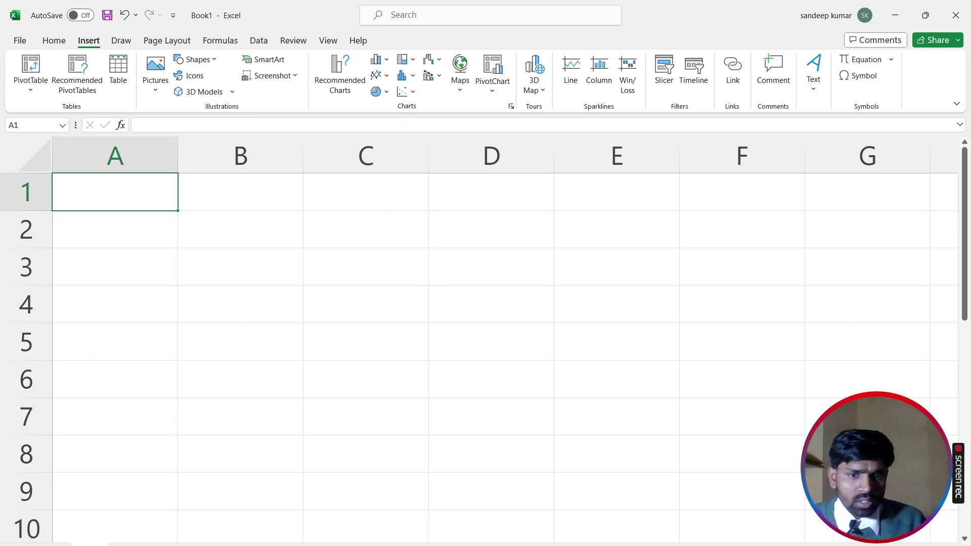
Step: Return to the question PDF, clear the highlight in Q.49, and go to Q.50 on a computer's physical address
{"action": "key", "text": "alt+Tab"}
{"action": "left_click", "coordinate": [261, 373]}
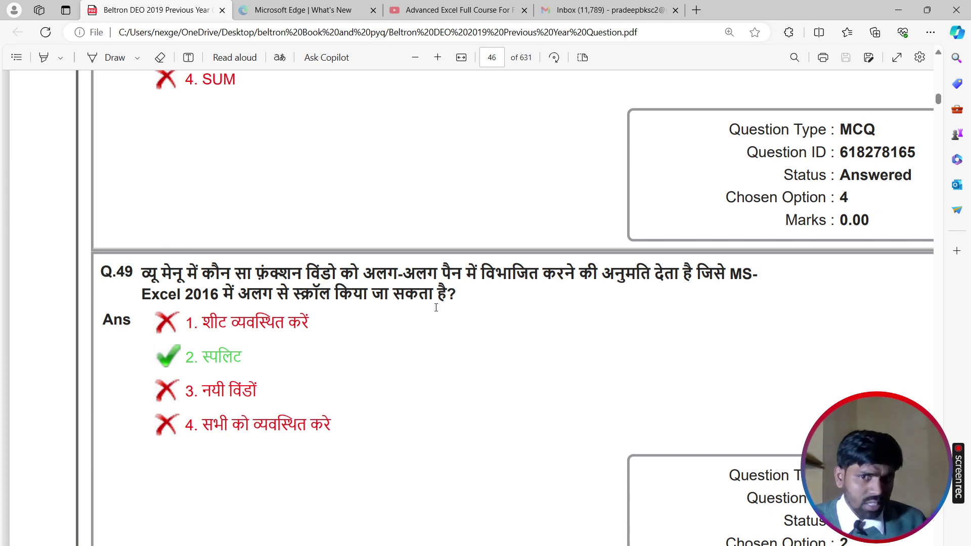
{"action": "scroll", "coordinate": [335, 364], "scroll_direction": "down", "scroll_amount": 8}
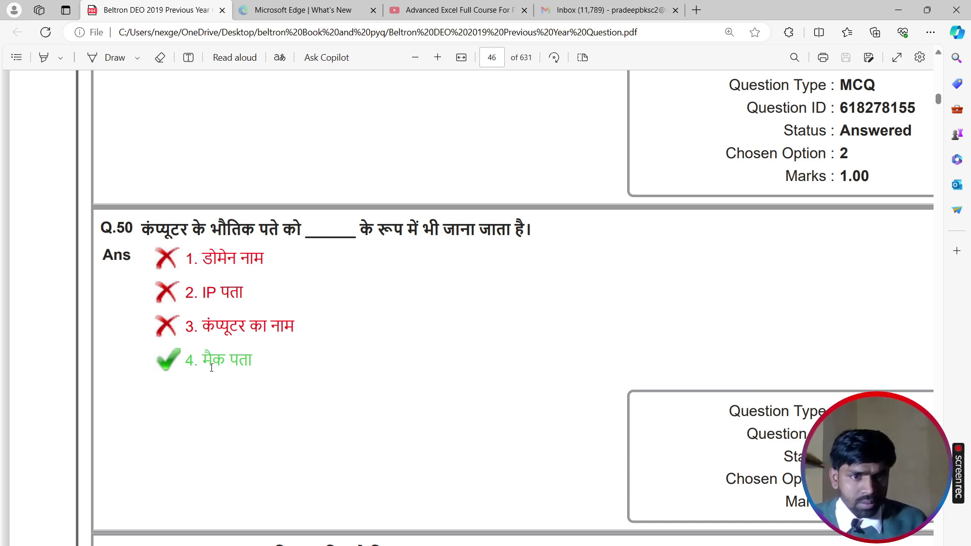
Step: Highlight option 4 (मैक पता) in Q.50, mark that option and the question text with red boxes, and clear the marks
{"action": "left_click_drag", "start_coordinate": [199, 362], "coordinate": [277, 357]}
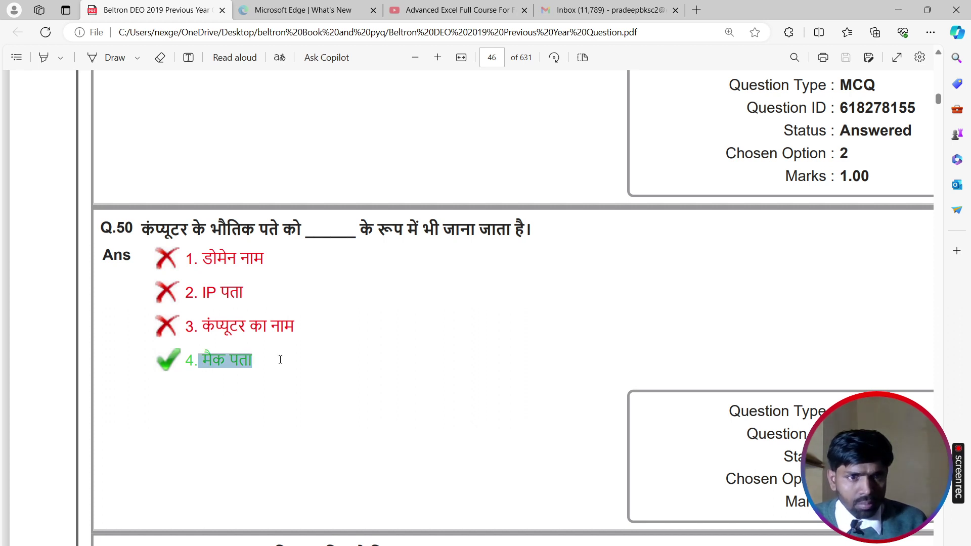
{"action": "left_click", "coordinate": [233, 395]}
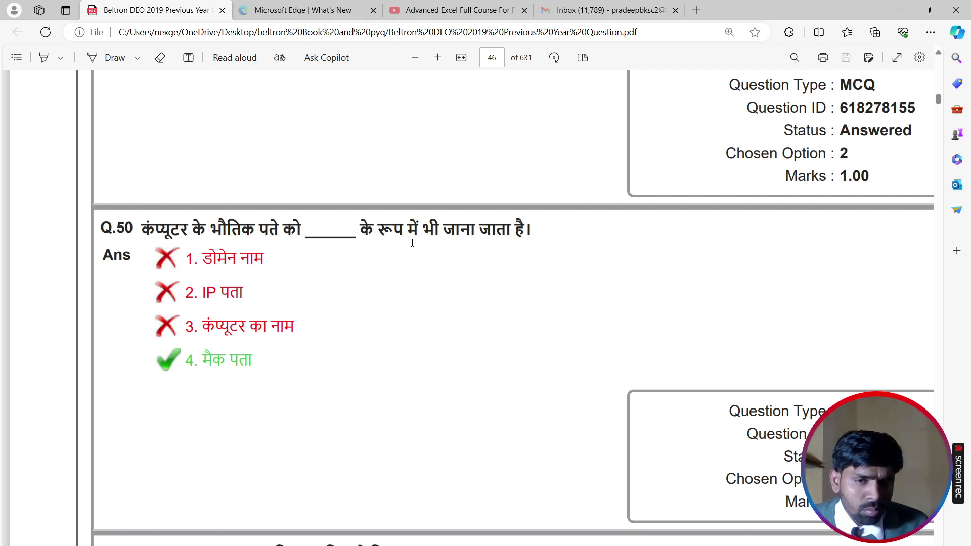
{"action": "scroll", "coordinate": [424, 247], "scroll_direction": "down", "scroll_amount": 2}
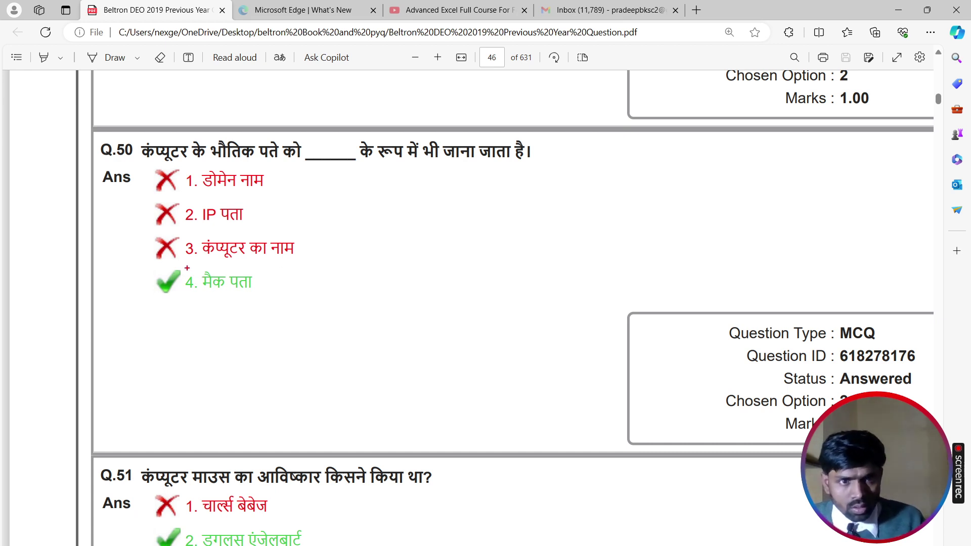
{"action": "left_click_drag", "start_coordinate": [187, 267], "coordinate": [276, 296]}
{"action": "mouse_move", "coordinate": [131, 137]}
{"action": "left_mouse_down"}
{"action": "mouse_move", "coordinate": [164, 163]}
{"action": "mouse_move", "coordinate": [573, 165]}
{"action": "left_mouse_up"}
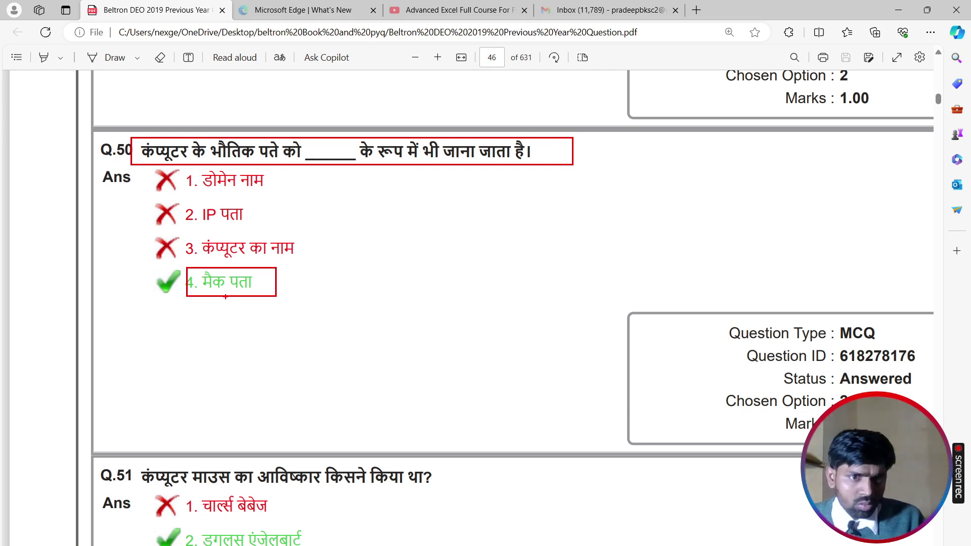
{"action": "key", "text": "Escape"}
Step: Go to Q.51 on the inventor of the computer mouse, box the question and option 2 in red, and undo both boxes
{"action": "scroll", "coordinate": [225, 296], "scroll_direction": "down", "scroll_amount": 2}
{"action": "scroll", "coordinate": [225, 296], "scroll_direction": "down", "scroll_amount": 6}
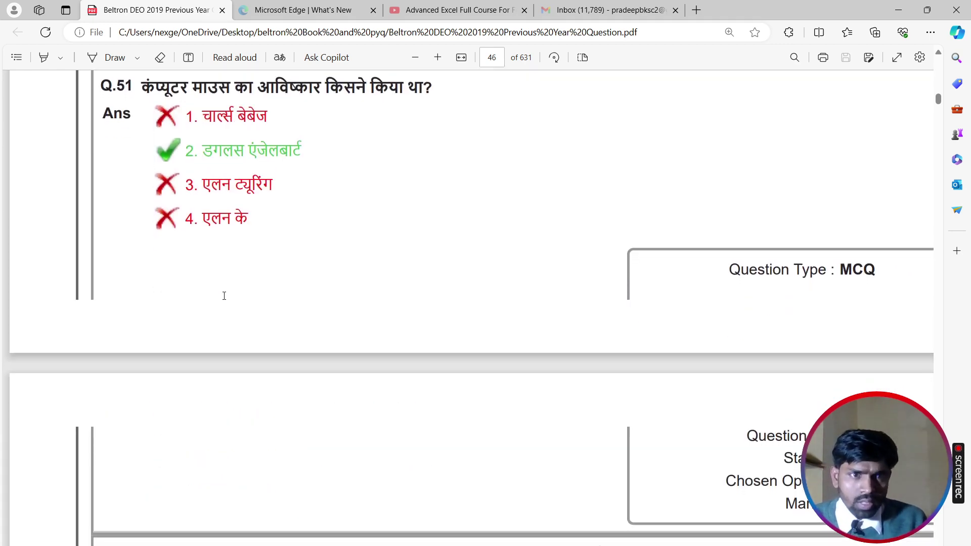
{"action": "scroll", "coordinate": [284, 317], "scroll_direction": "up", "scroll_amount": 3}
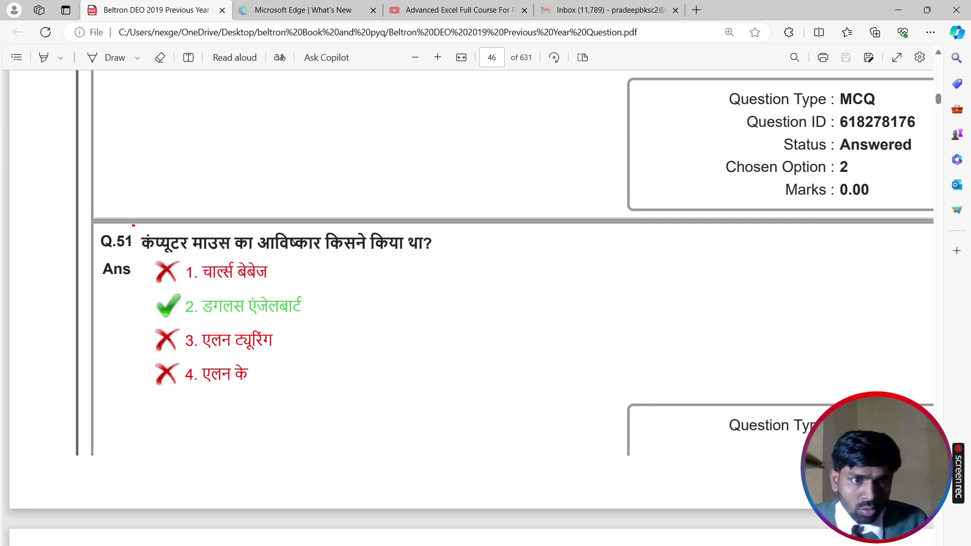
{"action": "mouse_move", "coordinate": [132, 225]}
{"action": "left_mouse_down"}
{"action": "mouse_move", "coordinate": [325, 254]}
{"action": "mouse_move", "coordinate": [459, 254]}
{"action": "left_mouse_up"}
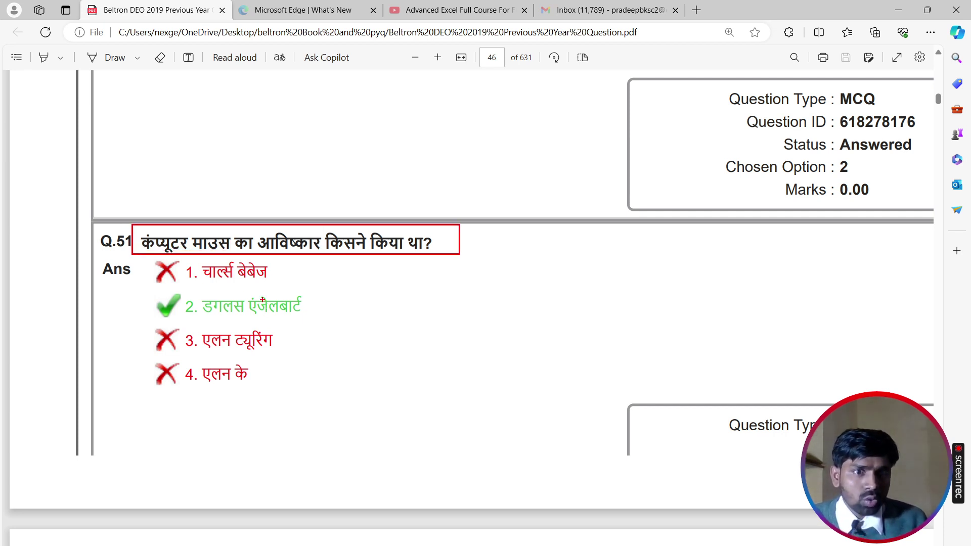
{"action": "left_click_drag", "start_coordinate": [197, 295], "coordinate": [317, 319]}
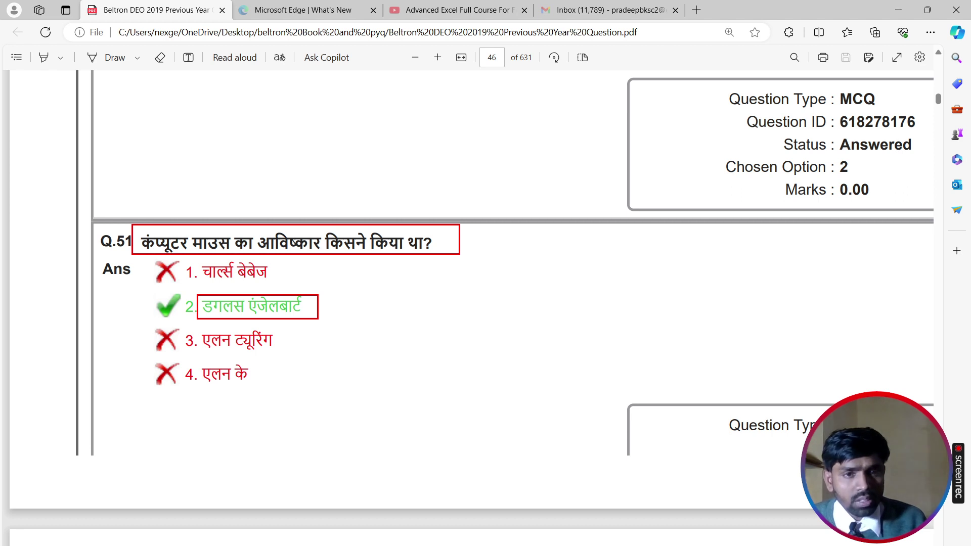
{"action": "key", "text": "ctrl+z"}
{"action": "key", "text": "ctrl+z"}
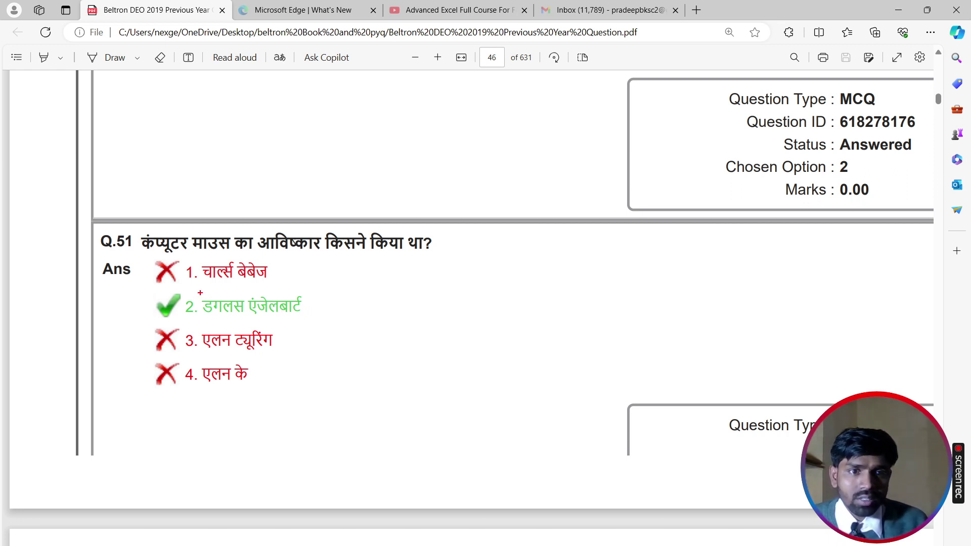
Step: Box and underline option 2 (डगलस एंजेलबार्ट) of Q.51 in red, clear the marks, and briefly highlight the option's first word
{"action": "mouse_move", "coordinate": [199, 291]}
{"action": "left_mouse_down"}
{"action": "mouse_move", "coordinate": [290, 323]}
{"action": "mouse_move", "coordinate": [349, 323]}
{"action": "left_mouse_up"}
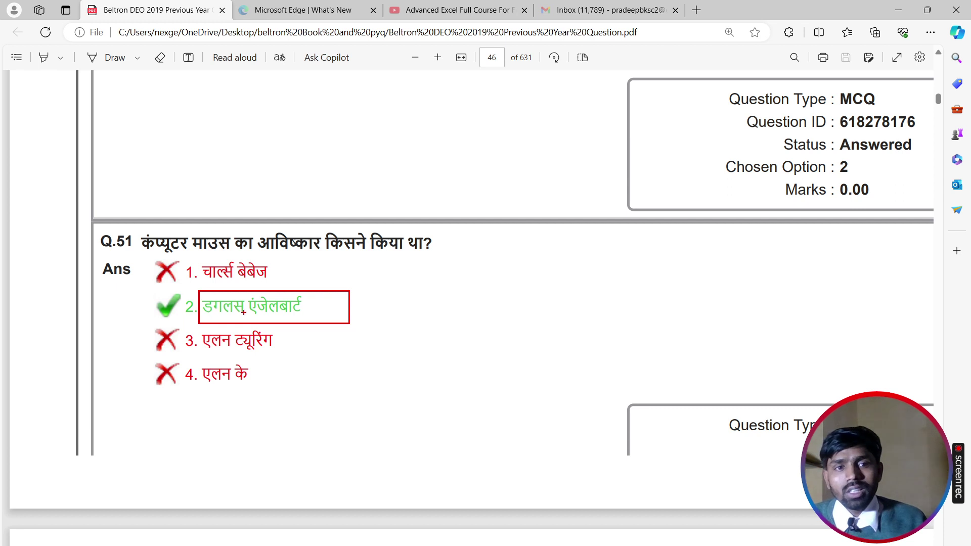
{"action": "left_click_drag", "start_coordinate": [202, 316], "coordinate": [295, 316]}
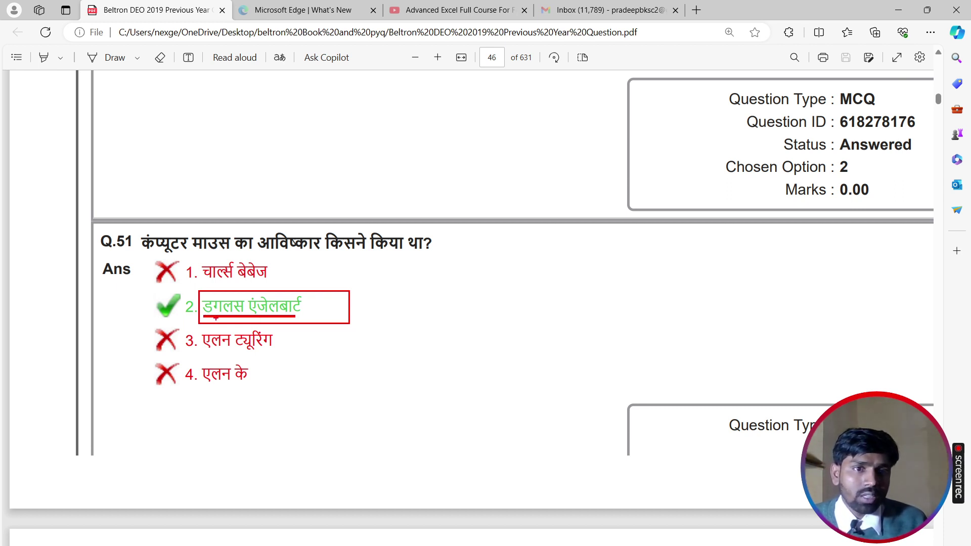
{"action": "left_click_drag", "start_coordinate": [212, 318], "coordinate": [333, 318]}
{"action": "left_click_drag", "start_coordinate": [242, 322], "coordinate": [361, 320]}
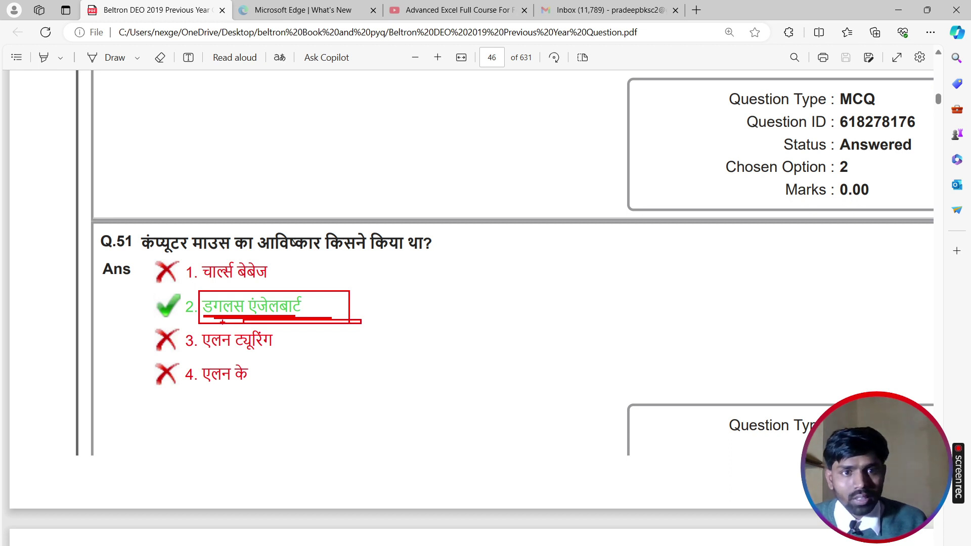
{"action": "mouse_move", "coordinate": [222, 322]}
{"action": "left_mouse_down"}
{"action": "mouse_move", "coordinate": [356, 322]}
{"action": "mouse_move", "coordinate": [222, 324]}
{"action": "left_mouse_up"}
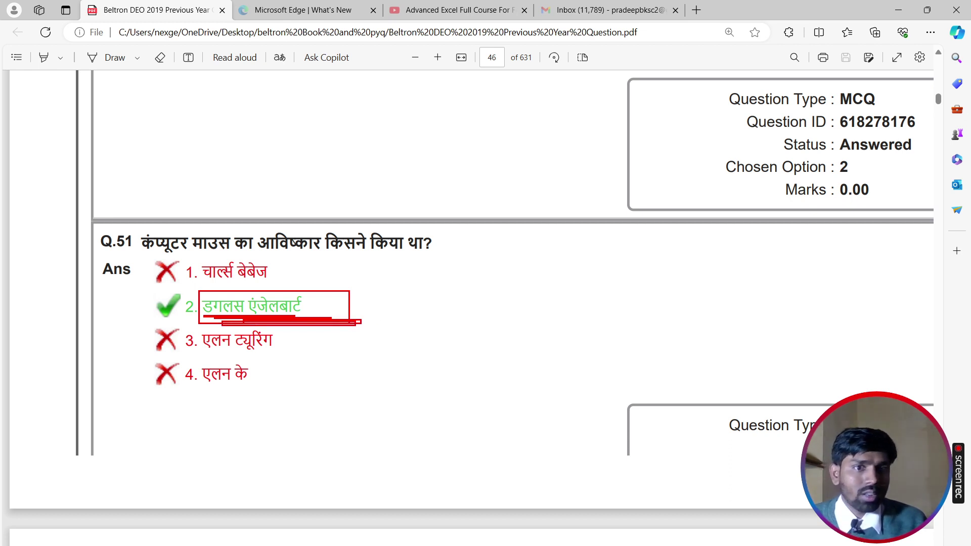
{"action": "key", "text": "Escape"}
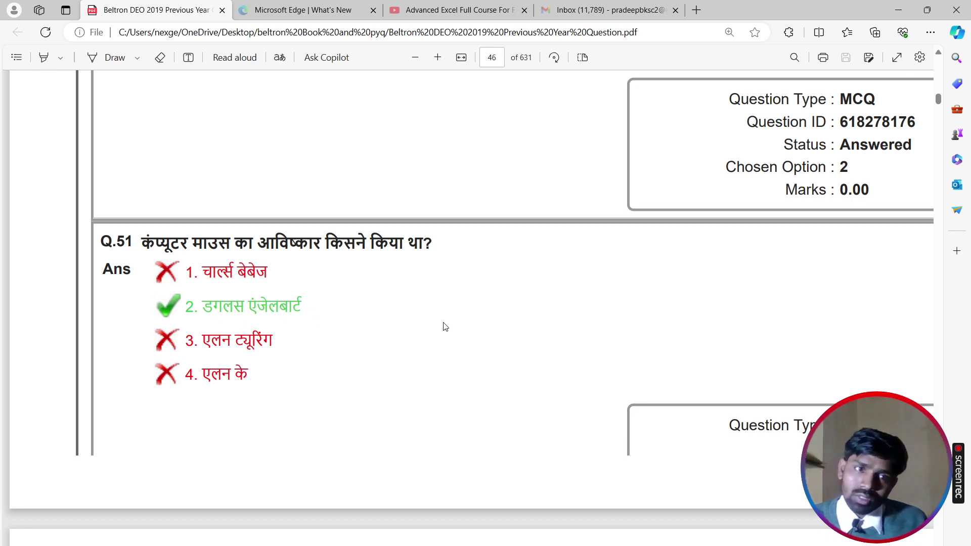
{"action": "left_click_drag", "start_coordinate": [202, 309], "coordinate": [255, 314]}
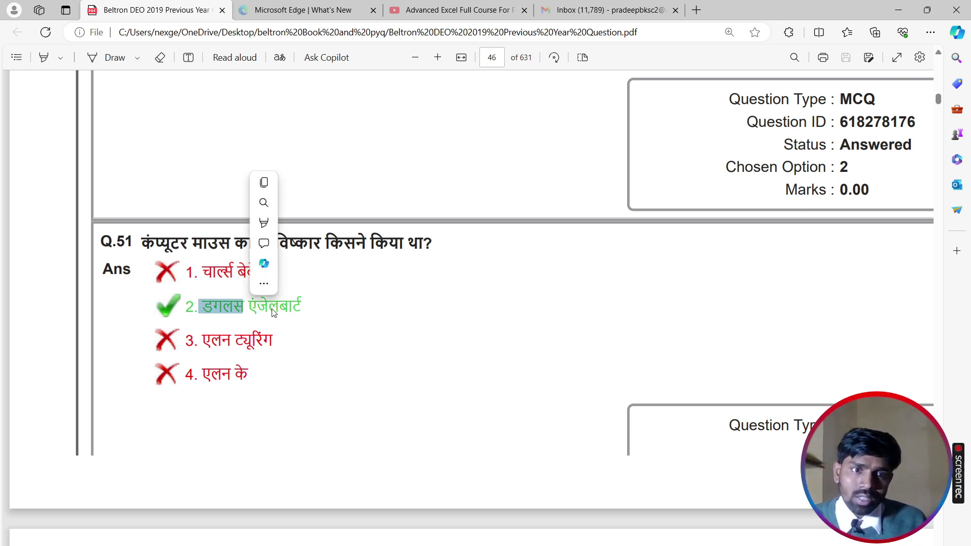
{"action": "left_click", "coordinate": [372, 316]}
Step: Go to Q.52 on mail merge document types, highlight individual answer options including डायरेक्टरी and पिक्चर्स, and clear the highlight
{"action": "scroll", "coordinate": [357, 318], "scroll_direction": "down", "scroll_amount": 6}
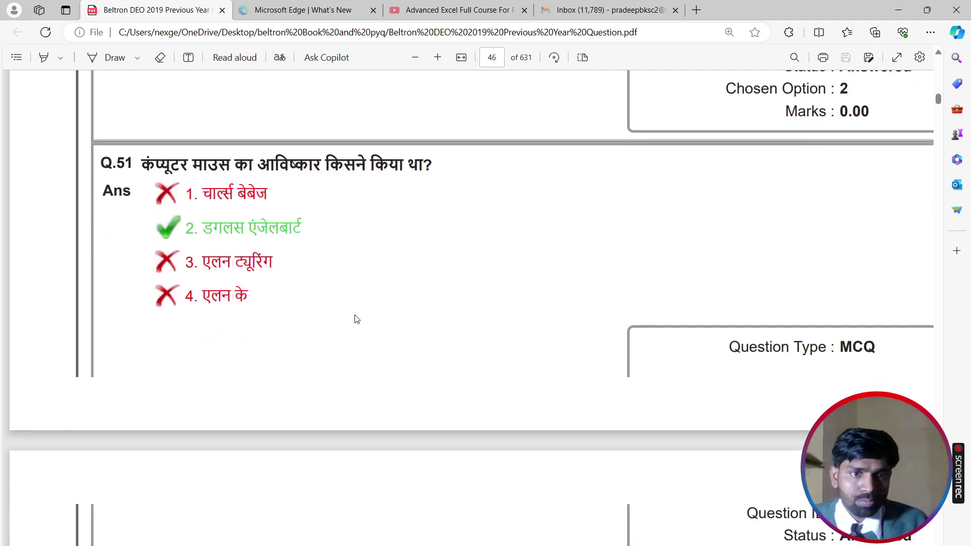
{"action": "scroll", "coordinate": [357, 319], "scroll_direction": "down", "scroll_amount": 3}
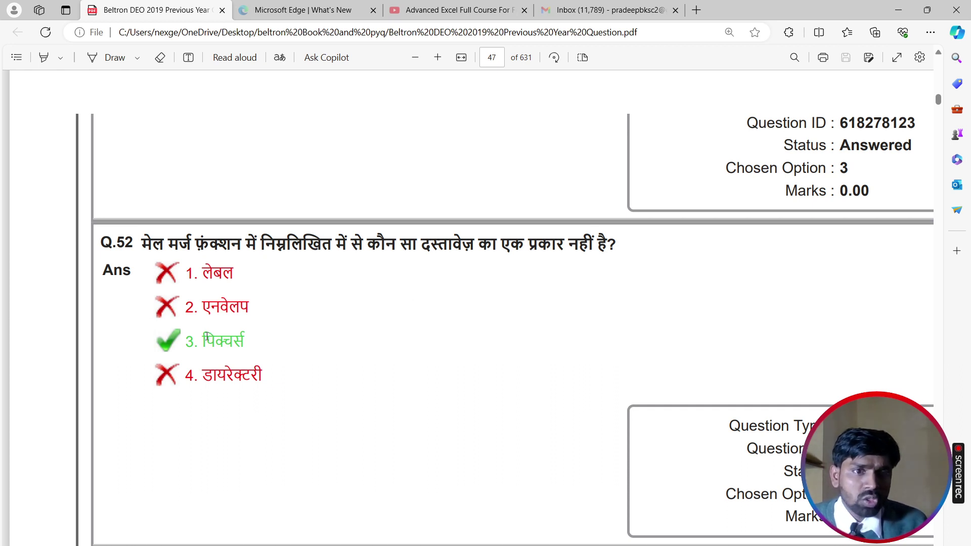
{"action": "left_click_drag", "start_coordinate": [204, 336], "coordinate": [288, 337]}
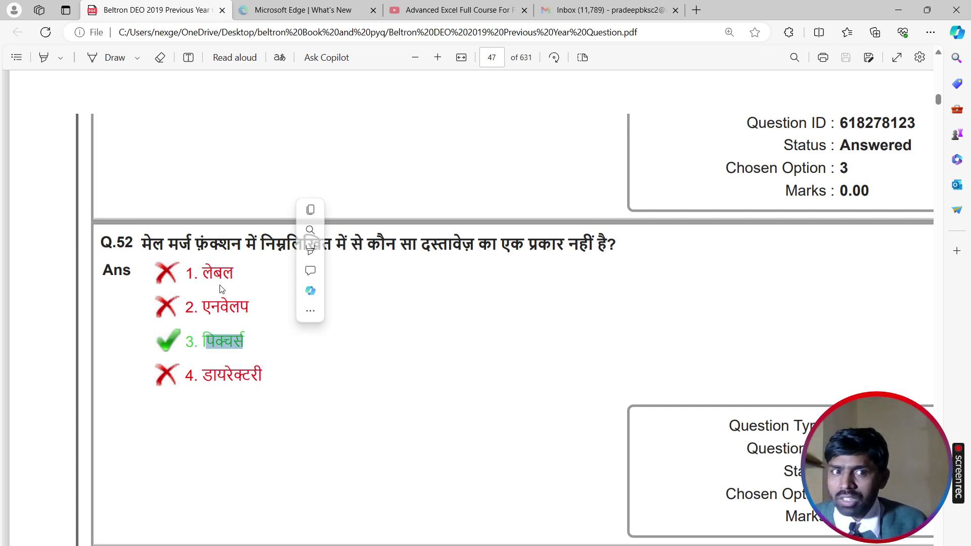
{"action": "left_click_drag", "start_coordinate": [202, 273], "coordinate": [260, 278]}
{"action": "left_click", "coordinate": [225, 309]}
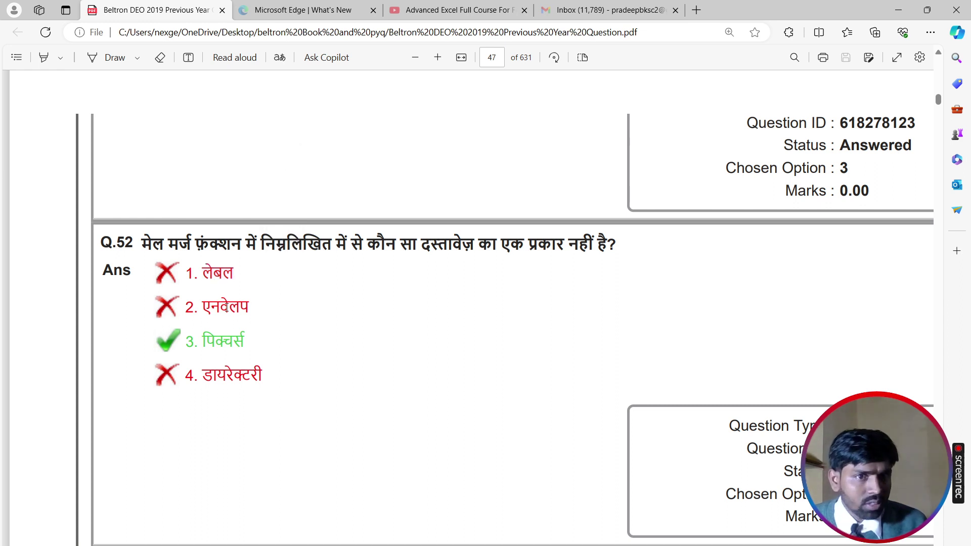
{"action": "left_click_drag", "start_coordinate": [210, 374], "coordinate": [330, 377]}
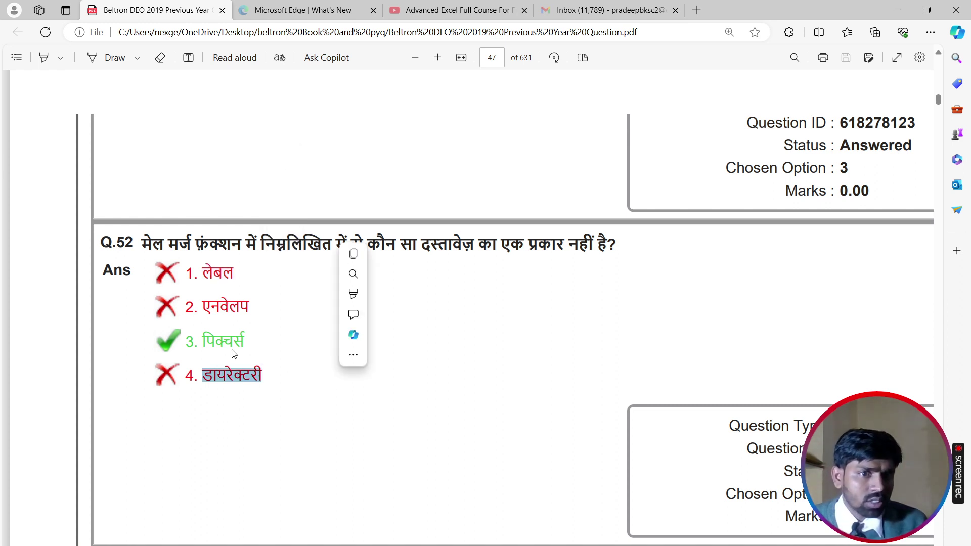
{"action": "left_click_drag", "start_coordinate": [202, 340], "coordinate": [277, 350]}
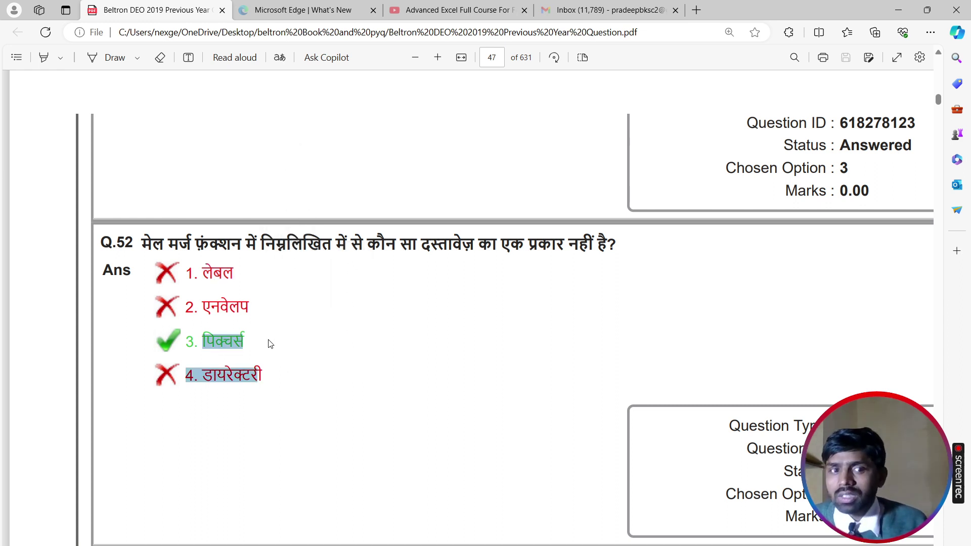
{"action": "left_click", "coordinate": [269, 342]}
Step: Go to Q.53 on which option is not a search engine, and highlight गूगल, याहू, बिंग and फ़ायरफ़ॉक्स one after another
{"action": "scroll", "coordinate": [268, 342], "scroll_direction": "down", "scroll_amount": 6}
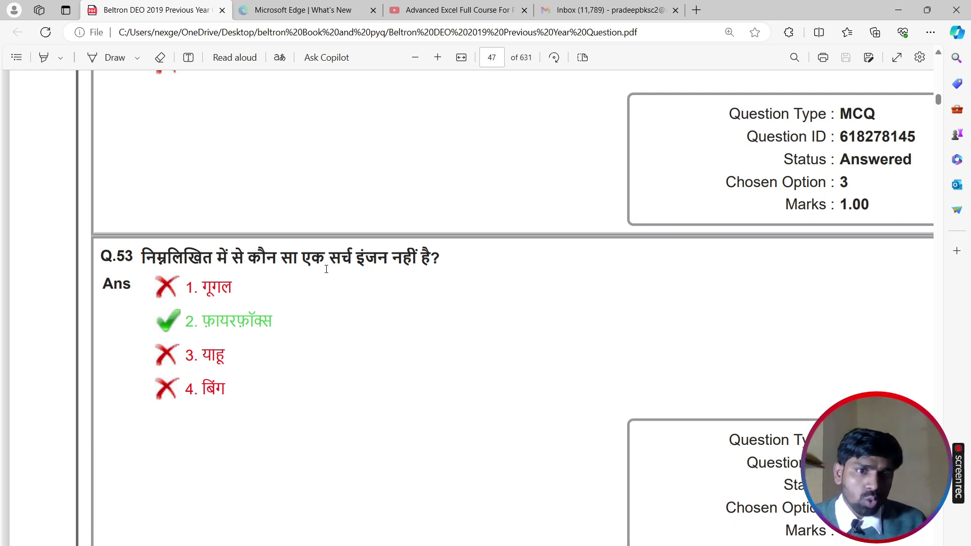
{"action": "left_click_drag", "start_coordinate": [201, 284], "coordinate": [244, 283]}
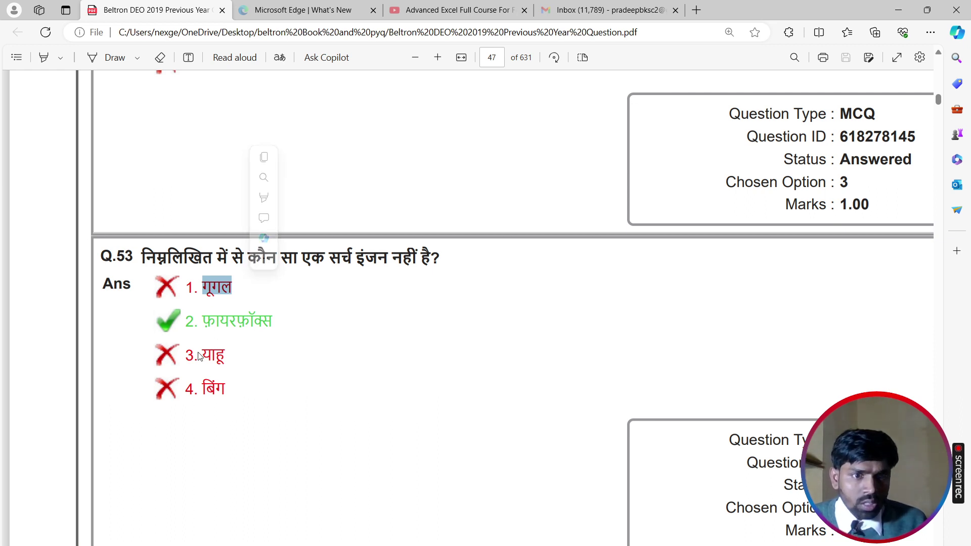
{"action": "left_click_drag", "start_coordinate": [198, 356], "coordinate": [237, 355]}
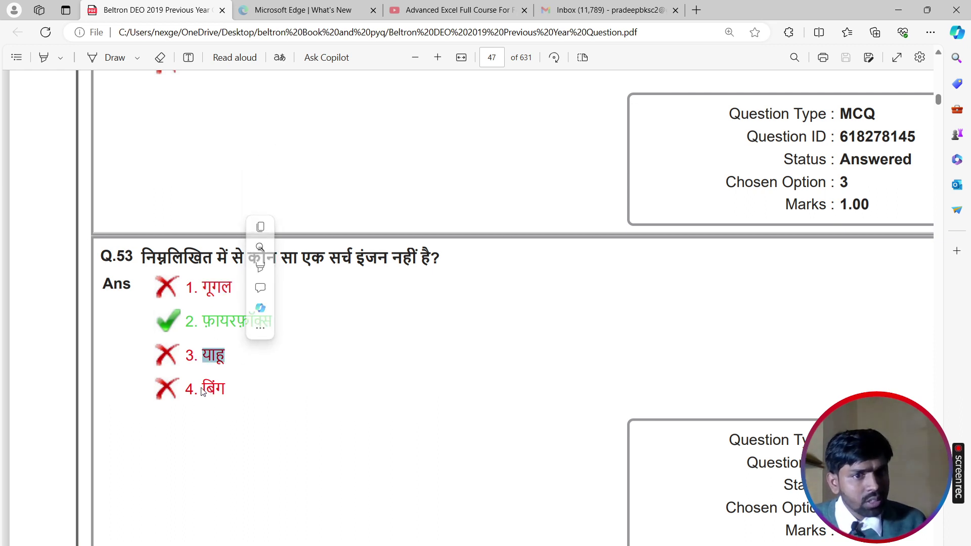
{"action": "left_click_drag", "start_coordinate": [193, 390], "coordinate": [215, 389]}
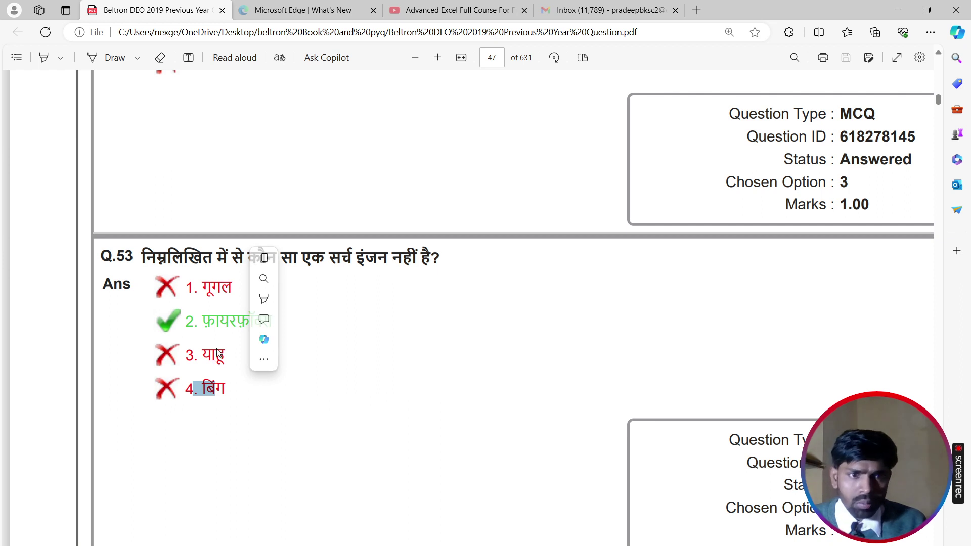
{"action": "left_click", "coordinate": [215, 331]}
{"action": "left_click_drag", "start_coordinate": [207, 322], "coordinate": [275, 323]}
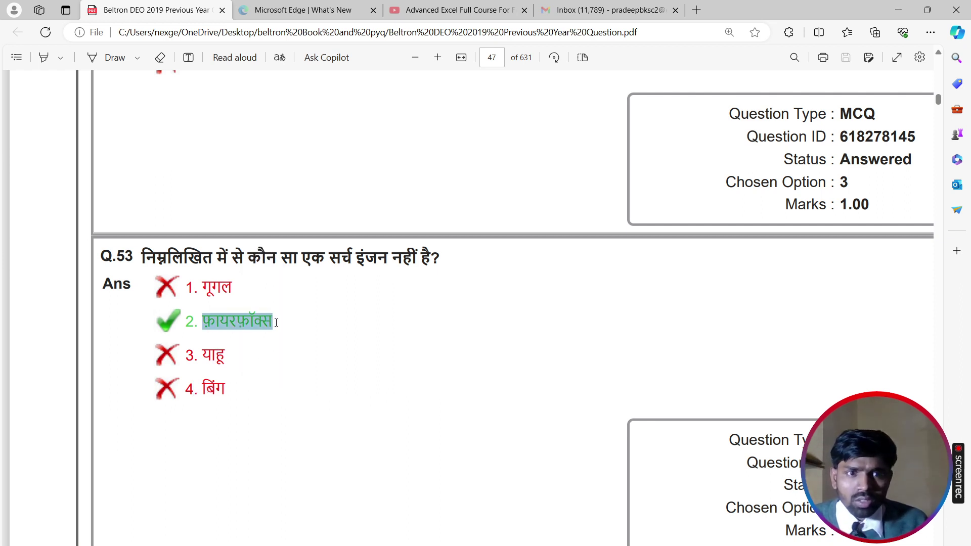
{"action": "left_click", "coordinate": [273, 332]}
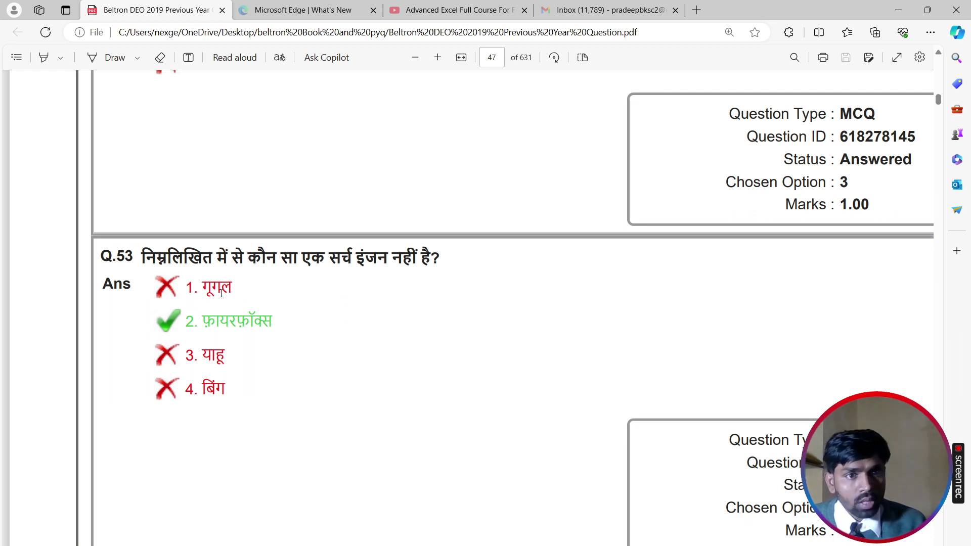
Step: Highlight गूगल and फ़ायरफ़ॉक्स in Q.53, underline the end of the question in red, and box option 2
{"action": "left_click_drag", "start_coordinate": [201, 284], "coordinate": [255, 286]}
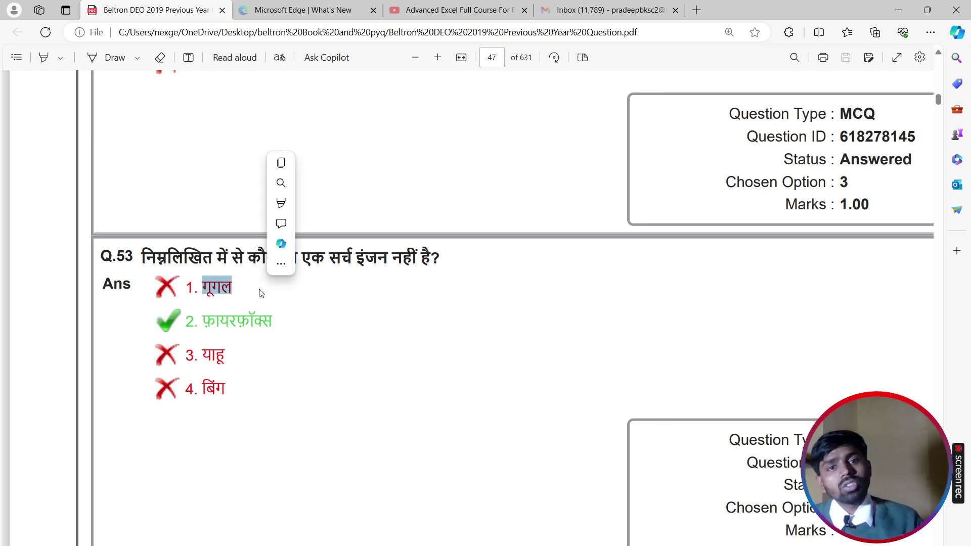
{"action": "left_click", "coordinate": [233, 330]}
{"action": "left_click_drag", "start_coordinate": [209, 319], "coordinate": [314, 318]}
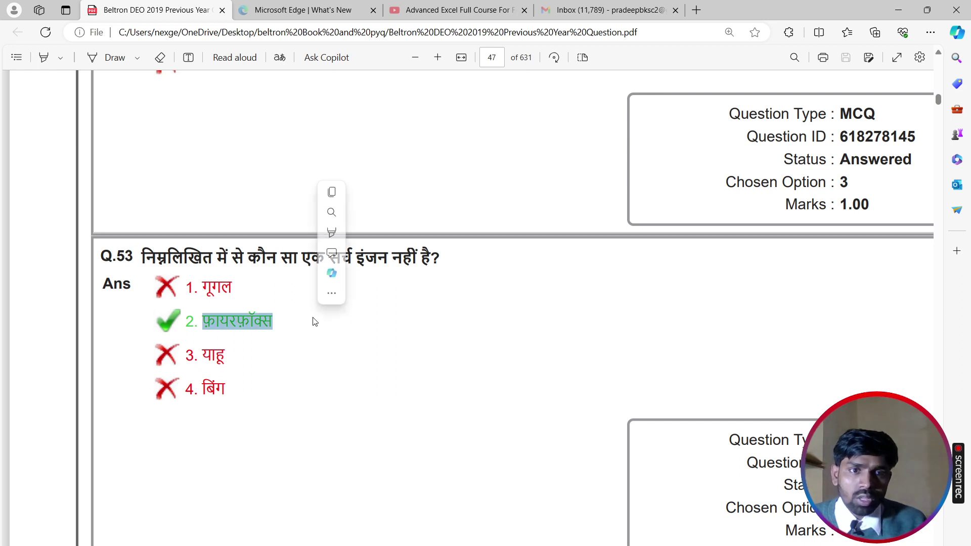
{"action": "left_click", "coordinate": [457, 292]}
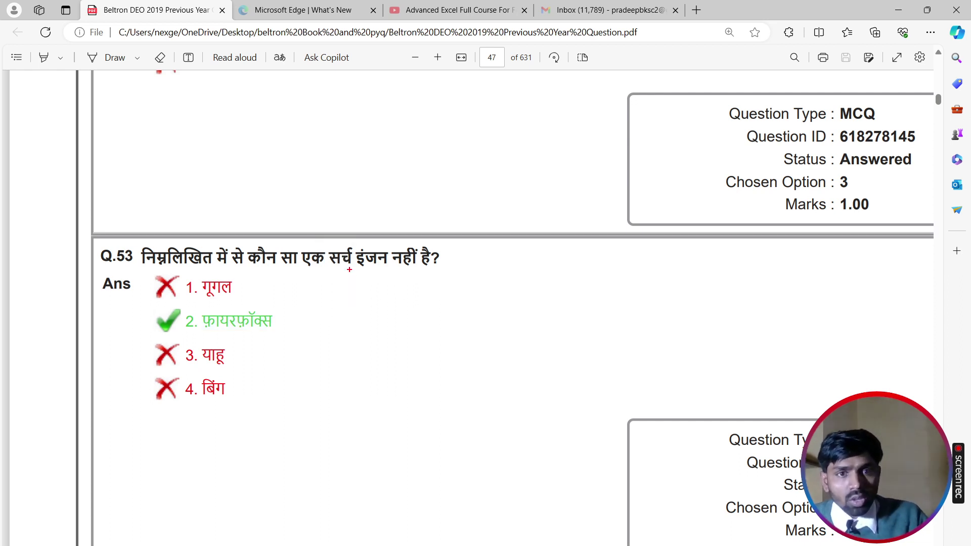
{"action": "left_click_drag", "start_coordinate": [349, 271], "coordinate": [448, 271]}
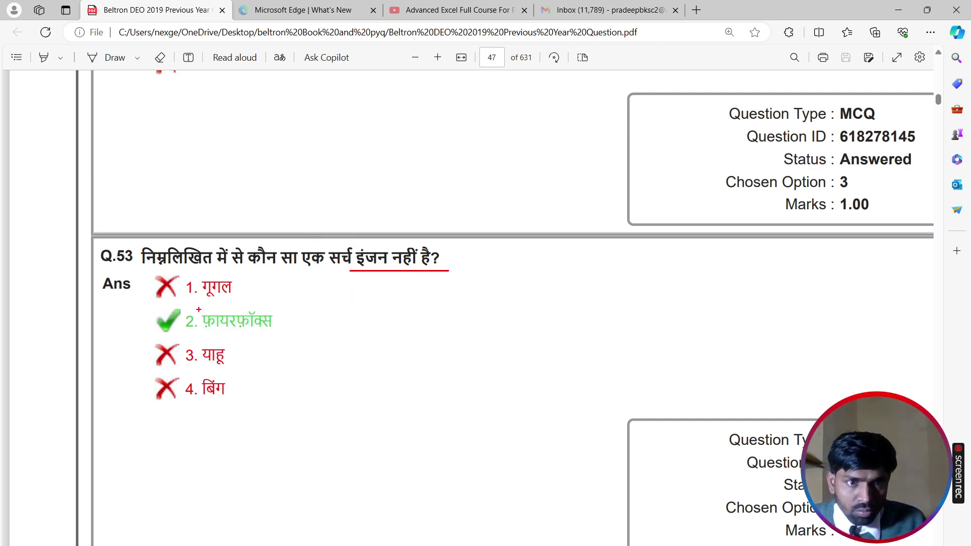
{"action": "left_click_drag", "start_coordinate": [149, 307], "coordinate": [292, 339]}
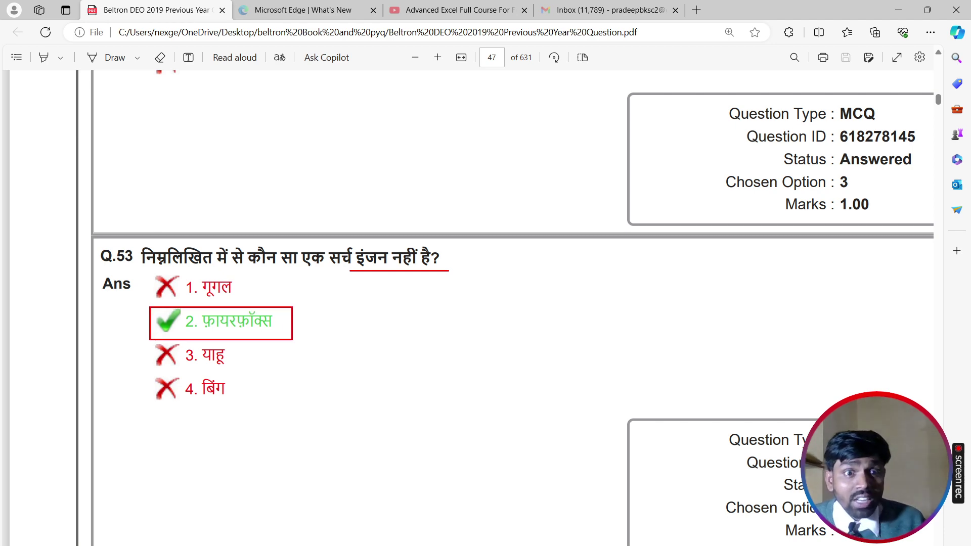
Step: Move on from Q.53 to Q.54 on Word's Track Changes option, and dismiss the low-battery notice
{"action": "scroll", "coordinate": [213, 357], "scroll_direction": "down", "scroll_amount": 5}
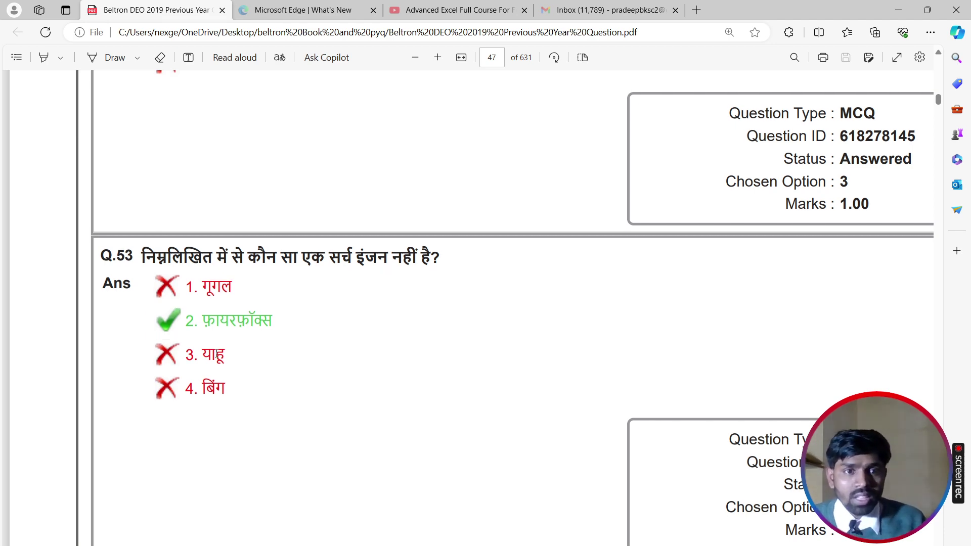
{"action": "scroll", "coordinate": [213, 357], "scroll_direction": "down", "scroll_amount": 1}
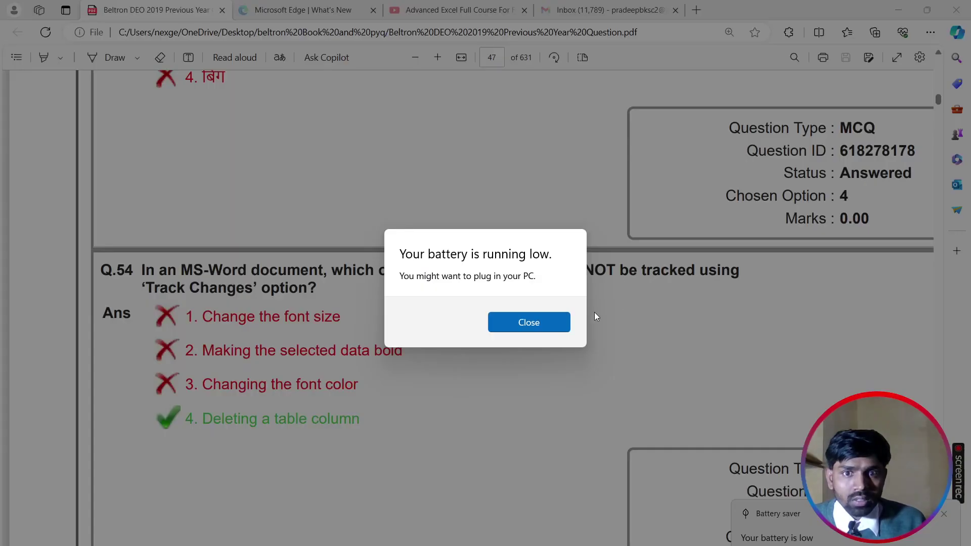
{"action": "left_click", "coordinate": [551, 324]}
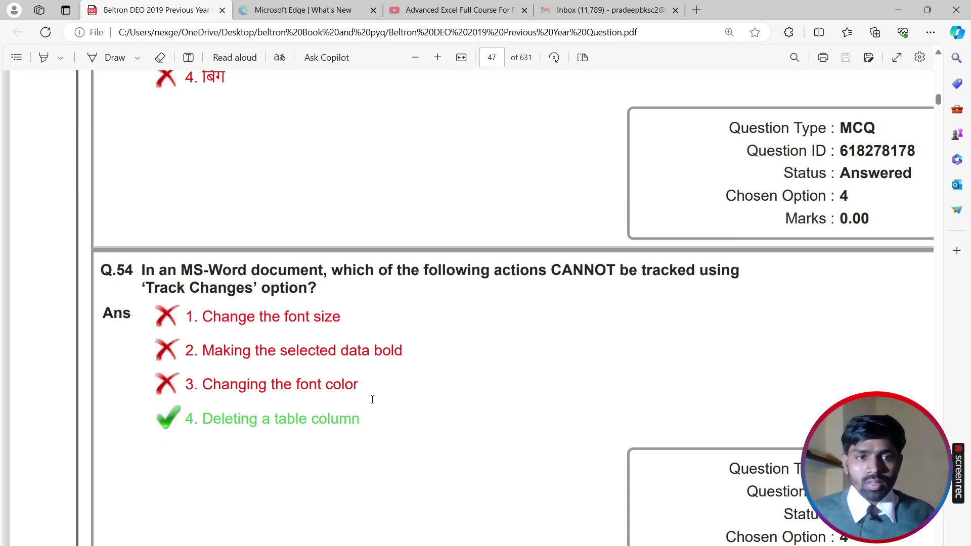
Step: Move from Q.54 to Q.55 on the input/output controller and draw a red box around option 1
{"action": "scroll", "coordinate": [321, 325], "scroll_direction": "down", "scroll_amount": 3}
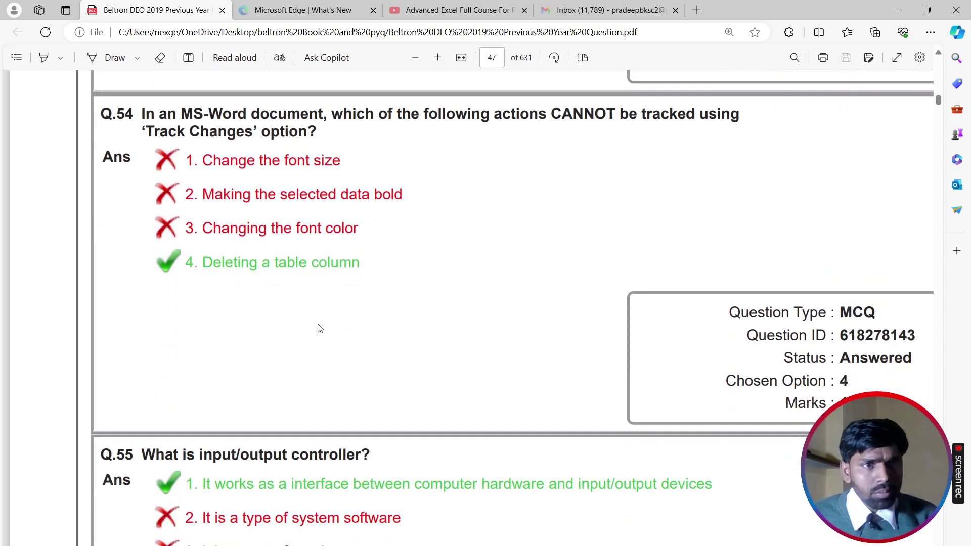
{"action": "scroll", "coordinate": [319, 328], "scroll_direction": "down", "scroll_amount": 5}
{"action": "scroll", "coordinate": [239, 259], "scroll_direction": "down", "scroll_amount": 2}
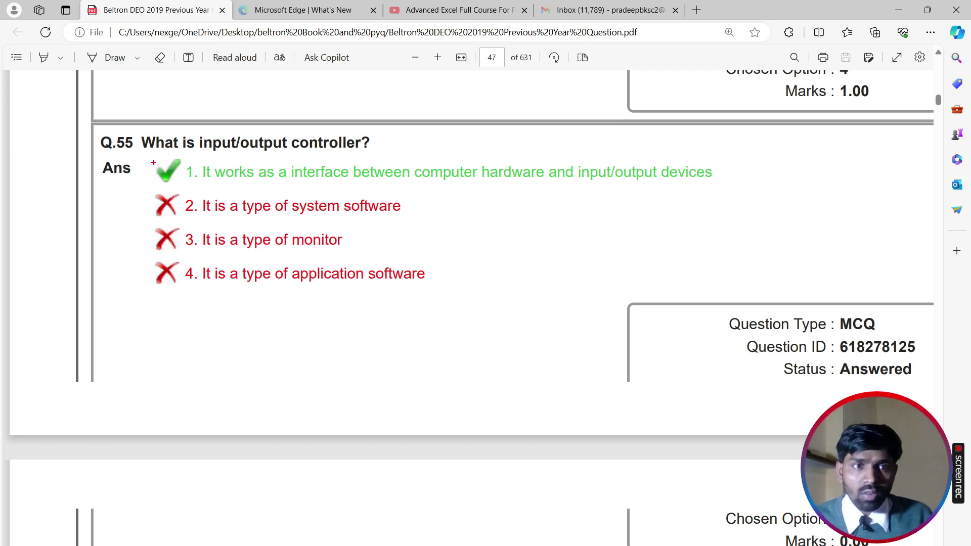
{"action": "mouse_move", "coordinate": [146, 155]}
{"action": "left_mouse_down"}
{"action": "mouse_move", "coordinate": [575, 193]}
{"action": "mouse_move", "coordinate": [747, 192]}
{"action": "left_mouse_up"}
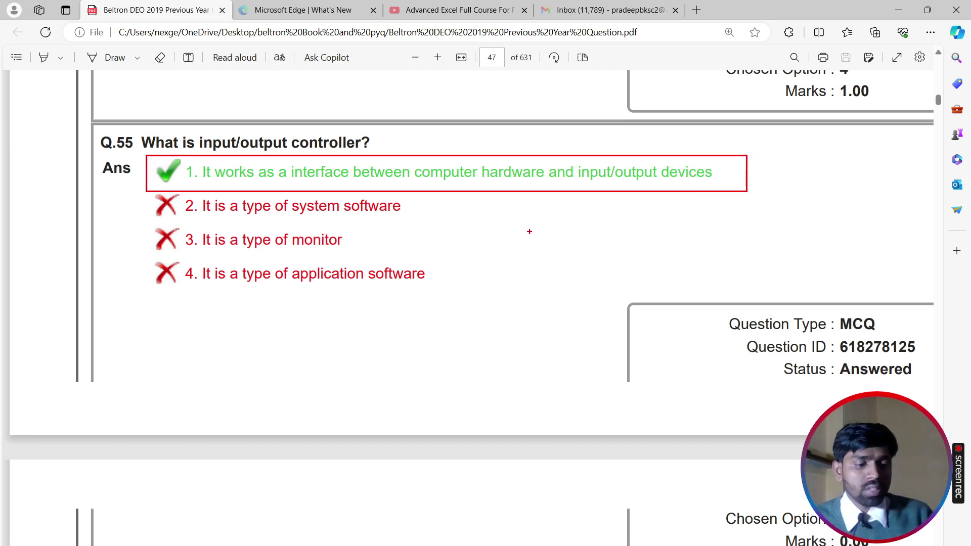
Step: In Q.56, box Windows XP with arrows, box option 2 Control Panel, underline "new user" in red, and clear the marks
{"action": "scroll", "coordinate": [326, 248], "scroll_direction": "down", "scroll_amount": 10}
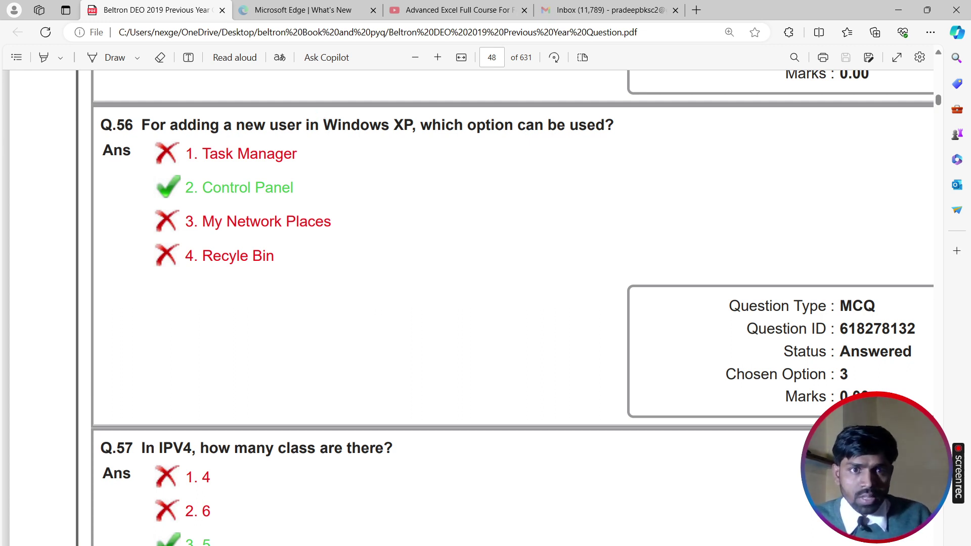
{"action": "mouse_move", "coordinate": [316, 112]}
{"action": "left_mouse_down"}
{"action": "mouse_move", "coordinate": [424, 139]}
{"action": "mouse_move", "coordinate": [409, 156]}
{"action": "mouse_move", "coordinate": [430, 164]}
{"action": "left_mouse_up"}
{"action": "left_click_drag", "start_coordinate": [388, 140], "coordinate": [403, 167]}
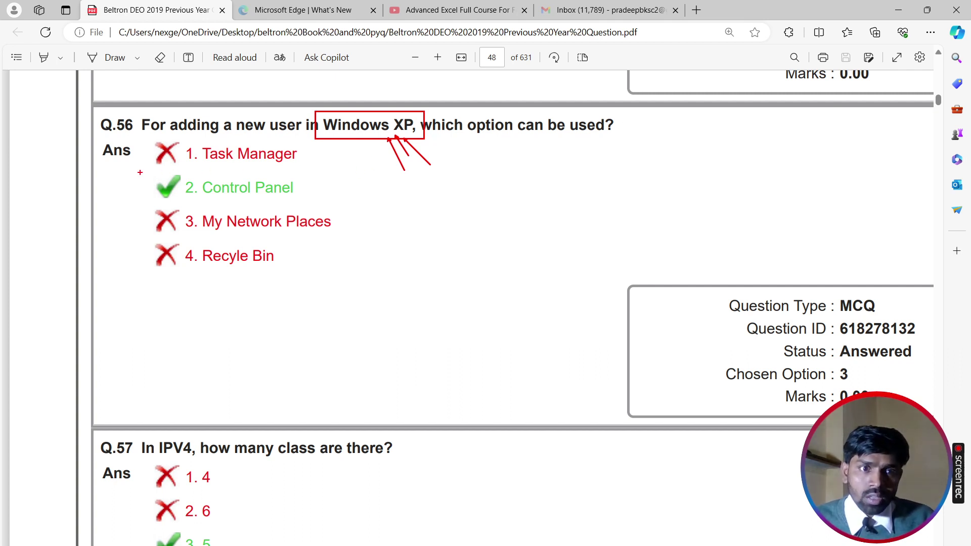
{"action": "left_click_drag", "start_coordinate": [140, 173], "coordinate": [311, 204]}
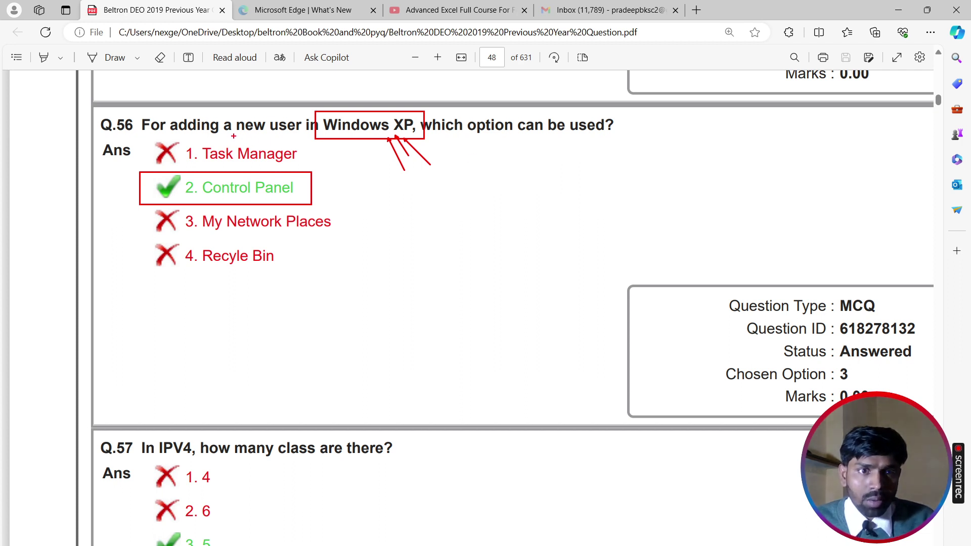
{"action": "left_click_drag", "start_coordinate": [234, 135], "coordinate": [300, 135]}
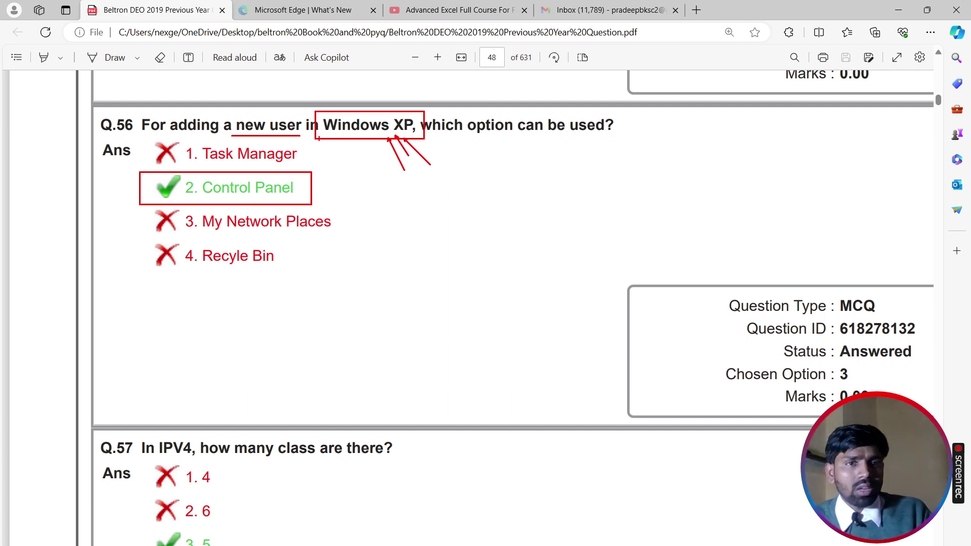
{"action": "key", "text": "Escape"}
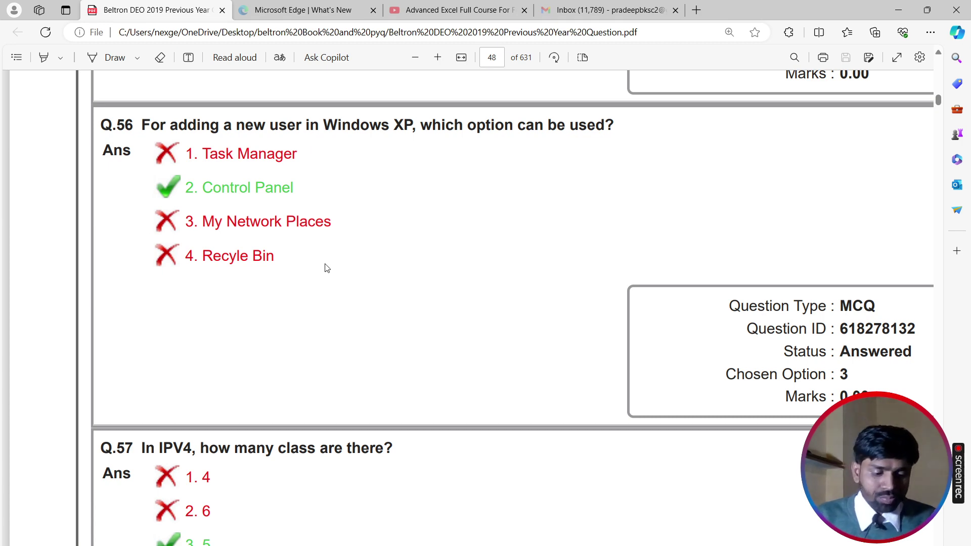
Step: Open the Windows Control Panel by running the command "control"
{"action": "key", "text": "super+r"}
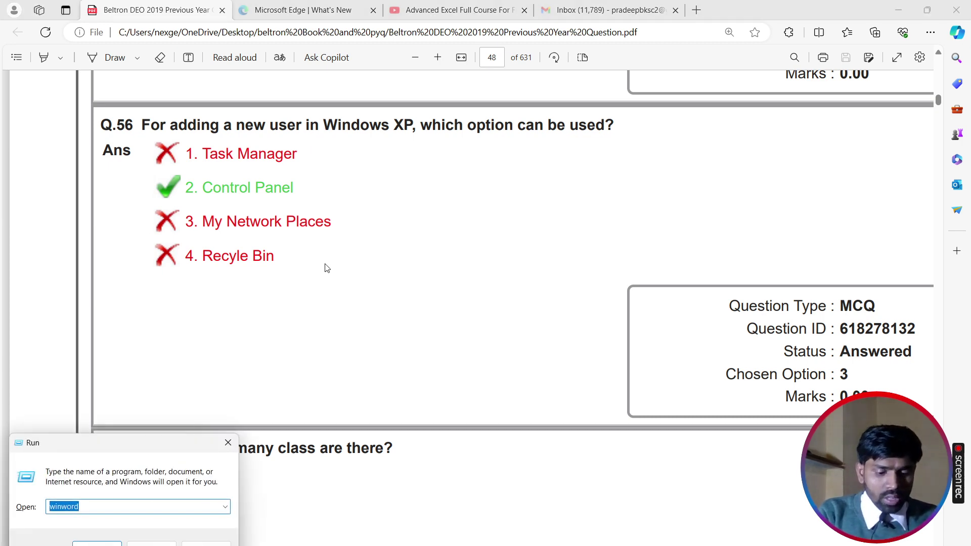
{"action": "type", "text": "cib"}
{"action": "key", "text": "BackSpace"}
{"action": "key", "text": "BackSpace"}
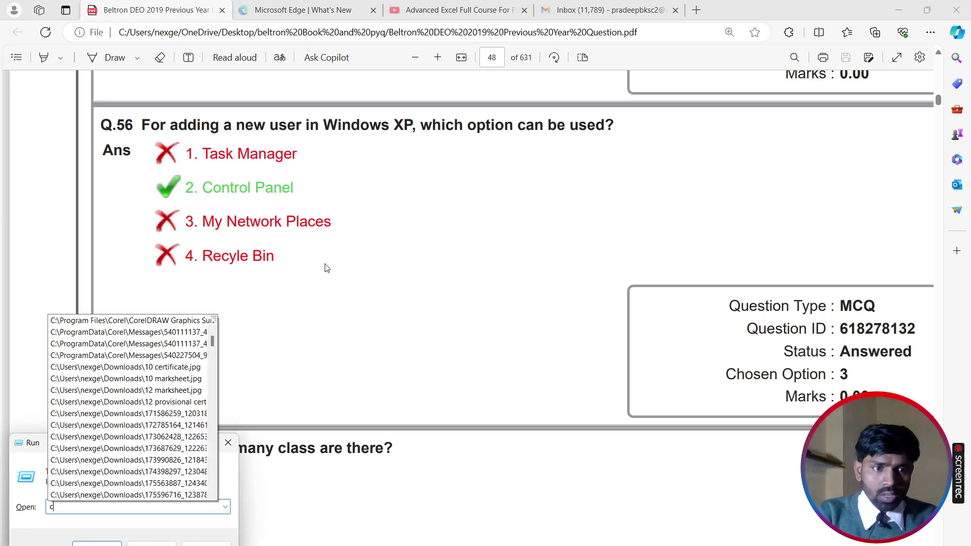
{"action": "type", "text": "ontrol"}
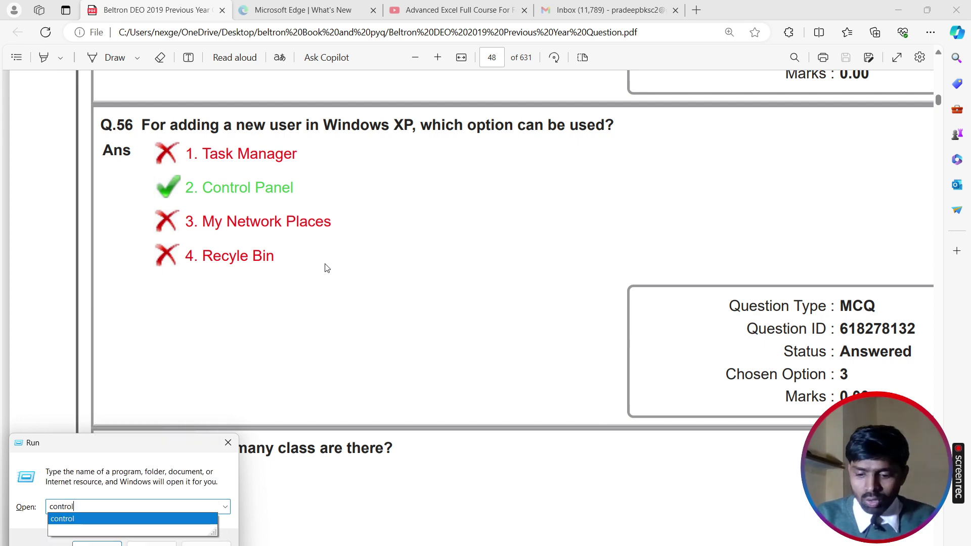
{"action": "key", "text": "Return"}
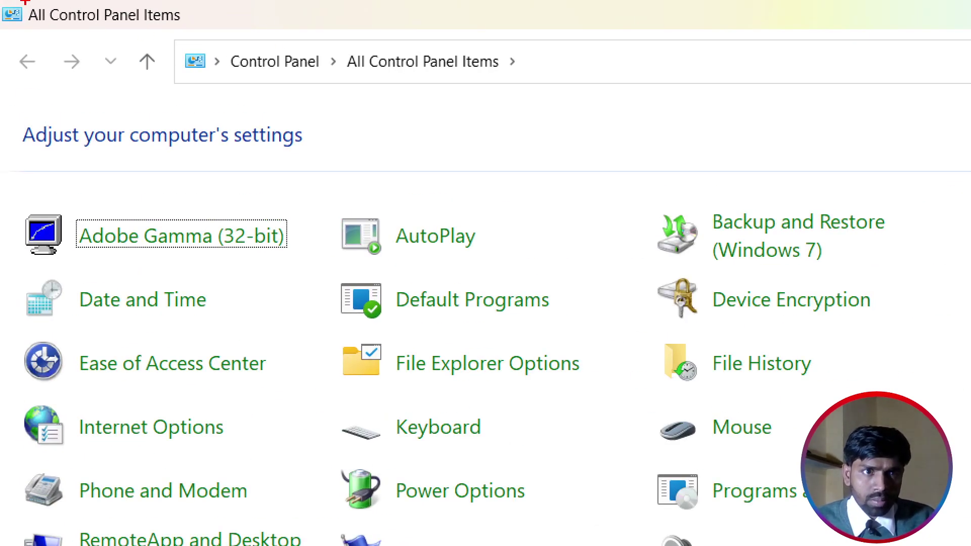
Step: Circle User Accounts in red among the Control Panel items, clear the drawing, and return to the question PDF
{"action": "mouse_move", "coordinate": [24, 1]}
{"action": "left_mouse_down"}
{"action": "mouse_move", "coordinate": [236, 50]}
{"action": "mouse_move", "coordinate": [329, 102]}
{"action": "left_mouse_up"}
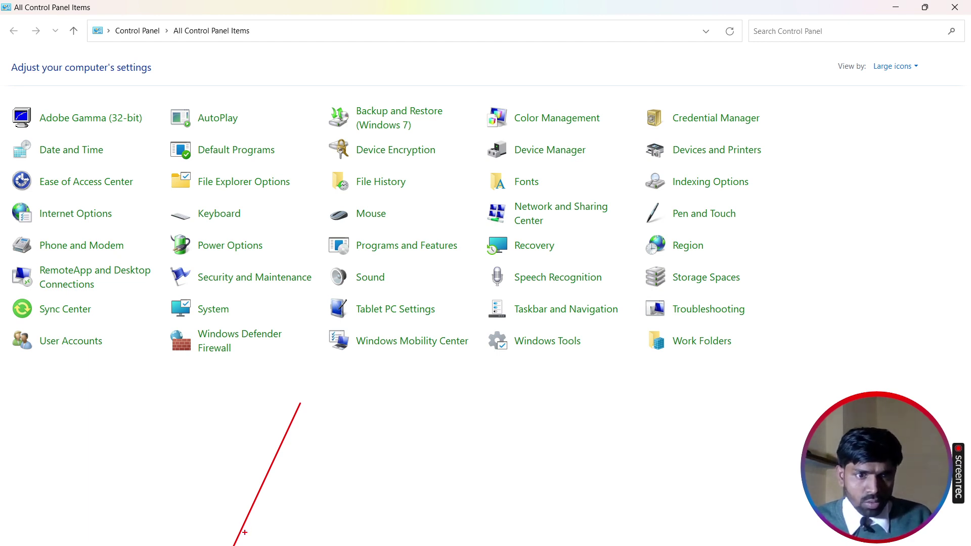
{"action": "left_click_drag", "start_coordinate": [240, 536], "coordinate": [551, 442]}
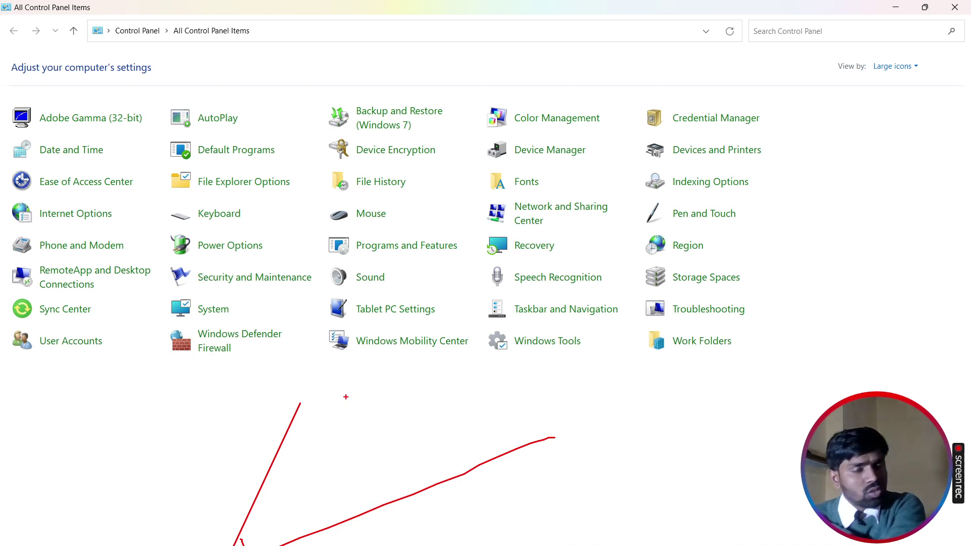
{"action": "mouse_move", "coordinate": [116, 346]}
{"action": "left_mouse_down"}
{"action": "mouse_move", "coordinate": [71, 322]}
{"action": "mouse_move", "coordinate": [11, 319]}
{"action": "mouse_move", "coordinate": [13, 365]}
{"action": "mouse_move", "coordinate": [113, 373]}
{"action": "mouse_move", "coordinate": [118, 342]}
{"action": "left_mouse_up"}
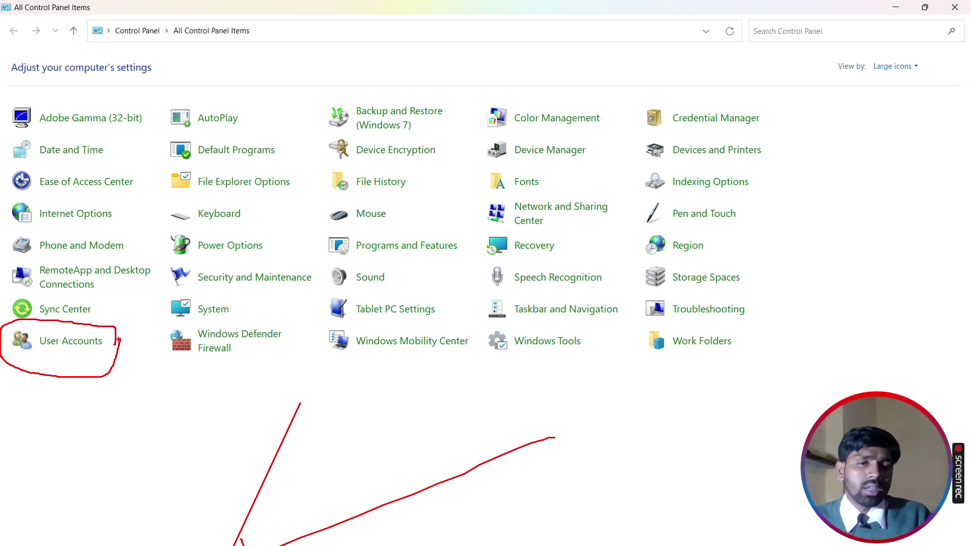
{"action": "key", "text": "Escape"}
{"action": "key", "text": "alt+Tab"}
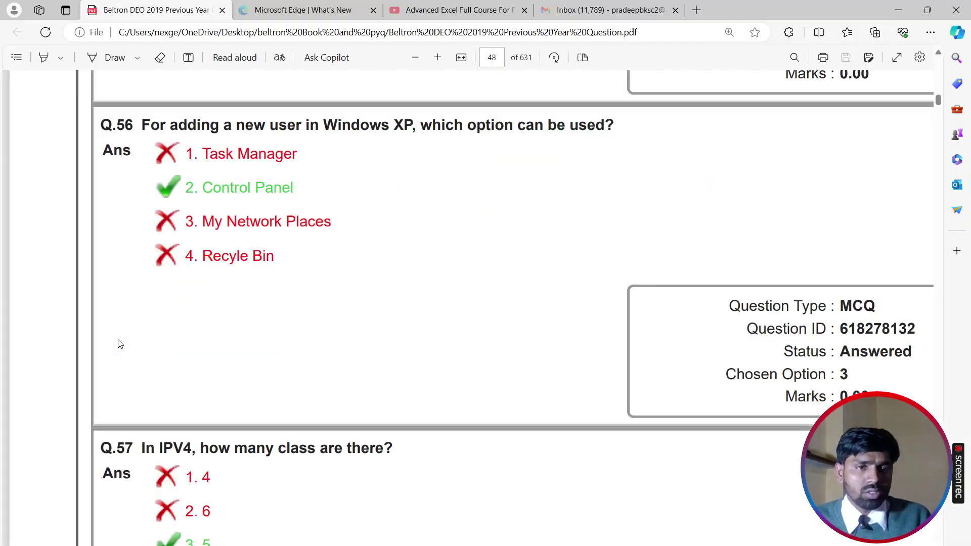
Step: Go to Q.57 on the number of IPV4 classes, highlight the answer 5, and clear the highlight
{"action": "scroll", "coordinate": [193, 321], "scroll_direction": "down", "scroll_amount": 4}
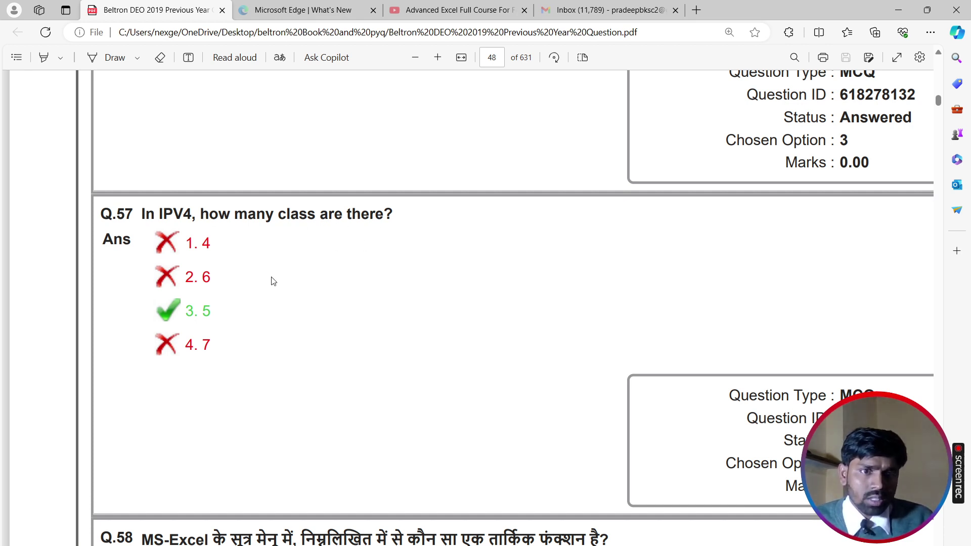
{"action": "left_click_drag", "start_coordinate": [201, 310], "coordinate": [225, 314]}
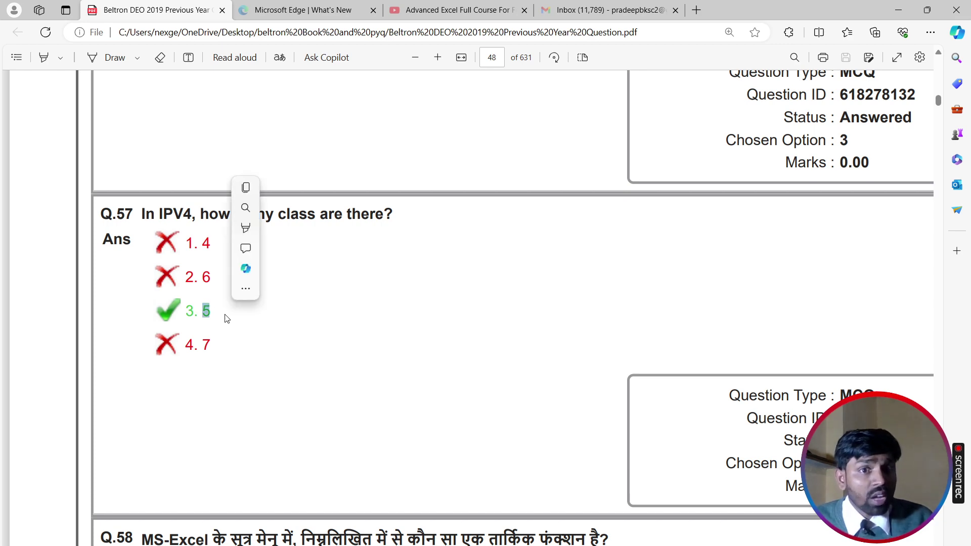
{"action": "left_click", "coordinate": [221, 327]}
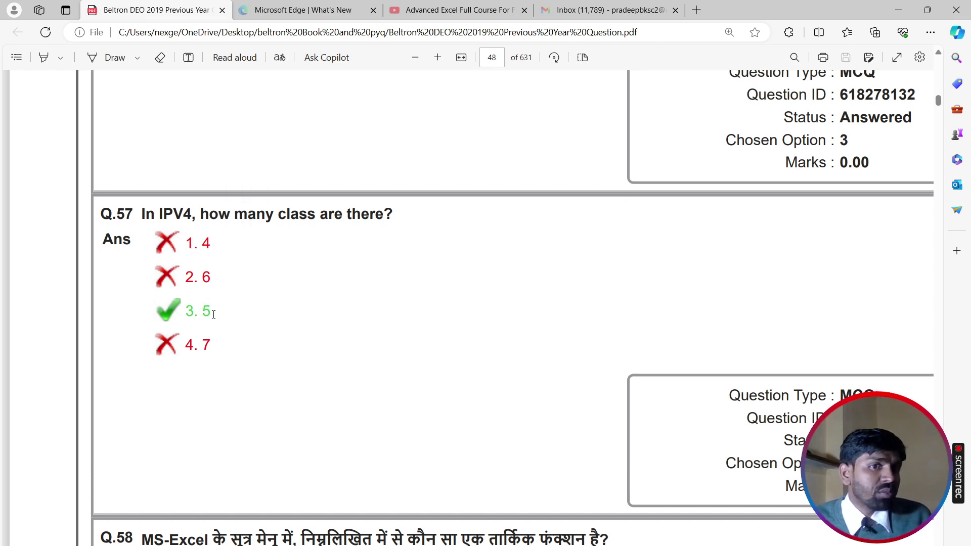
Step: Go to Q.58 on Excel's logical function, highlight सूत्र मेनू, box LOG and option 4 IF in red, and clear the marks
{"action": "scroll", "coordinate": [232, 311], "scroll_direction": "down", "scroll_amount": 1}
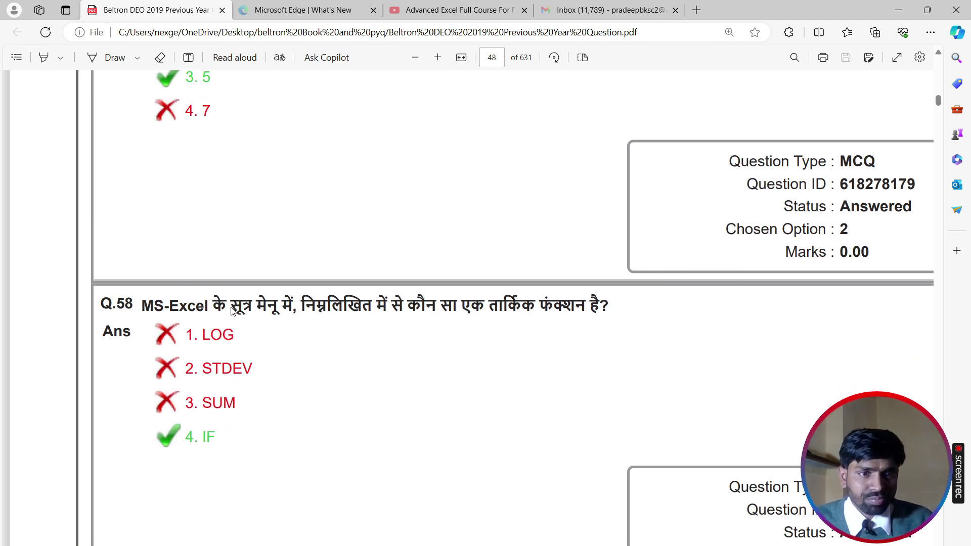
{"action": "scroll", "coordinate": [232, 311], "scroll_direction": "down", "scroll_amount": 2}
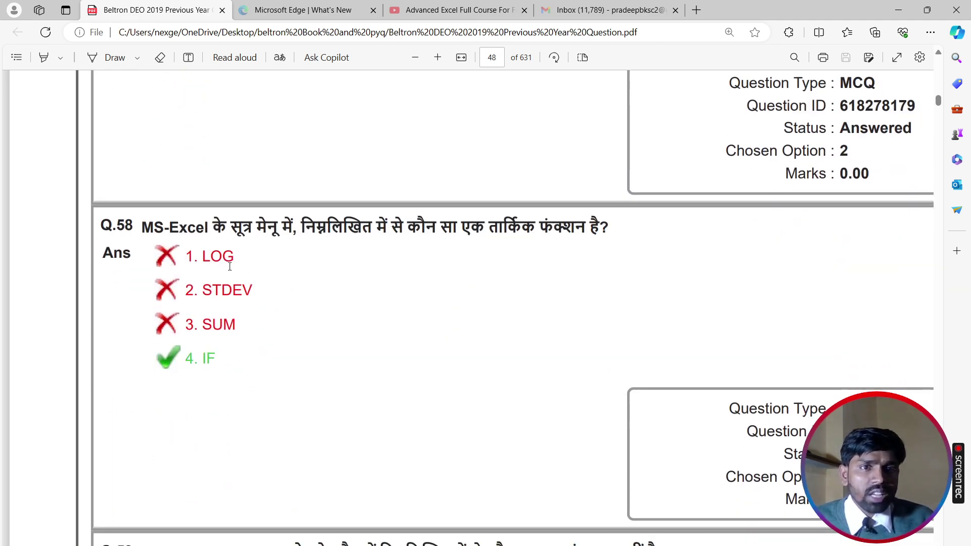
{"action": "scroll", "coordinate": [233, 258], "scroll_direction": "down", "scroll_amount": 2}
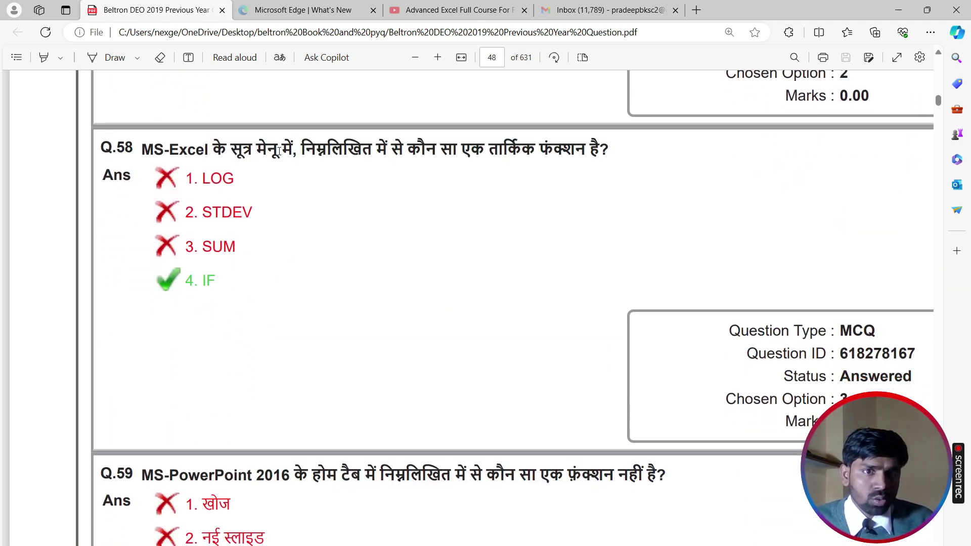
{"action": "left_click_drag", "start_coordinate": [230, 150], "coordinate": [284, 150]}
{"action": "left_click", "coordinate": [297, 169]}
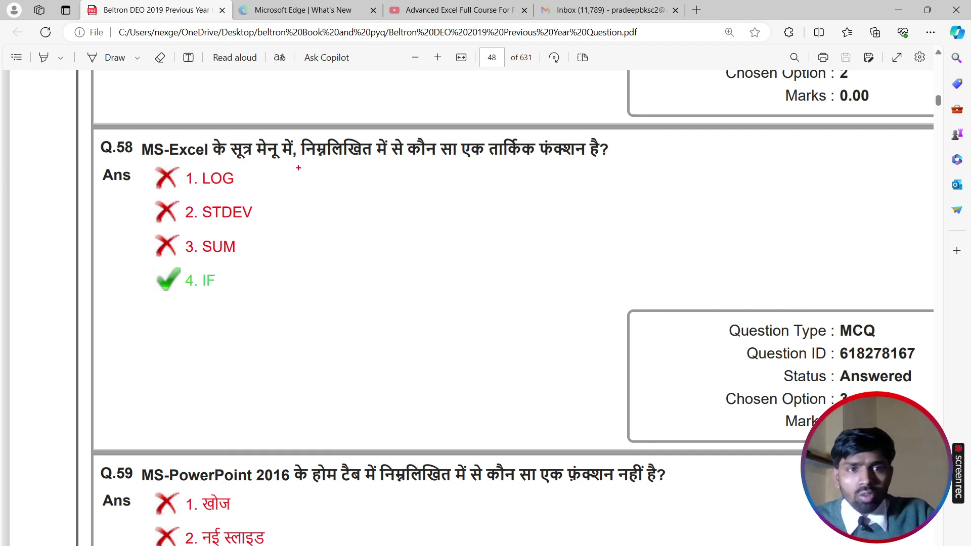
{"action": "left_click_drag", "start_coordinate": [201, 164], "coordinate": [264, 188]}
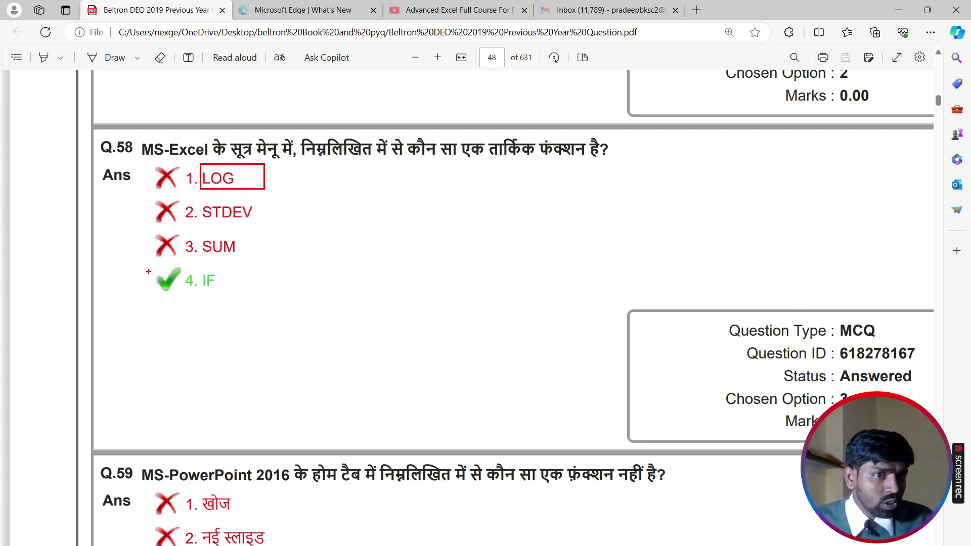
{"action": "mouse_move", "coordinate": [143, 267]}
{"action": "left_mouse_down"}
{"action": "mouse_move", "coordinate": [206, 302]}
{"action": "mouse_move", "coordinate": [292, 318]}
{"action": "left_mouse_up"}
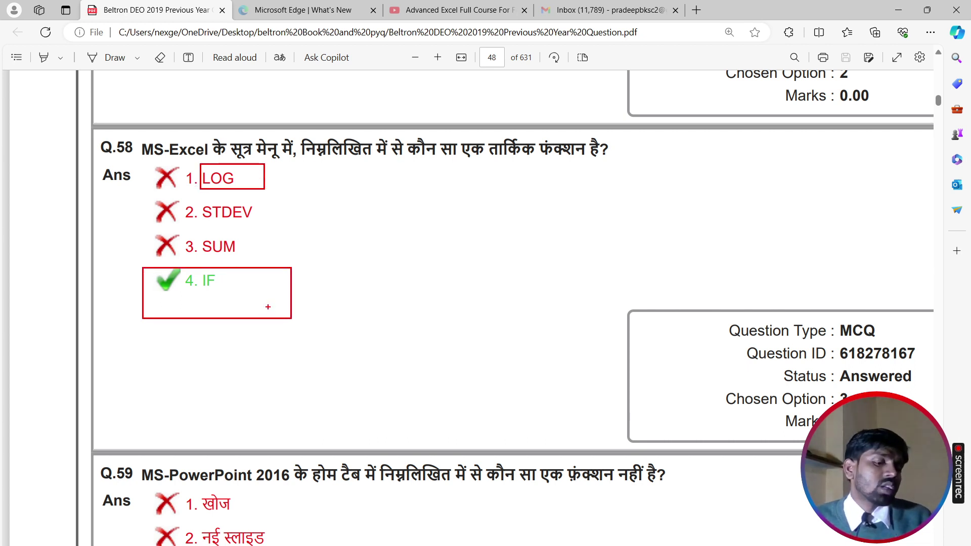
{"action": "key", "text": "Escape"}
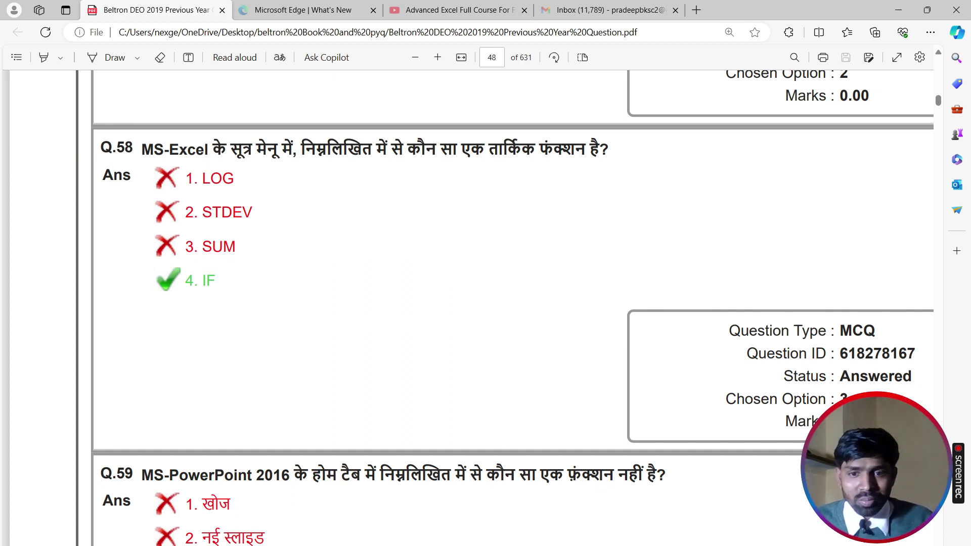
Step: In Excel, start an IF formula in cell B2, underline its description's condition, TRUE and FALSE parts, show its arguments, and cancel the entry
{"action": "left_click", "coordinate": [581, 536]}
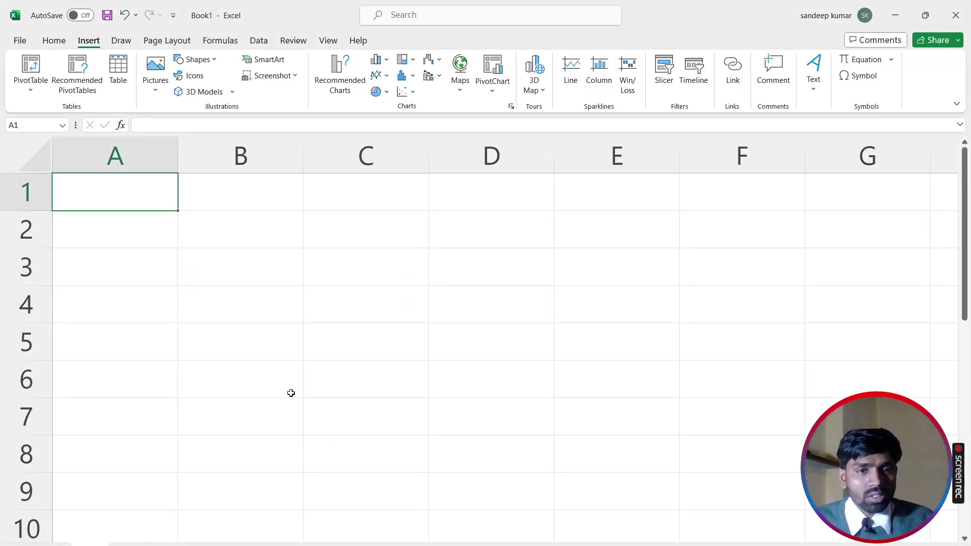
{"action": "left_click", "coordinate": [242, 238]}
{"action": "type", "text": "="}
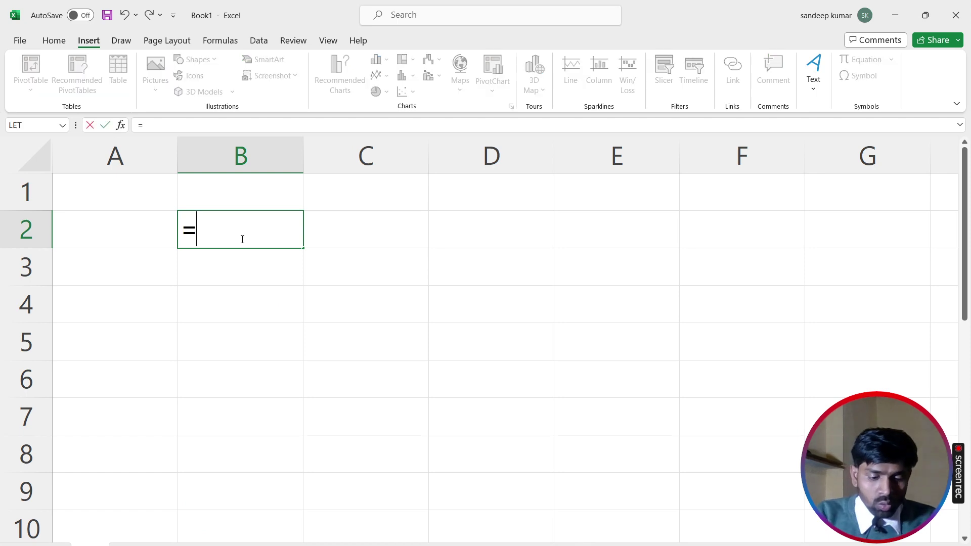
{"action": "type", "text": "if"}
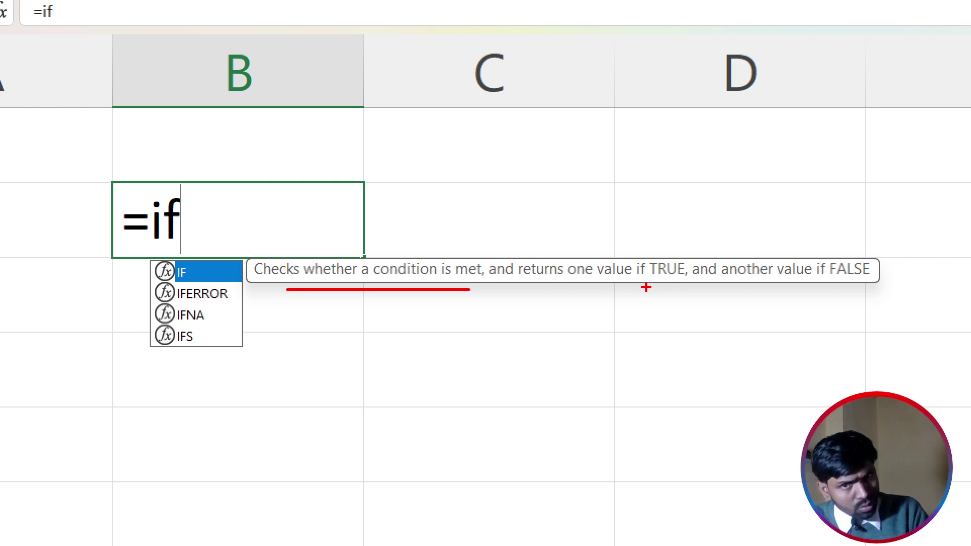
{"action": "left_click_drag", "start_coordinate": [649, 288], "coordinate": [768, 290]}
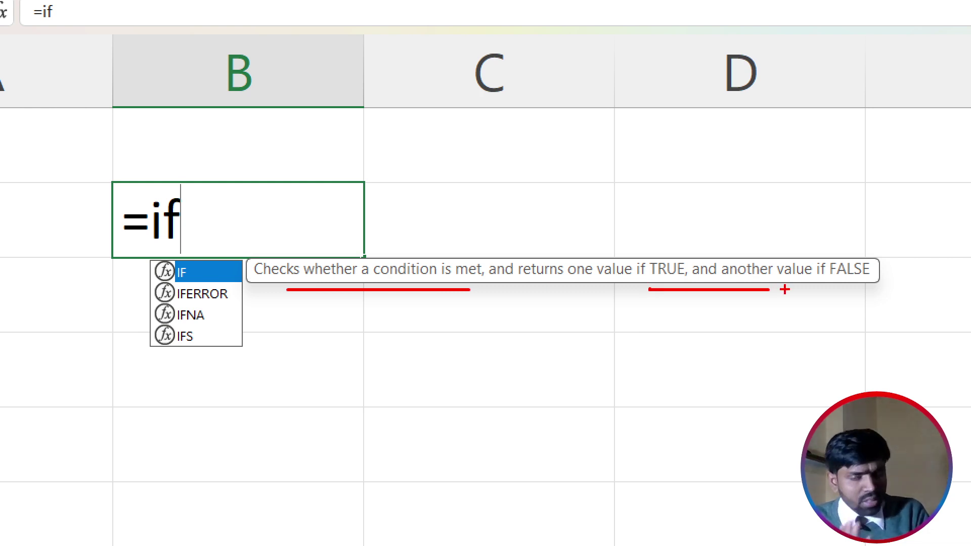
{"action": "left_click_drag", "start_coordinate": [779, 291], "coordinate": [874, 289]}
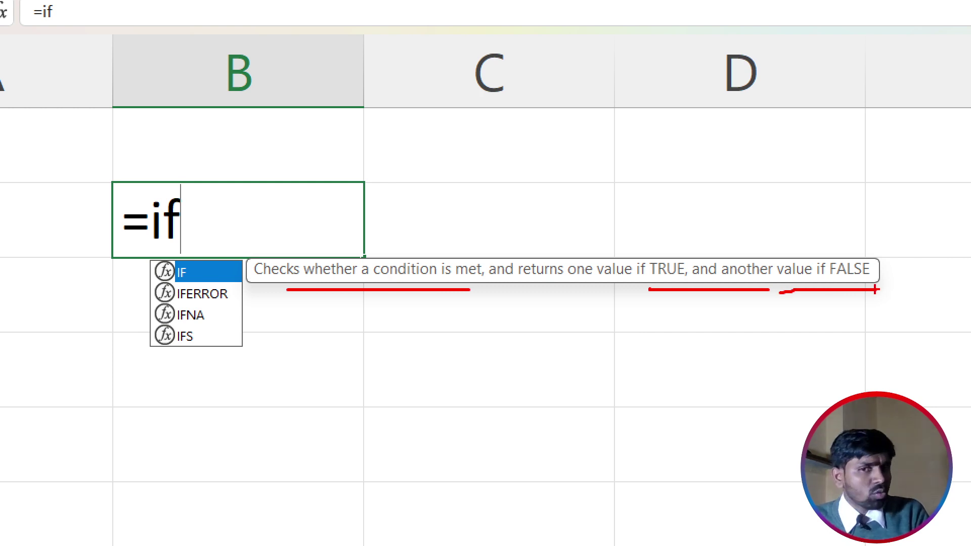
{"action": "key", "text": "Escape"}
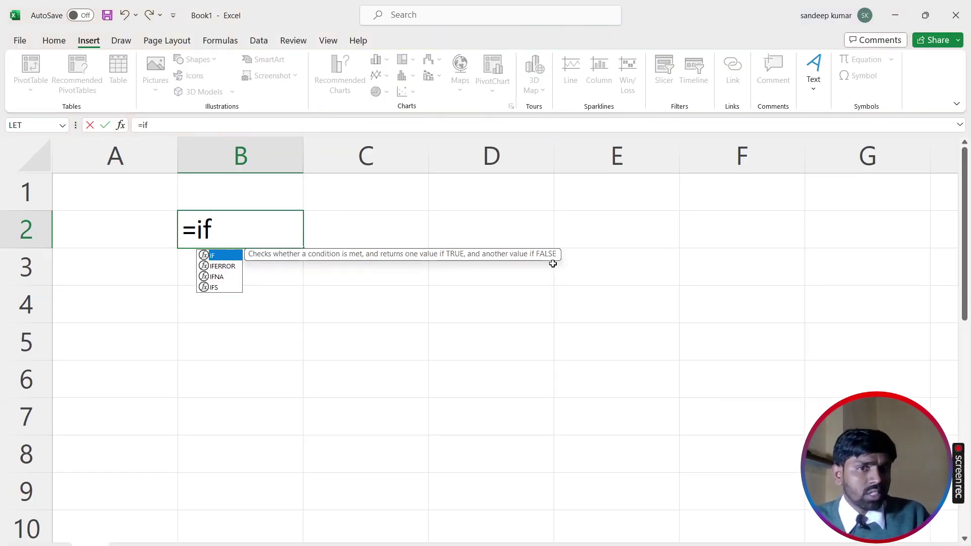
{"action": "type", "text": "("}
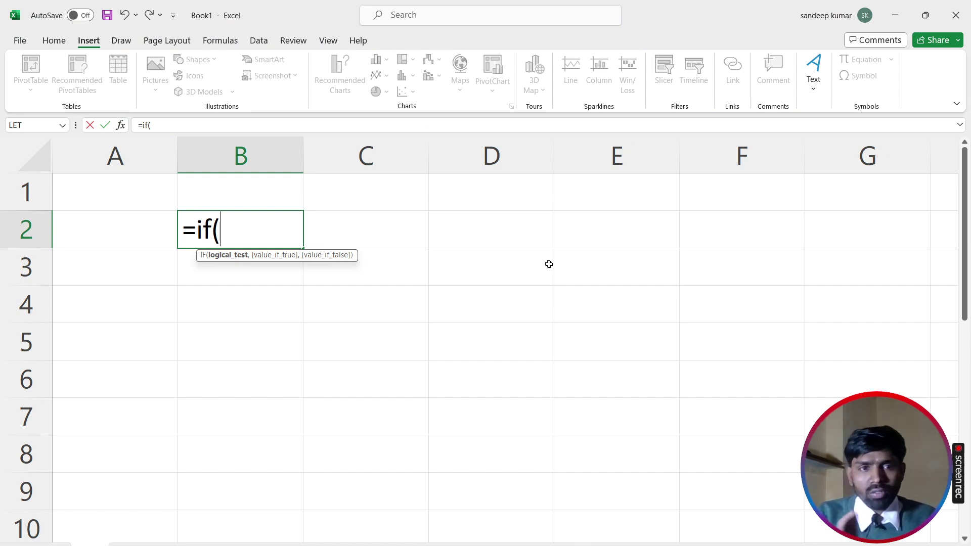
{"action": "key", "text": "Escape"}
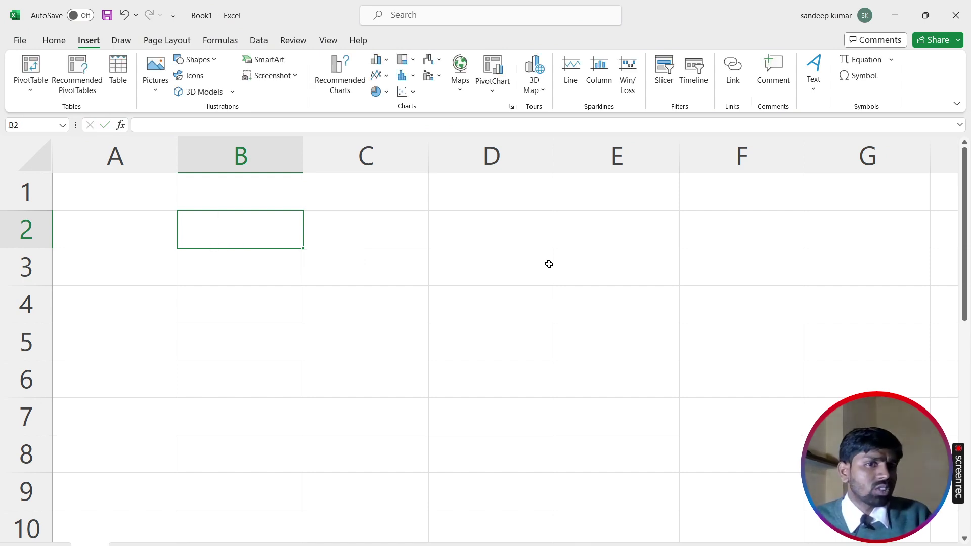
Step: Start an IF formula in cell B2 with =if( to show its arguments
{"action": "type", "text": "=id"}
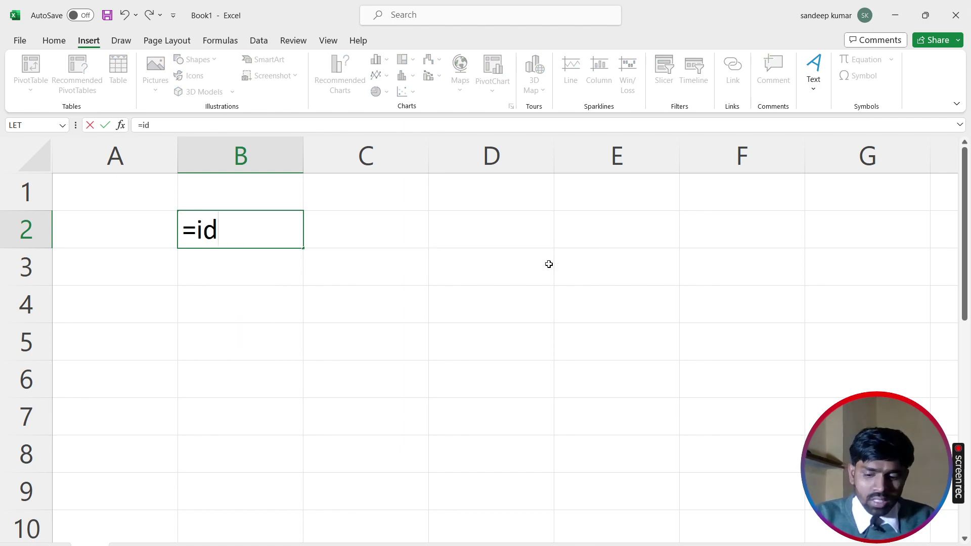
{"action": "key", "text": "BackSpace"}
{"action": "type", "text": "f("}
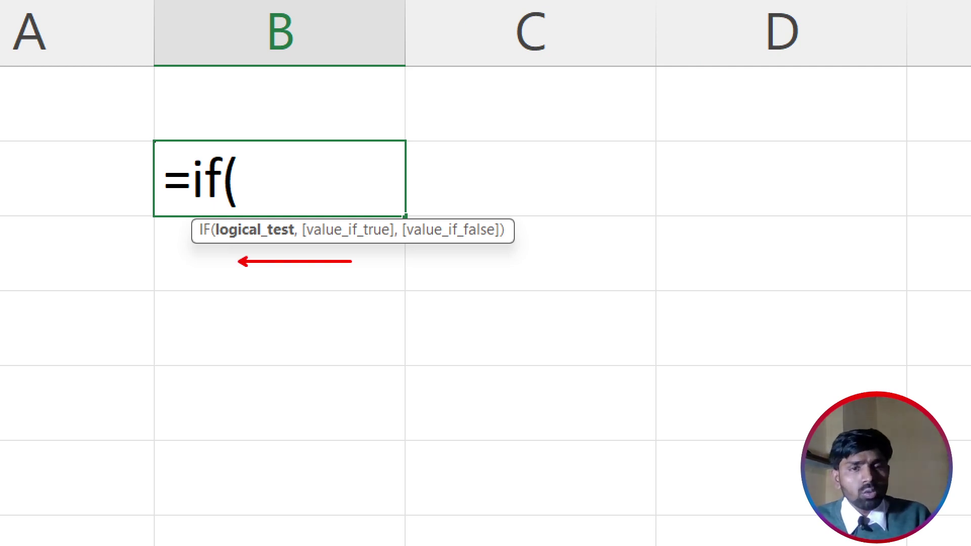
Step: Return to the question PDF, highlight option 4 of Q.58, and clear the highlight
{"action": "key", "text": "alt+Tab"}
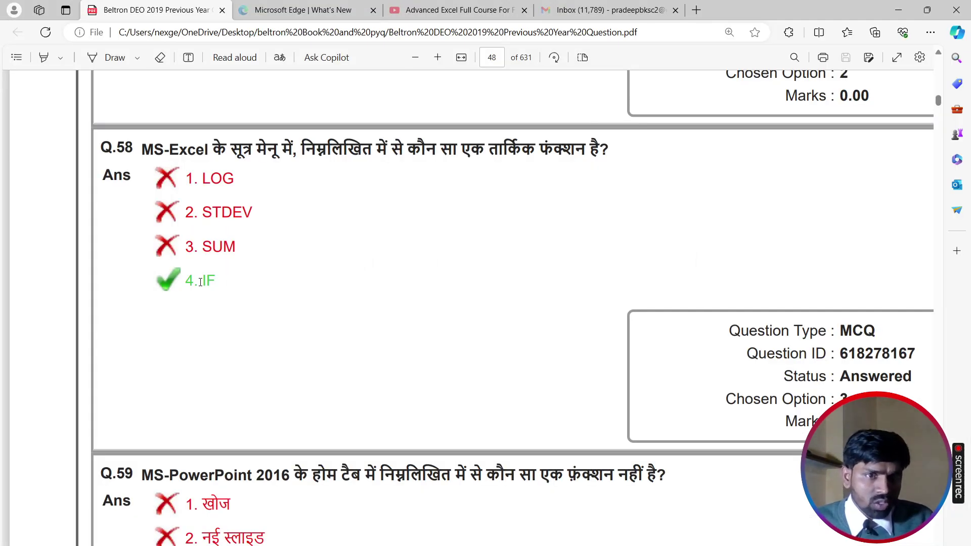
{"action": "left_click_drag", "start_coordinate": [200, 281], "coordinate": [185, 281]}
{"action": "left_click", "coordinate": [238, 287]}
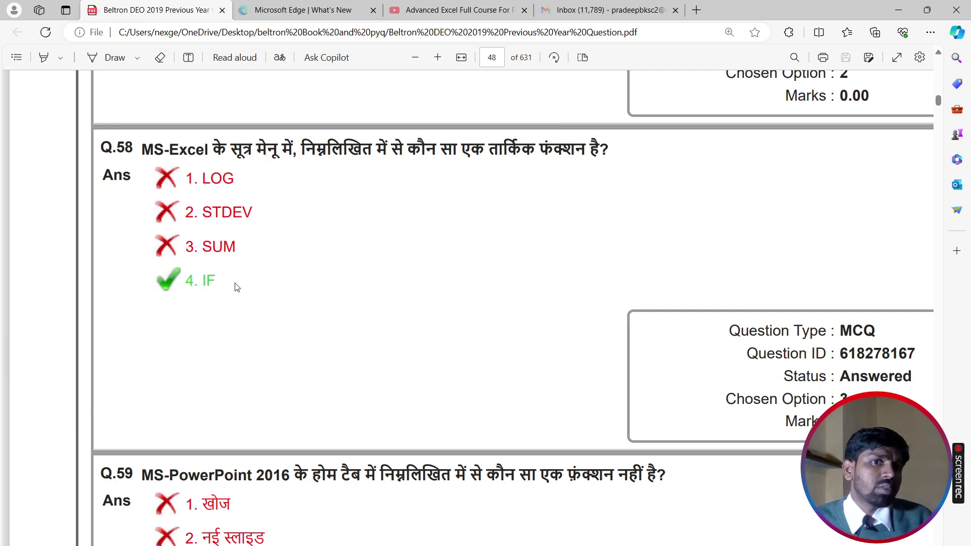
Step: Go to Q.59 on PowerPoint's Home tab functions, highlight MS-PowerPoint 2016, and clear the highlight
{"action": "scroll", "coordinate": [237, 287], "scroll_direction": "down", "scroll_amount": 4}
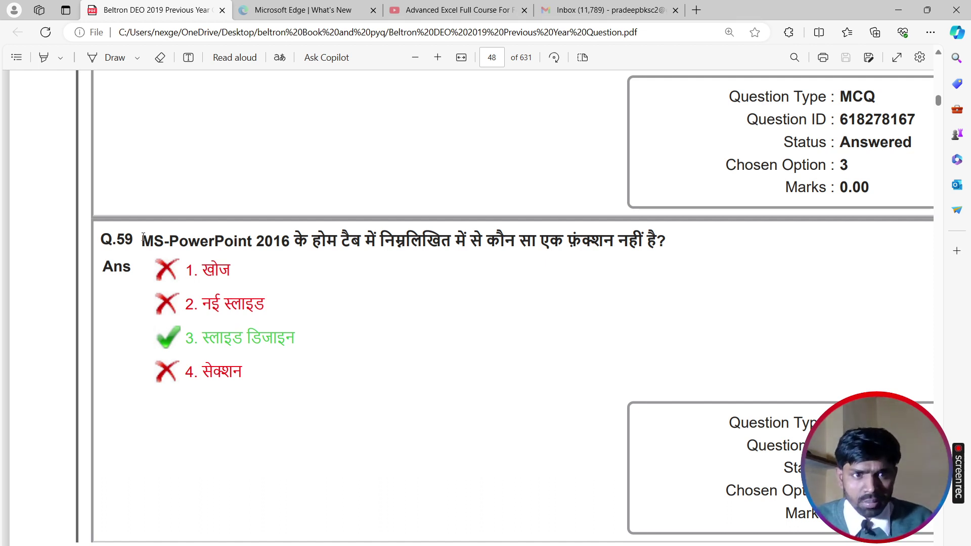
{"action": "left_click_drag", "start_coordinate": [143, 237], "coordinate": [273, 246]}
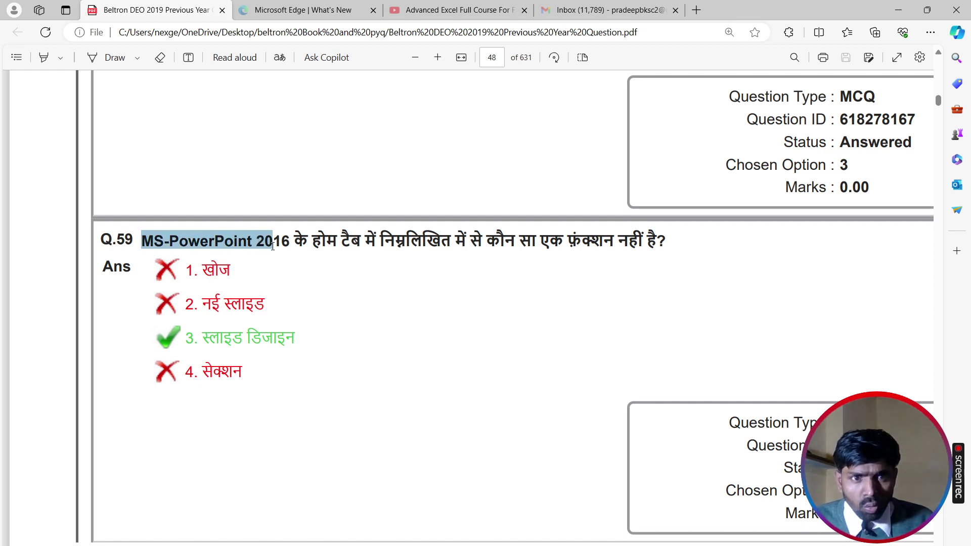
{"action": "left_click", "coordinate": [331, 259]}
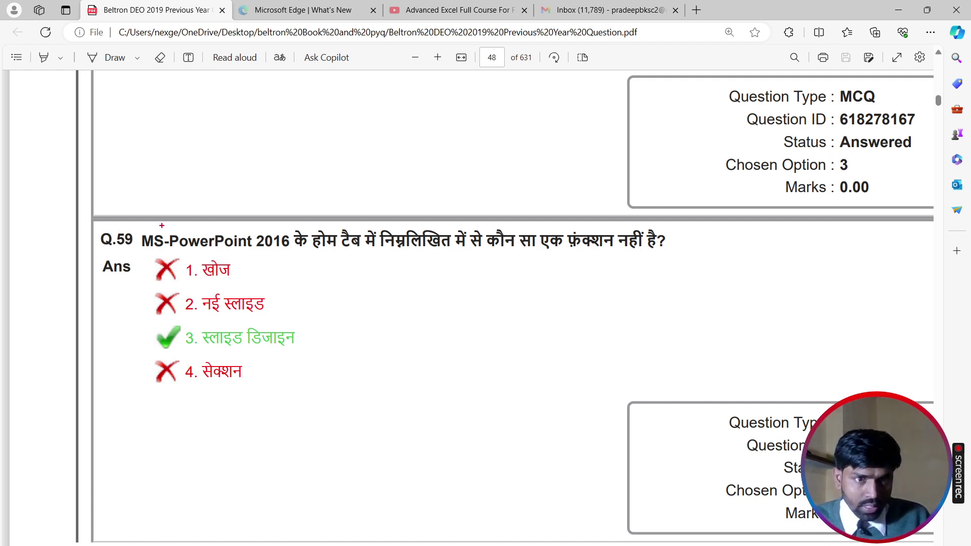
Step: Box MS-PowerPoint 2016 and होम टैब in red, write Find with an arrow to खोज, and draw strokes beside the other options
{"action": "mouse_move", "coordinate": [141, 228]}
{"action": "left_mouse_down"}
{"action": "mouse_move", "coordinate": [199, 250]}
{"action": "mouse_move", "coordinate": [363, 246]}
{"action": "left_mouse_up"}
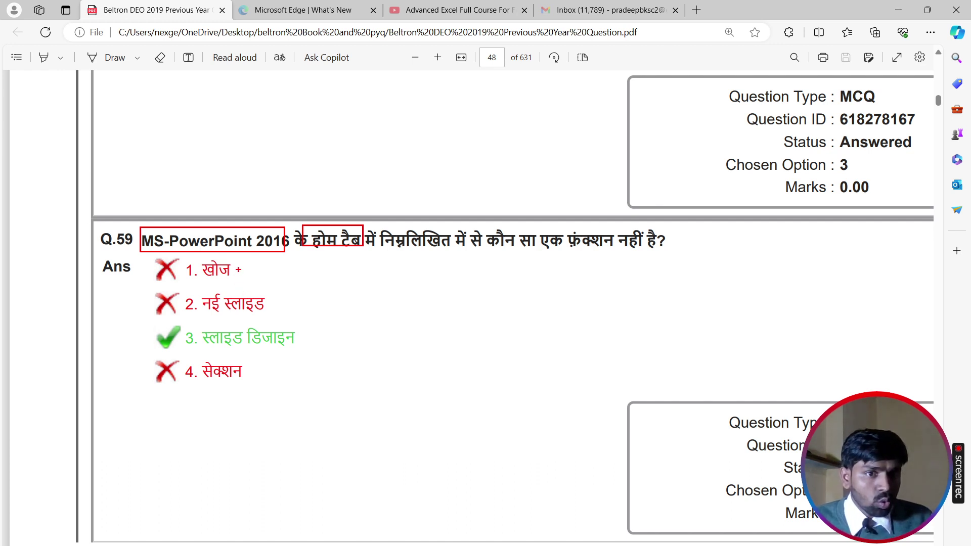
{"action": "mouse_move", "coordinate": [238, 269]}
{"action": "left_mouse_down"}
{"action": "mouse_move", "coordinate": [289, 270]}
{"action": "mouse_move", "coordinate": [245, 273]}
{"action": "left_mouse_up"}
{"action": "mouse_move", "coordinate": [316, 280]}
{"action": "left_mouse_down"}
{"action": "mouse_move", "coordinate": [325, 256]}
{"action": "mouse_move", "coordinate": [330, 275]}
{"action": "mouse_move", "coordinate": [339, 267]}
{"action": "mouse_move", "coordinate": [378, 279]}
{"action": "mouse_move", "coordinate": [557, 252]}
{"action": "left_mouse_up"}
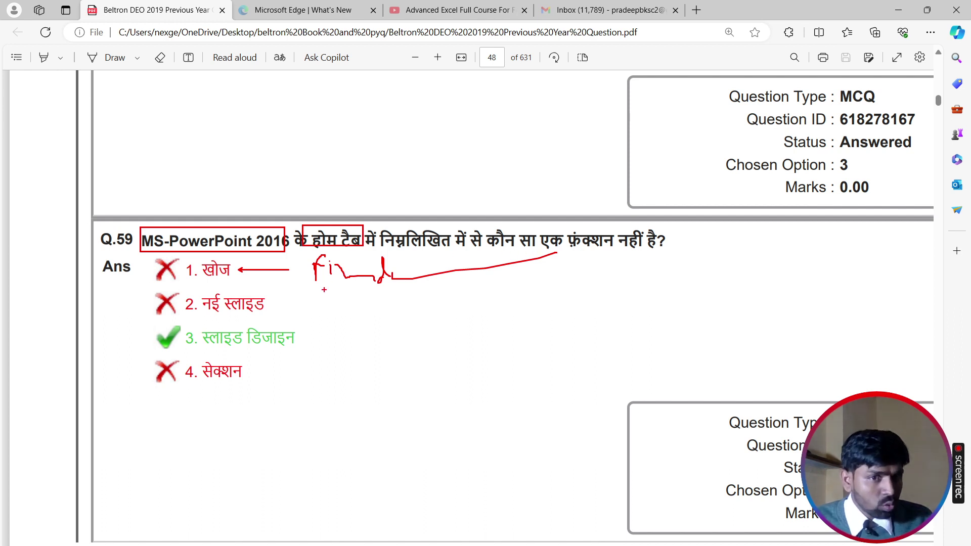
{"action": "left_click_drag", "start_coordinate": [324, 295], "coordinate": [447, 260]}
{"action": "left_click_drag", "start_coordinate": [275, 370], "coordinate": [426, 332]}
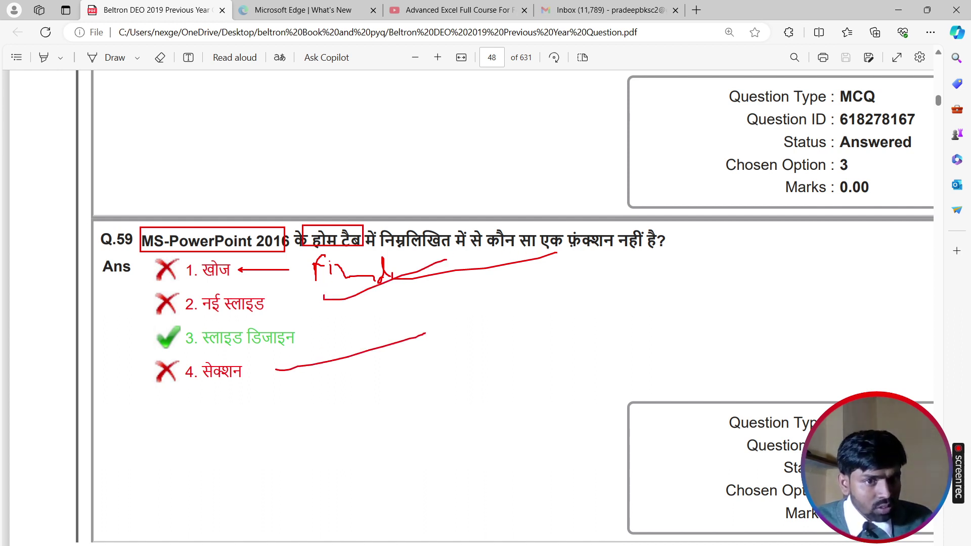
Step: Circle option 3 स्लाइड डिजाइन and the words फ़ंक्शन नहीं है in red, and clear all the drawings
{"action": "mouse_move", "coordinate": [312, 326]}
{"action": "left_mouse_down"}
{"action": "mouse_move", "coordinate": [169, 322]}
{"action": "mouse_move", "coordinate": [133, 337]}
{"action": "mouse_move", "coordinate": [194, 352]}
{"action": "mouse_move", "coordinate": [312, 357]}
{"action": "mouse_move", "coordinate": [316, 331]}
{"action": "mouse_move", "coordinate": [417, 337]}
{"action": "mouse_move", "coordinate": [465, 317]}
{"action": "mouse_move", "coordinate": [456, 341]}
{"action": "left_mouse_up"}
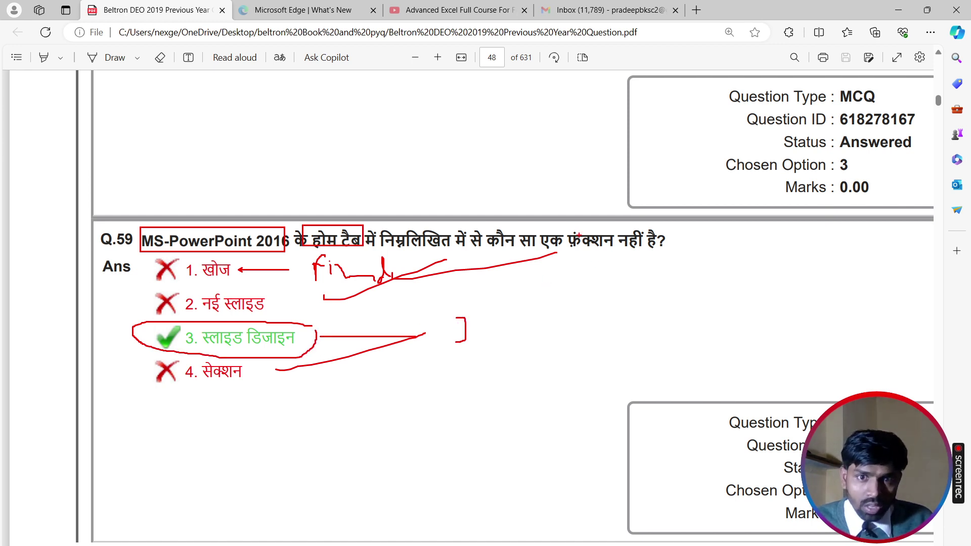
{"action": "mouse_move", "coordinate": [564, 218]}
{"action": "left_mouse_down"}
{"action": "mouse_move", "coordinate": [545, 237]}
{"action": "mouse_move", "coordinate": [675, 245]}
{"action": "mouse_move", "coordinate": [535, 219]}
{"action": "left_mouse_up"}
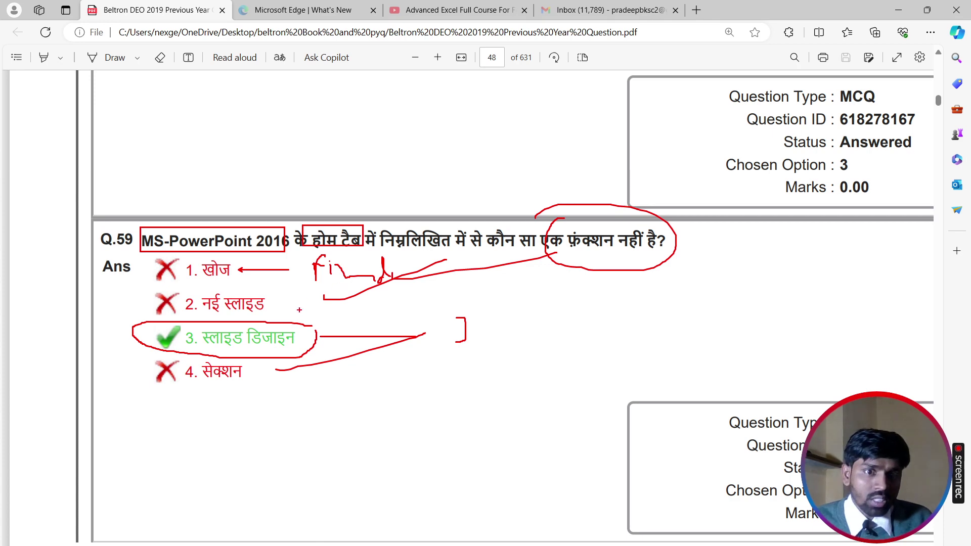
{"action": "left_click_drag", "start_coordinate": [306, 333], "coordinate": [378, 322]}
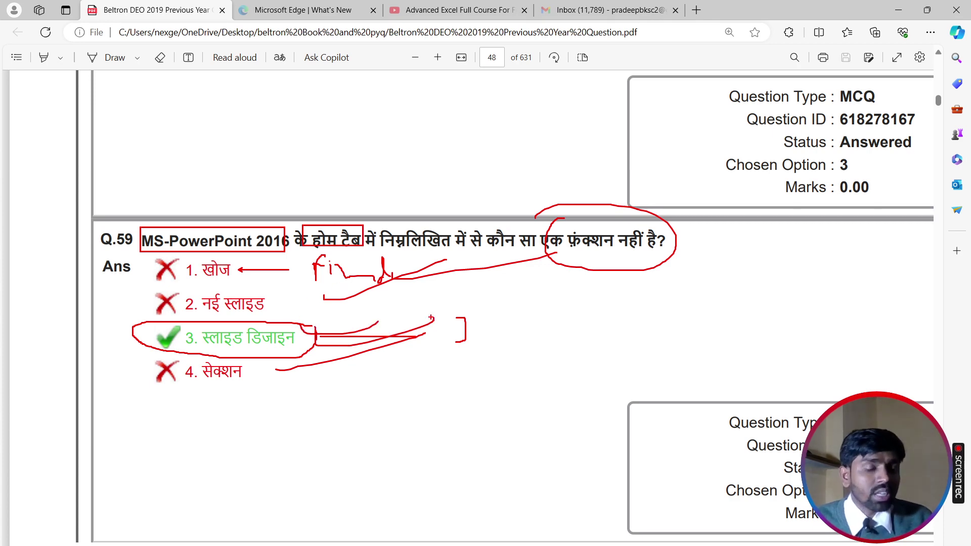
{"action": "key", "text": "Escape"}
Step: Switch to the PowerPoint presentation, show its Home commands, and mark Find in the Editing group
{"action": "scroll", "coordinate": [343, 325], "scroll_direction": "down", "scroll_amount": 10}
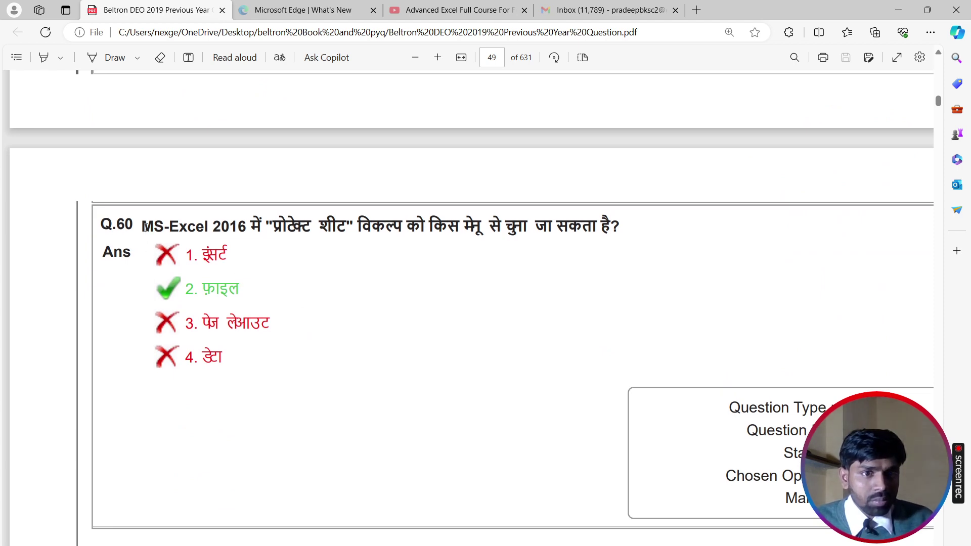
{"action": "scroll", "coordinate": [392, 448], "scroll_direction": "up", "scroll_amount": 10}
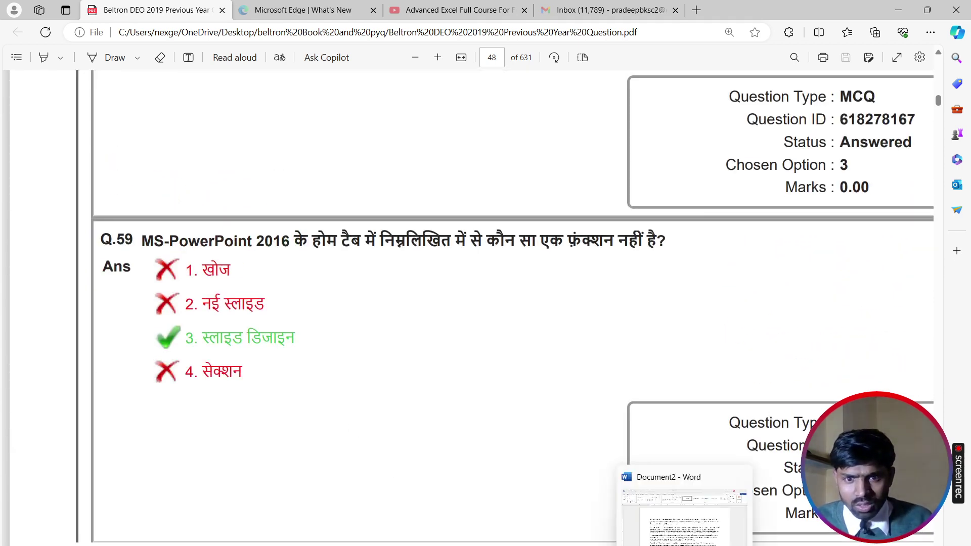
{"action": "left_click", "coordinate": [647, 500]}
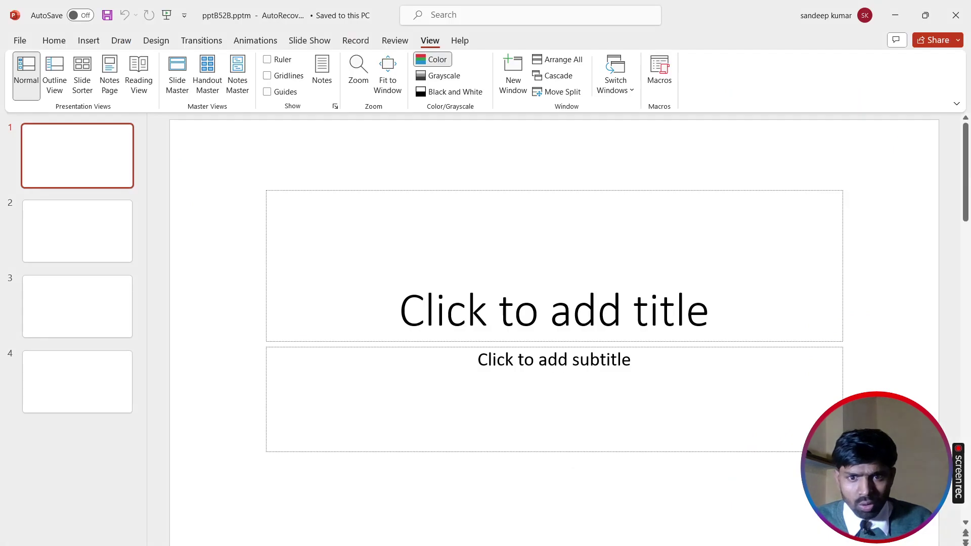
{"action": "left_click", "coordinate": [53, 40]}
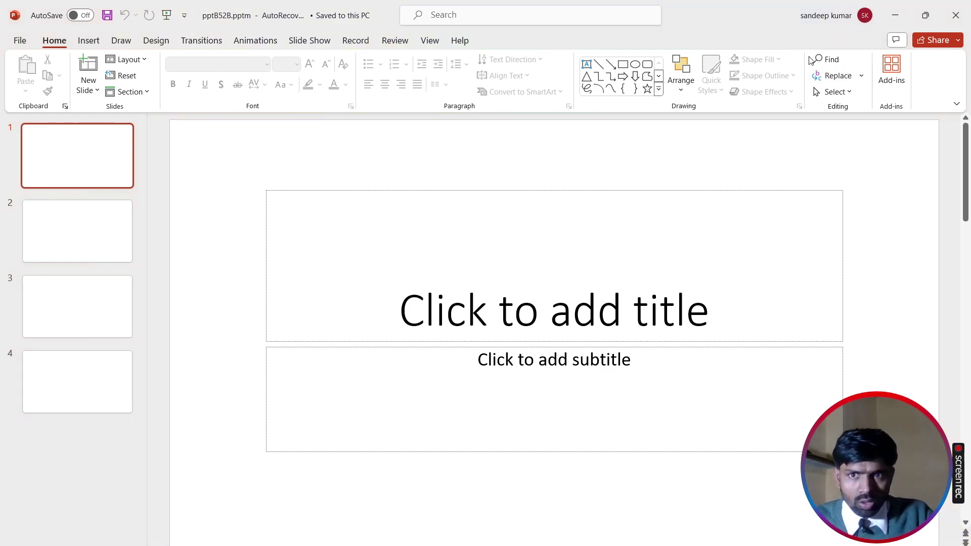
{"action": "left_click_drag", "start_coordinate": [806, 51], "coordinate": [852, 67]}
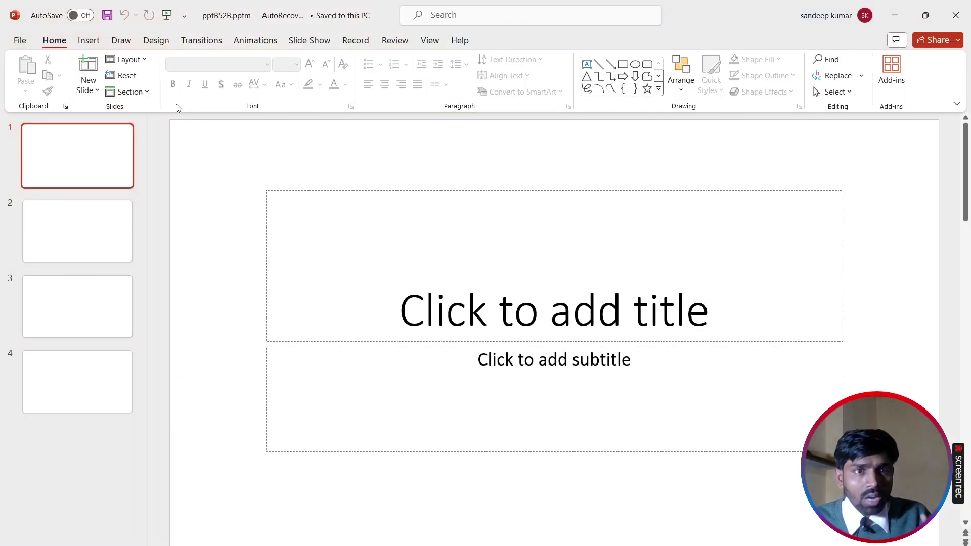
Step: Show PowerPoint's Design themes, preview one on the slide, and compare them with option 3 of Q.59 in the PDF
{"action": "left_click", "coordinate": [158, 41]}
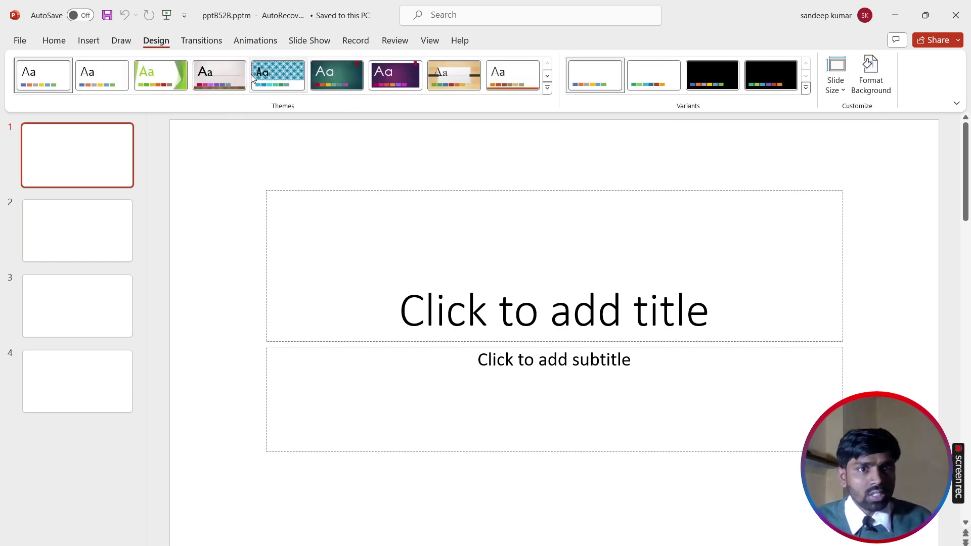
{"action": "key", "text": "alt+Tab"}
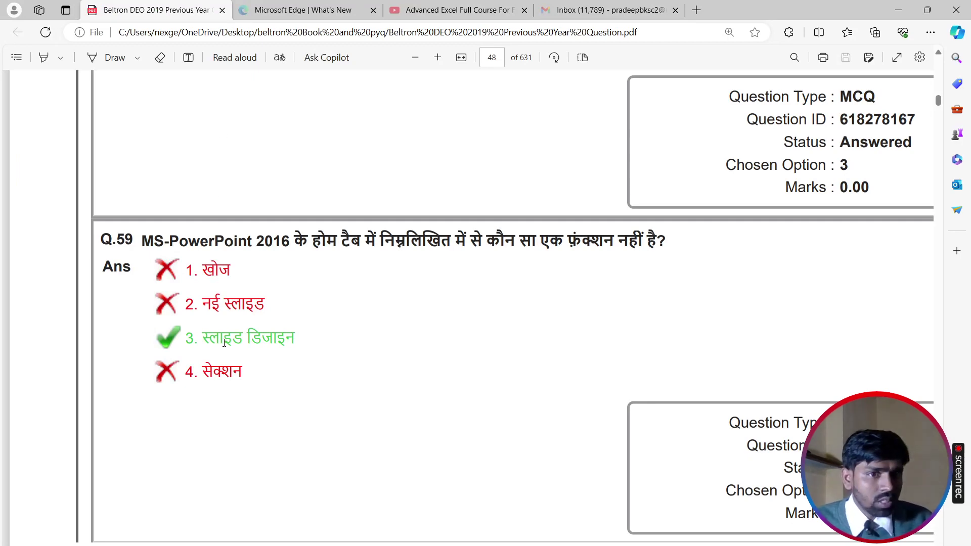
{"action": "key", "text": "alt+Tab"}
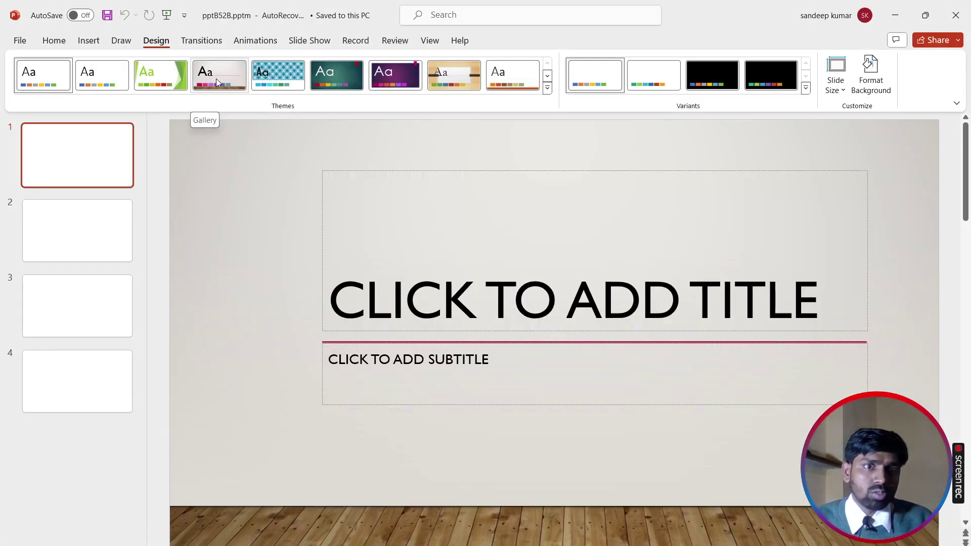
{"action": "key", "text": "alt+Tab"}
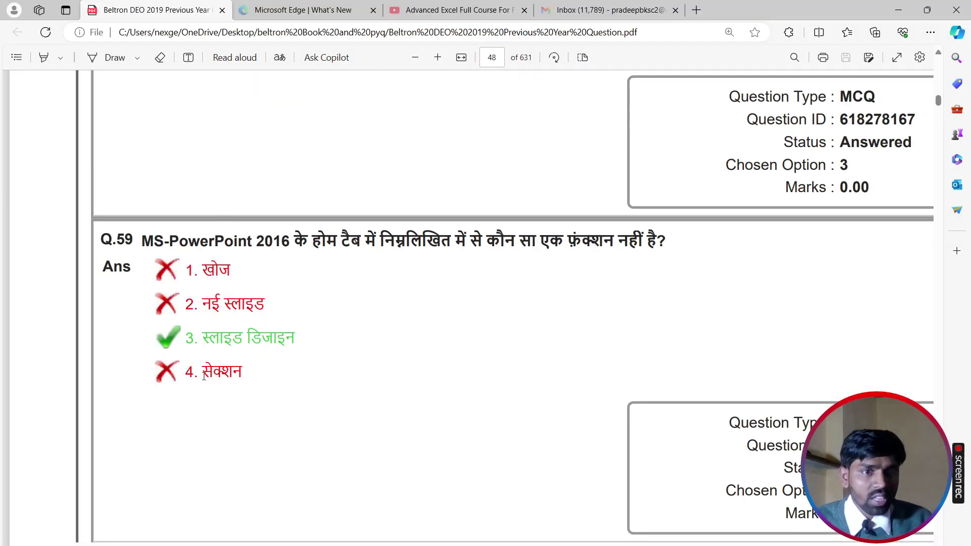
Step: Go to Q.60 on Excel's Protect Sheet, highlight the answer फ़ाइल and the options इंसर्ट and पेज लेआउट, and clear the highlights
{"action": "scroll", "coordinate": [197, 338], "scroll_direction": "down", "scroll_amount": 8}
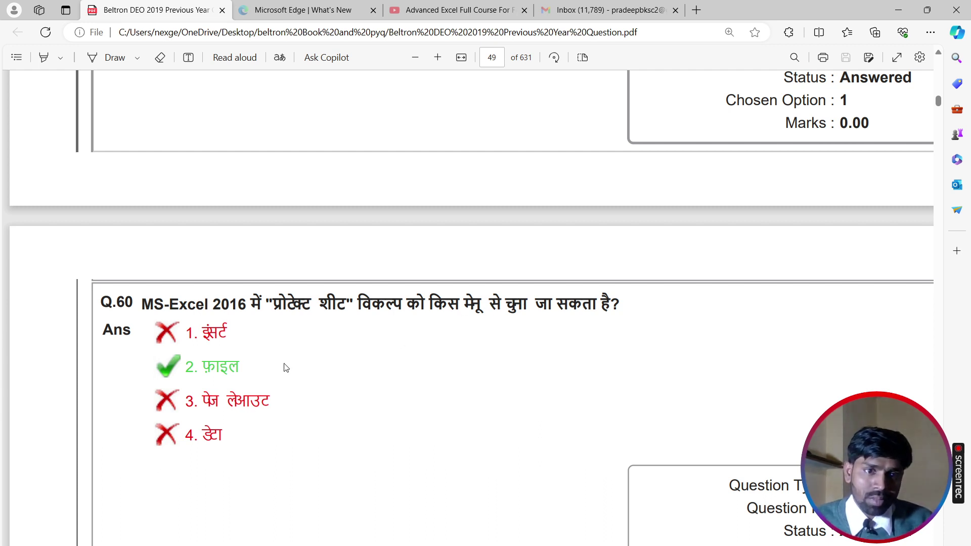
{"action": "left_click_drag", "start_coordinate": [202, 362], "coordinate": [236, 362]}
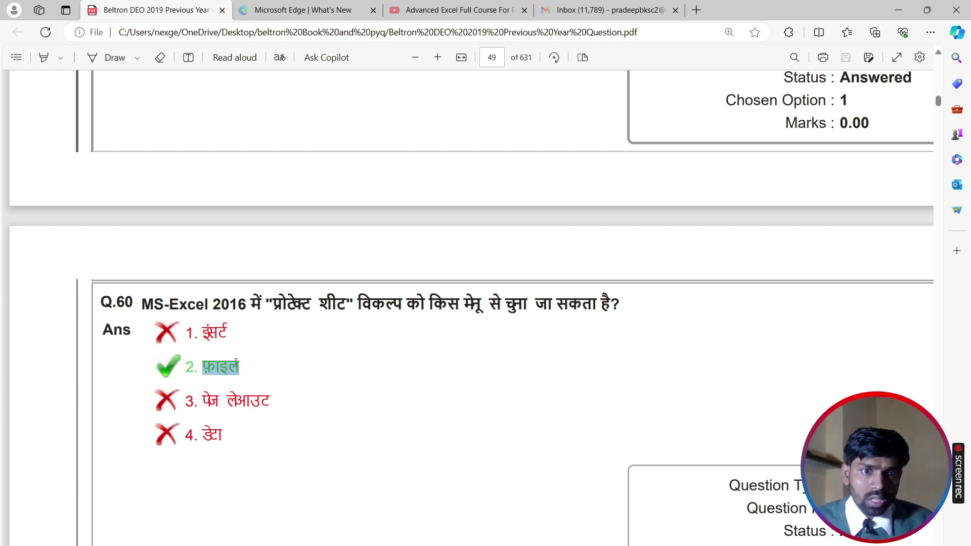
{"action": "left_click", "coordinate": [416, 354]}
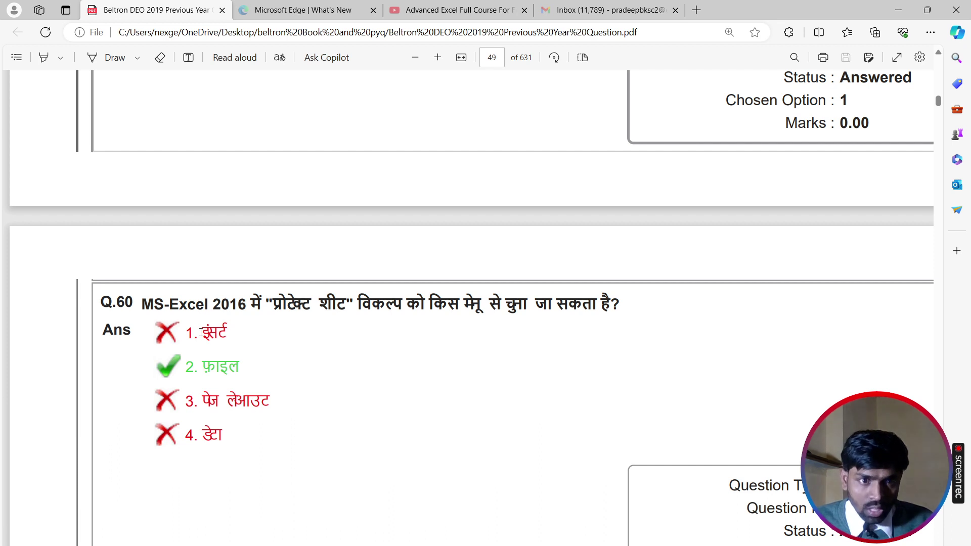
{"action": "left_click_drag", "start_coordinate": [201, 332], "coordinate": [243, 335]}
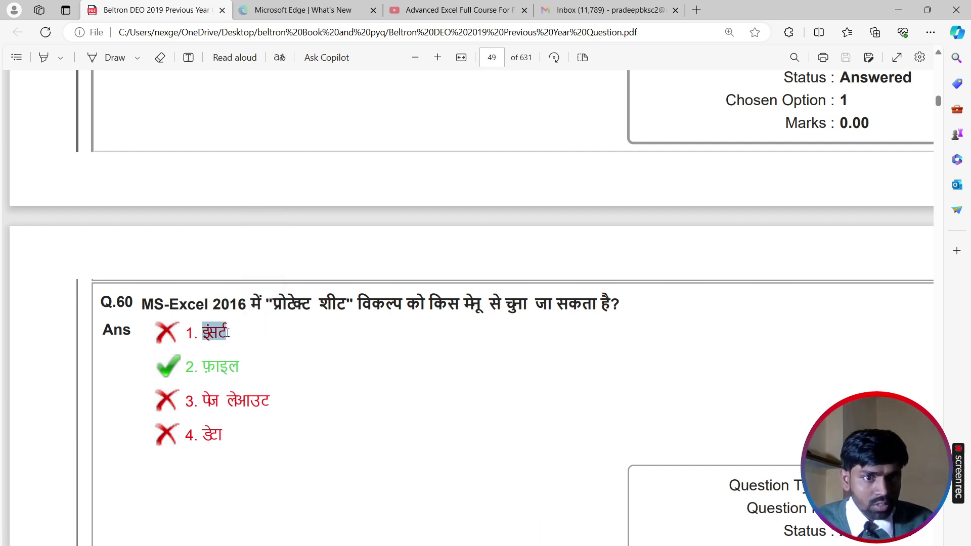
{"action": "left_click_drag", "start_coordinate": [201, 367], "coordinate": [238, 367]}
{"action": "left_click_drag", "start_coordinate": [202, 400], "coordinate": [237, 401]}
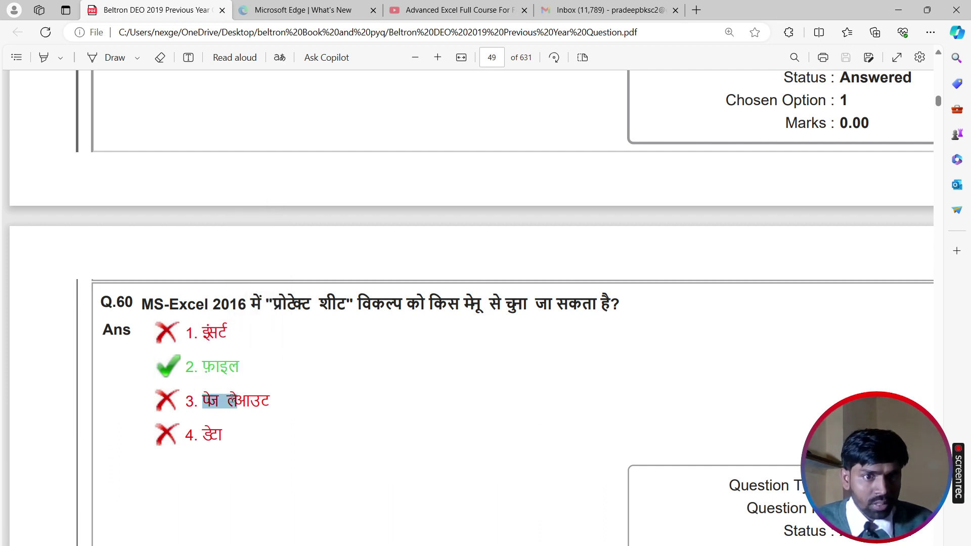
{"action": "left_click", "coordinate": [205, 329]}
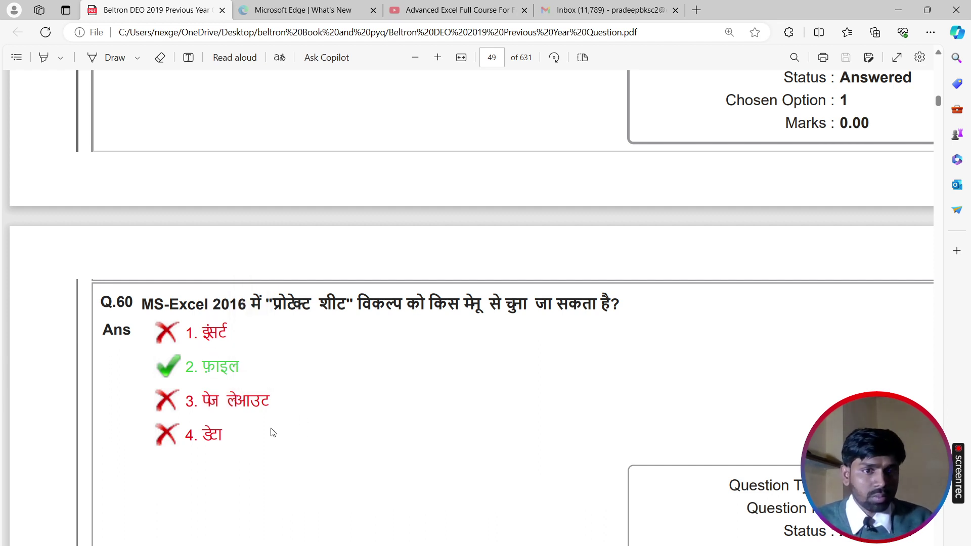
Step: Switch to the Right Tick and Cross Tick workbook in Excel and cancel the unfinished IF formula
{"action": "key", "text": "alt"}
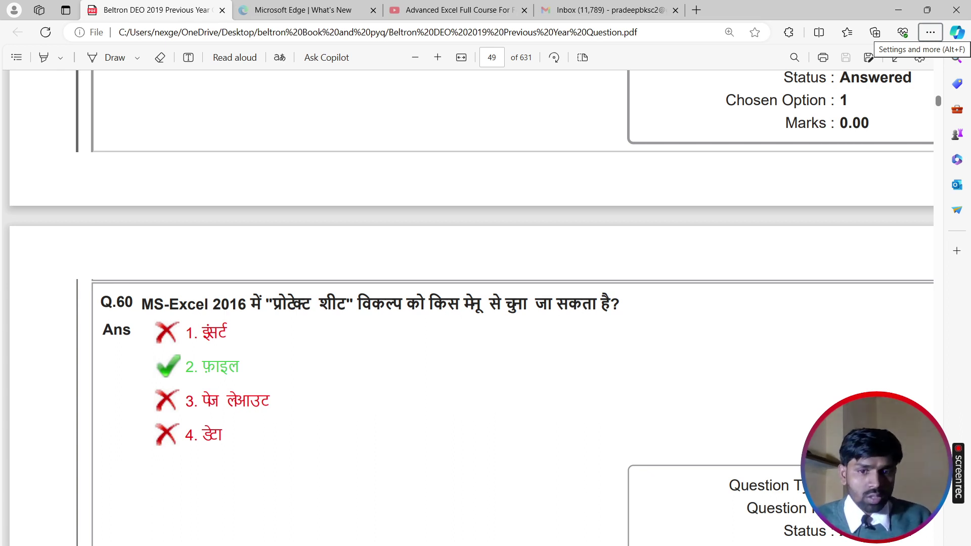
{"action": "left_click", "coordinate": [628, 545]}
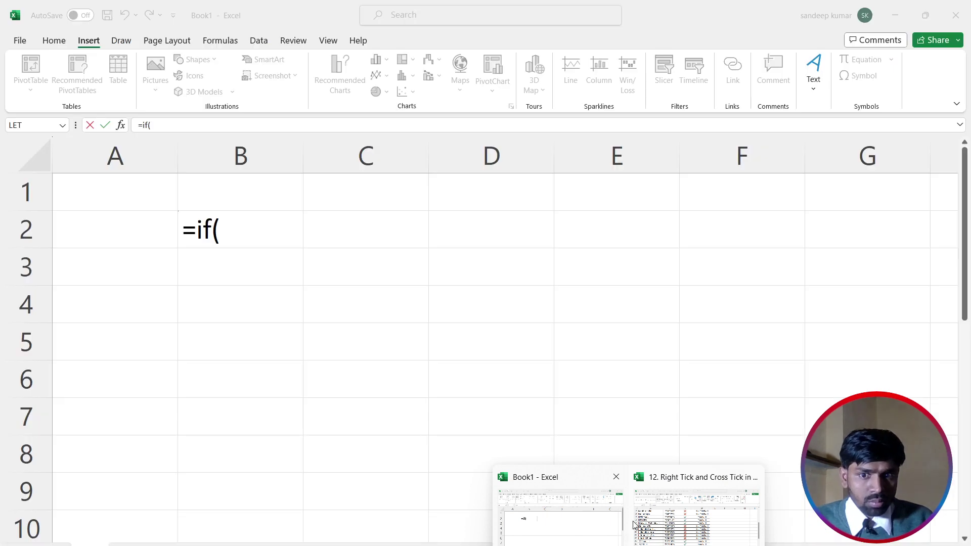
{"action": "left_click", "coordinate": [696, 516]}
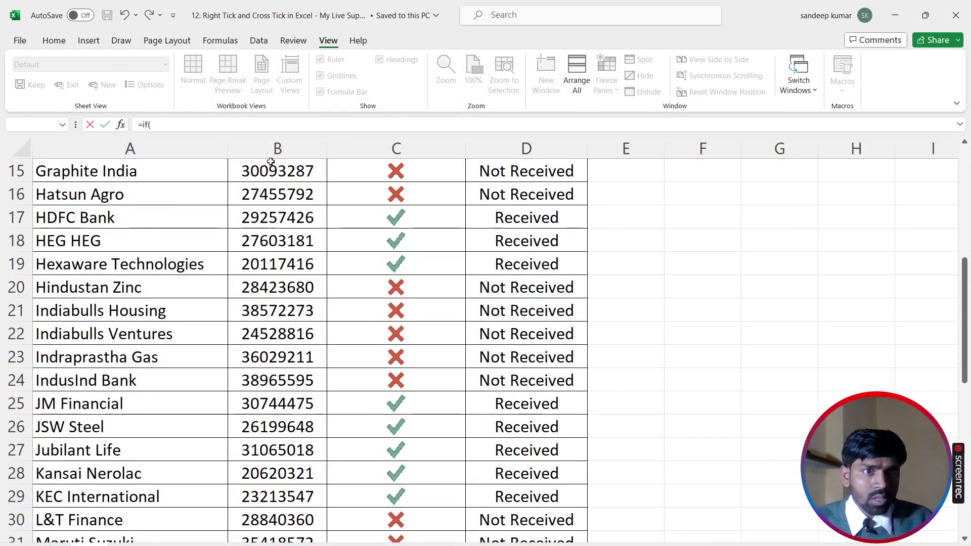
{"action": "left_click", "coordinate": [53, 42]}
{"action": "left_click", "coordinate": [803, 198]}
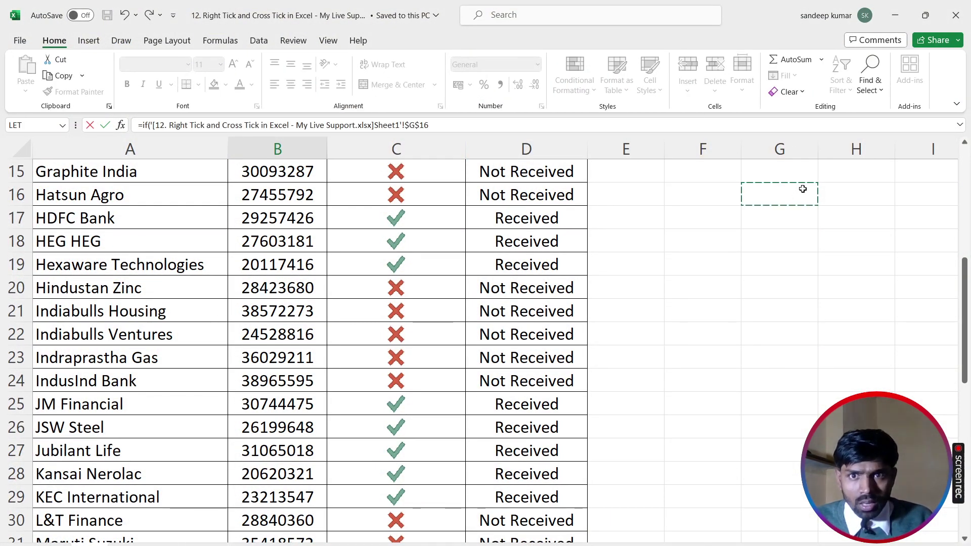
{"action": "key", "text": "Escape"}
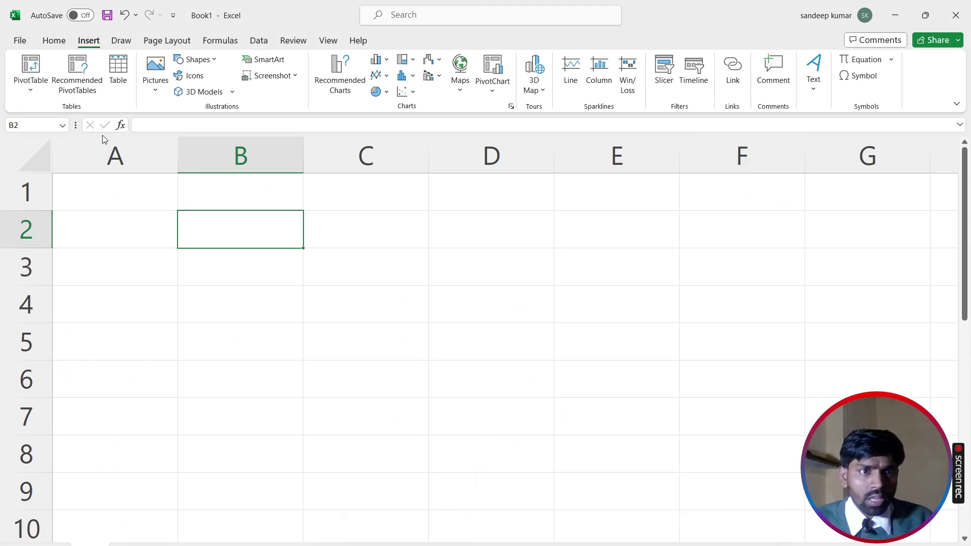
Step: Show the cell Format commands in Book1, including Protect Sheet, and return to Q.60 in the PDF
{"action": "left_click", "coordinate": [54, 40]}
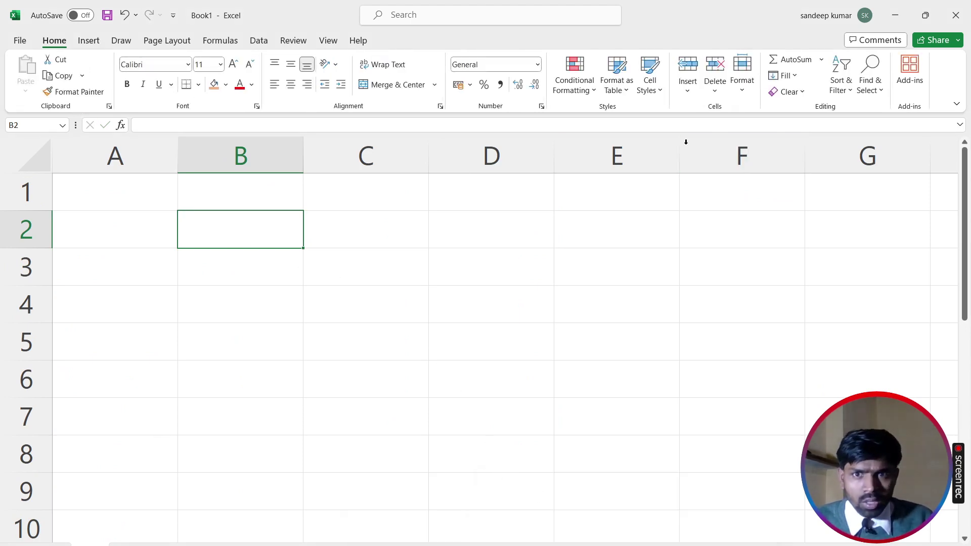
{"action": "left_click", "coordinate": [742, 83]}
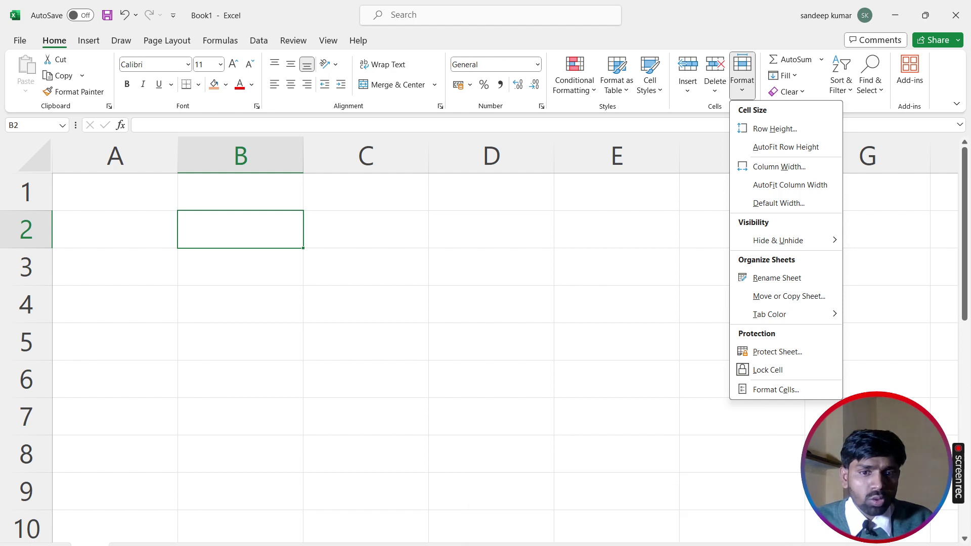
{"action": "key", "text": "alt+Tab"}
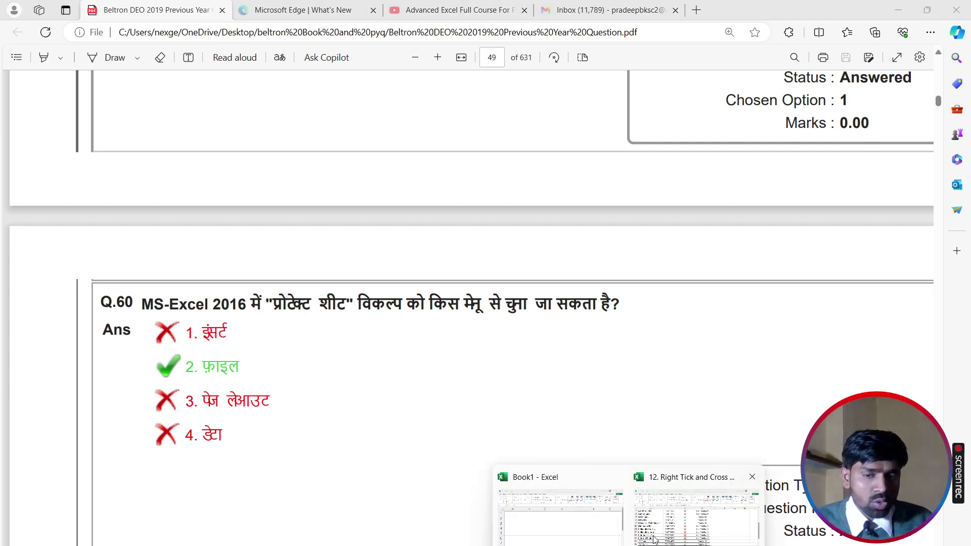
Step: Switch to the Right Tick and Cross Tick workbook and look through the Data and Advanced categories of Excel Options
{"action": "left_click", "coordinate": [698, 506]}
{"action": "left_click", "coordinate": [26, 40]}
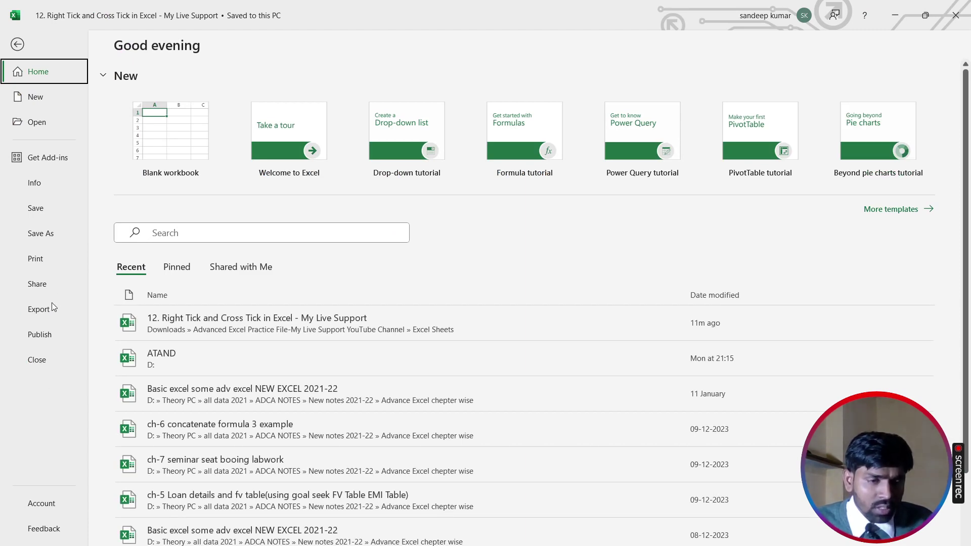
{"action": "left_click", "coordinate": [55, 539]}
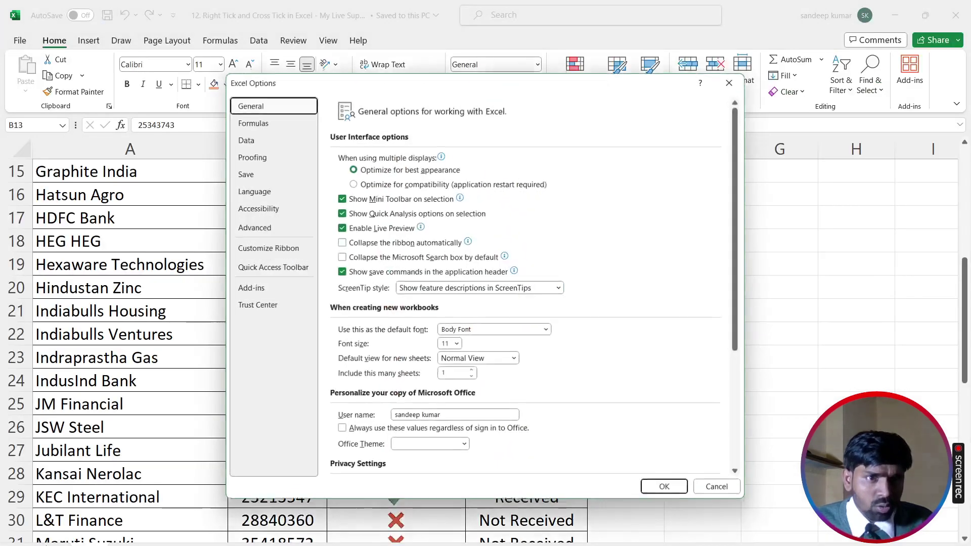
{"action": "left_click", "coordinate": [263, 160]}
{"action": "left_click", "coordinate": [256, 140]}
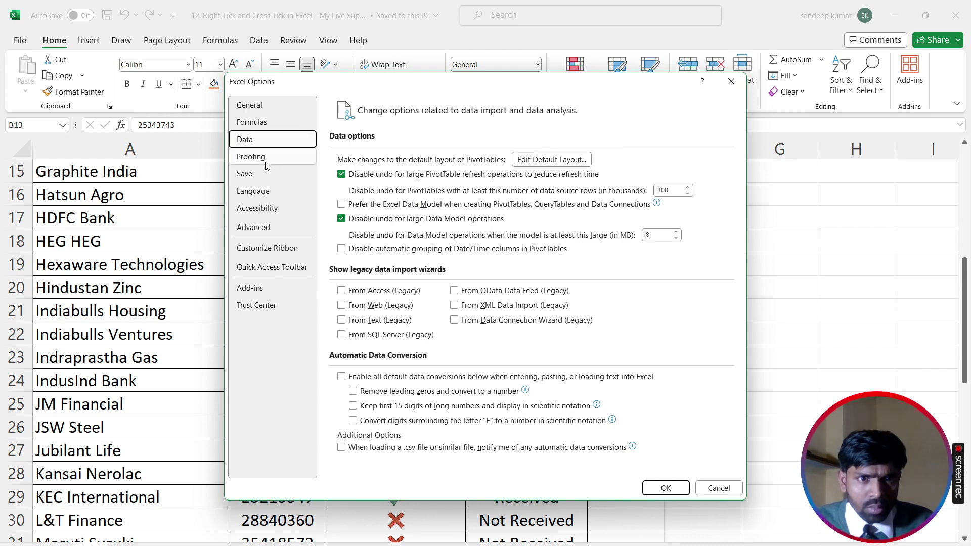
{"action": "left_click", "coordinate": [269, 228]}
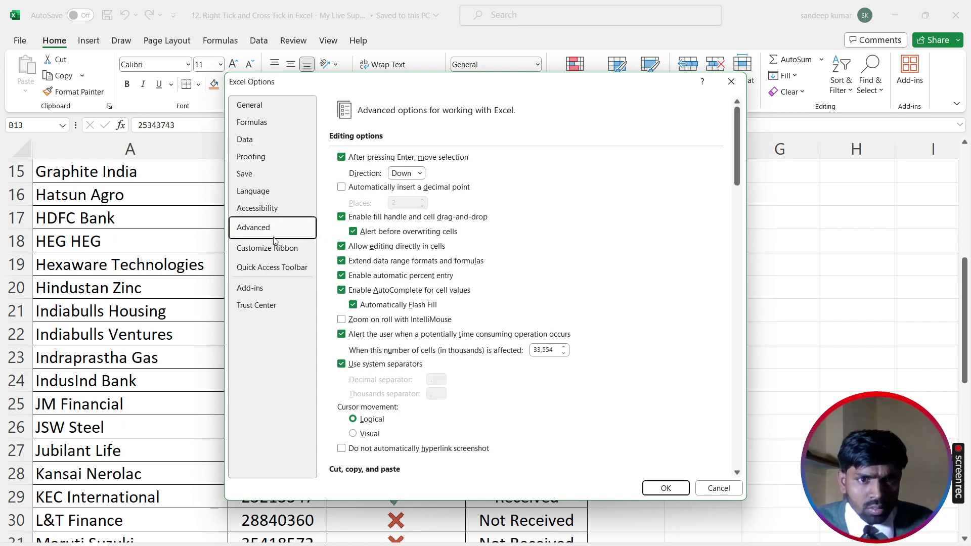
Step: Check the Excel Options categories from General through Accessibility for a sheet protection setting, and close the options
{"action": "left_click", "coordinate": [264, 107]}
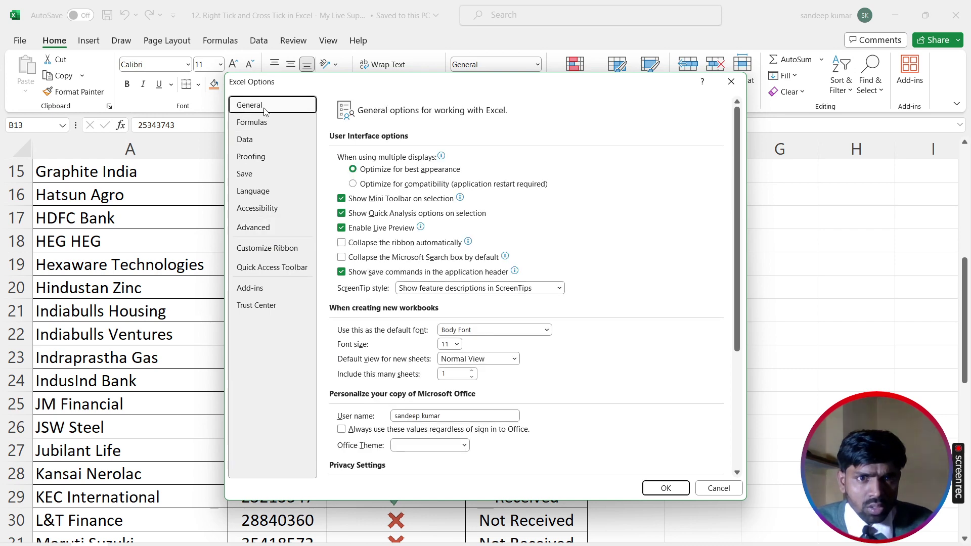
{"action": "left_click", "coordinate": [266, 123]}
{"action": "left_click", "coordinate": [268, 141]}
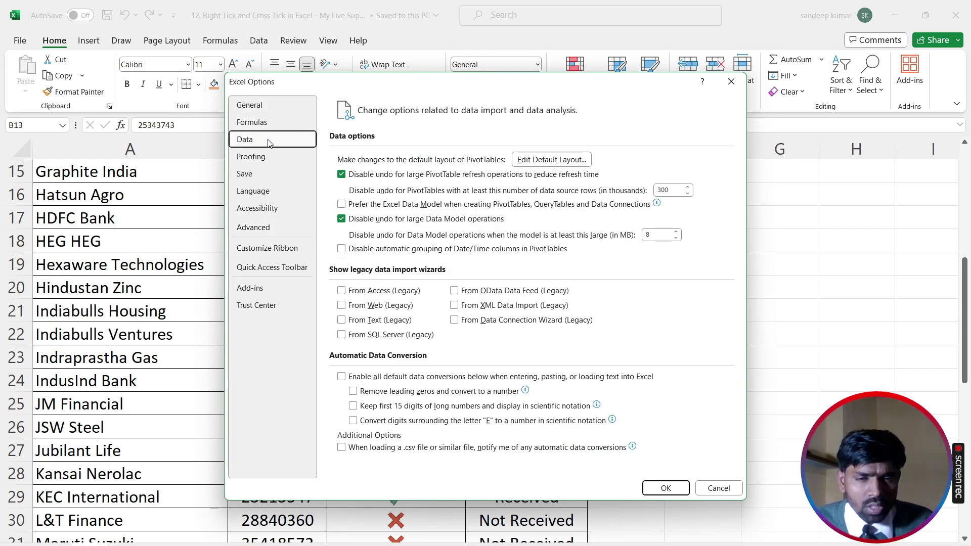
{"action": "left_click", "coordinate": [269, 157]}
{"action": "left_click", "coordinate": [267, 175]}
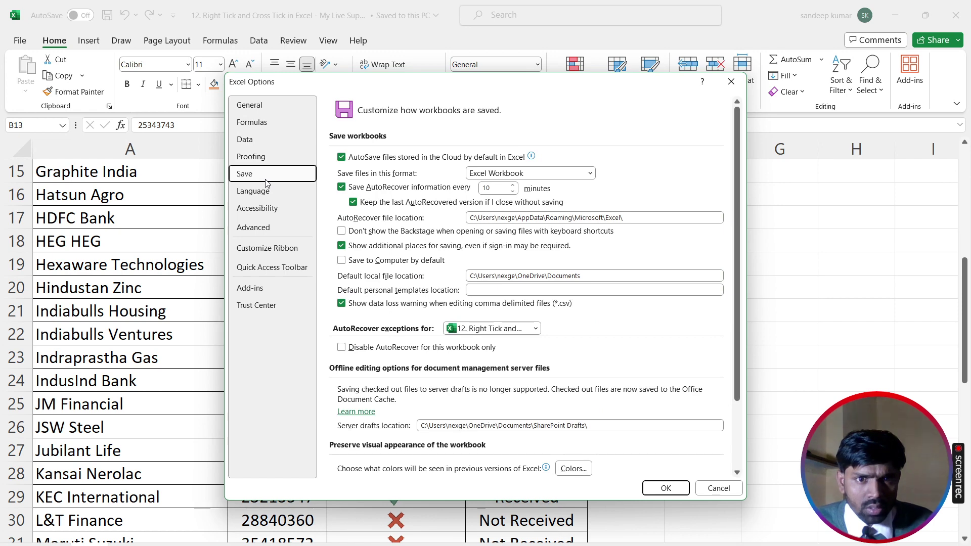
{"action": "left_click", "coordinate": [266, 191]}
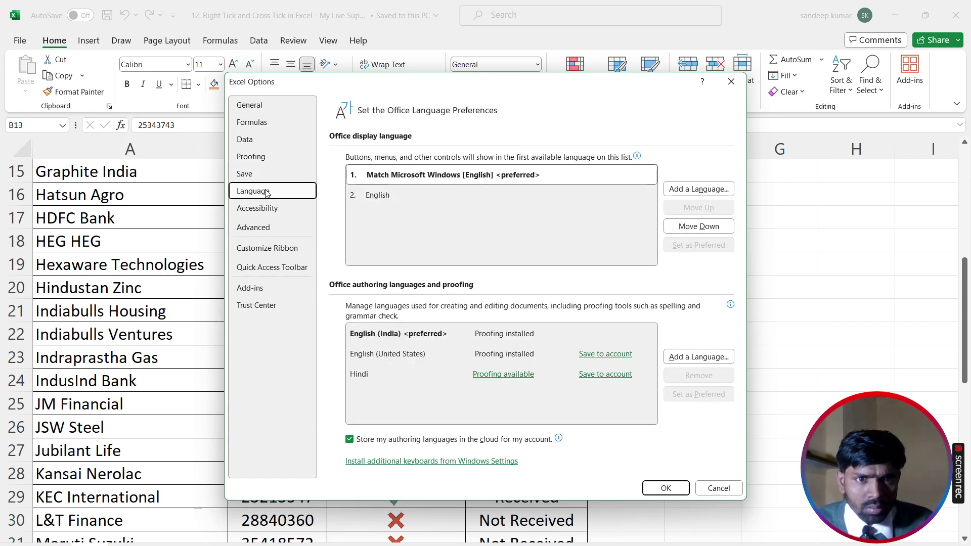
{"action": "left_click", "coordinate": [264, 209]}
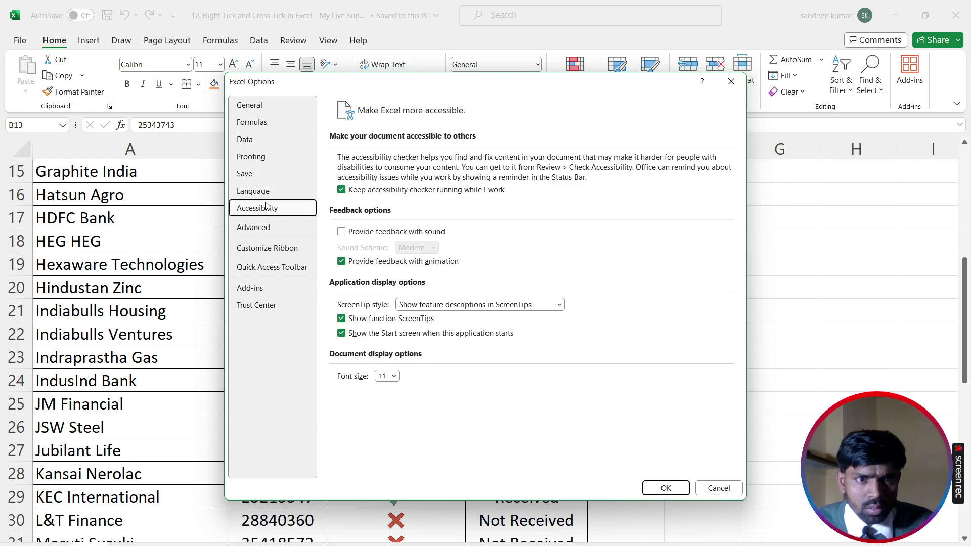
{"action": "left_click", "coordinate": [731, 82]}
Step: Show the workbook's Info page, mark Info and Protect Workbook with red rectangles, and return to the worksheet
{"action": "left_click", "coordinate": [20, 40]}
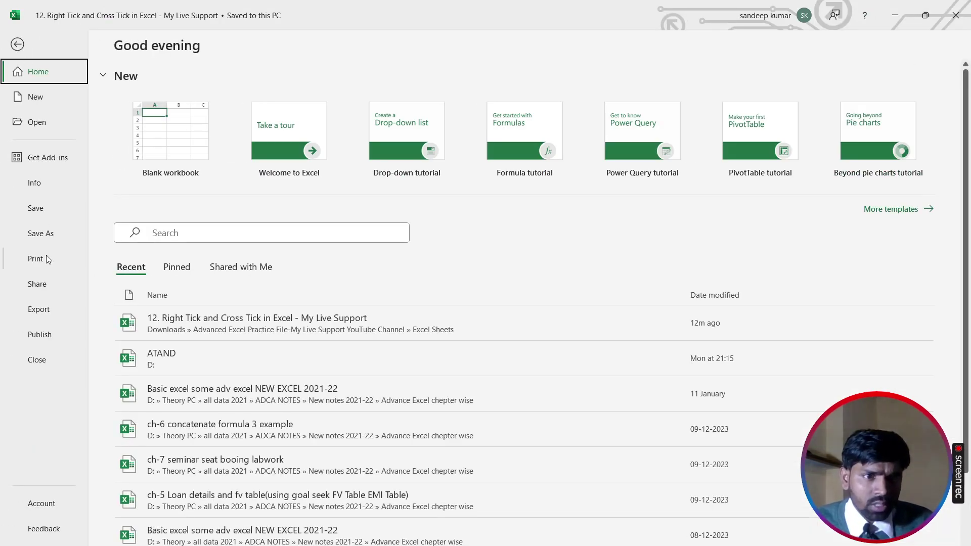
{"action": "left_click", "coordinate": [52, 203]}
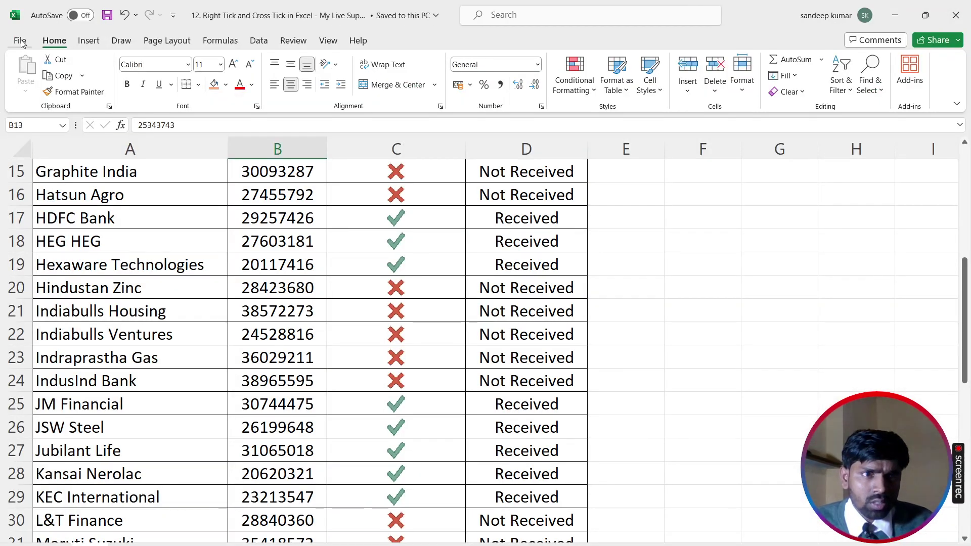
{"action": "left_click", "coordinate": [21, 42]}
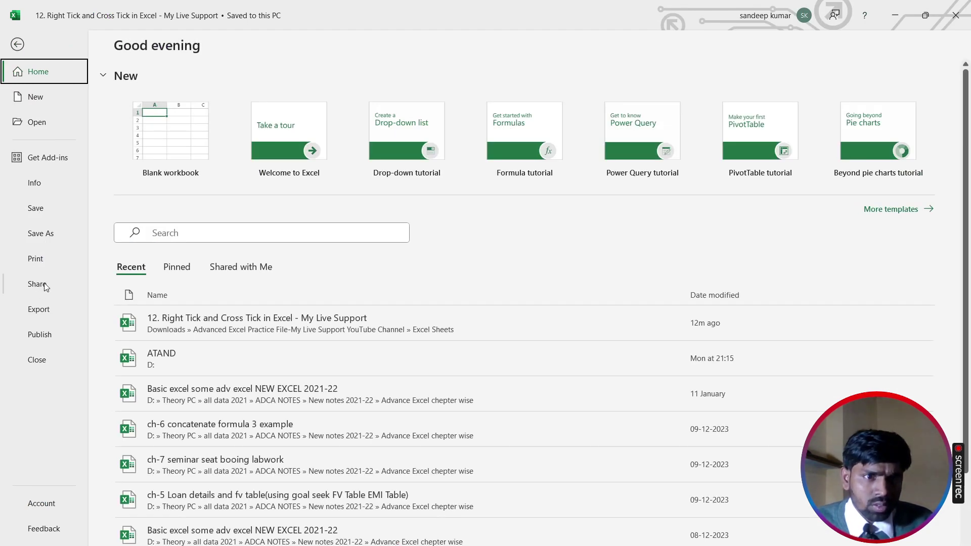
{"action": "left_click", "coordinate": [52, 186]}
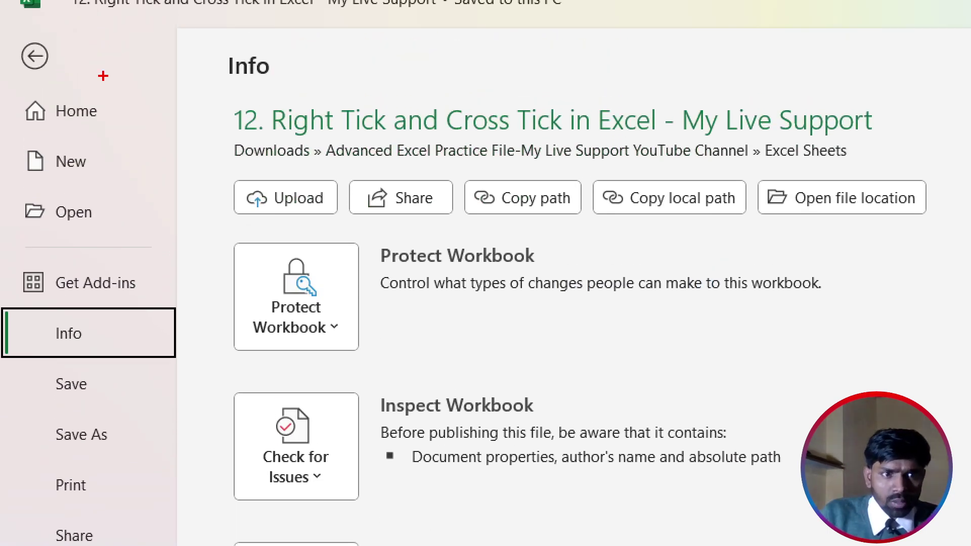
{"action": "mouse_move", "coordinate": [24, 316]}
{"action": "left_mouse_down"}
{"action": "mouse_move", "coordinate": [74, 349]}
{"action": "mouse_move", "coordinate": [146, 362]}
{"action": "left_mouse_up"}
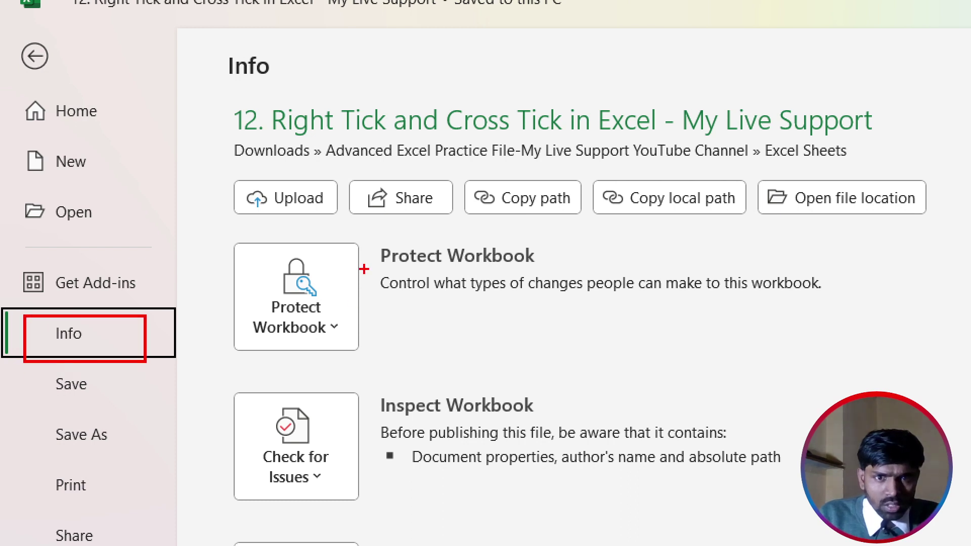
{"action": "mouse_move", "coordinate": [285, 223]}
{"action": "left_mouse_down"}
{"action": "mouse_move", "coordinate": [462, 279]}
{"action": "mouse_move", "coordinate": [660, 319]}
{"action": "left_mouse_up"}
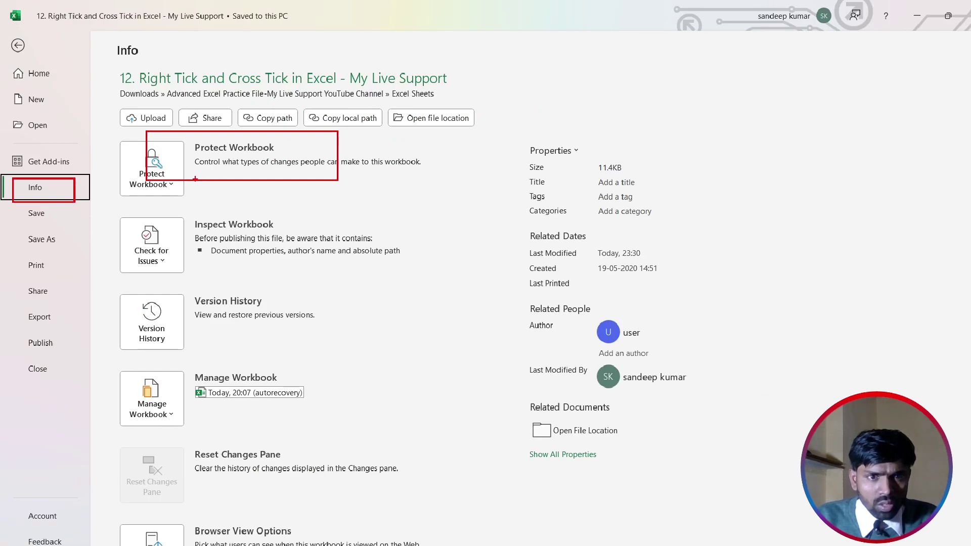
{"action": "scroll", "coordinate": [221, 322], "scroll_direction": "down", "scroll_amount": 1}
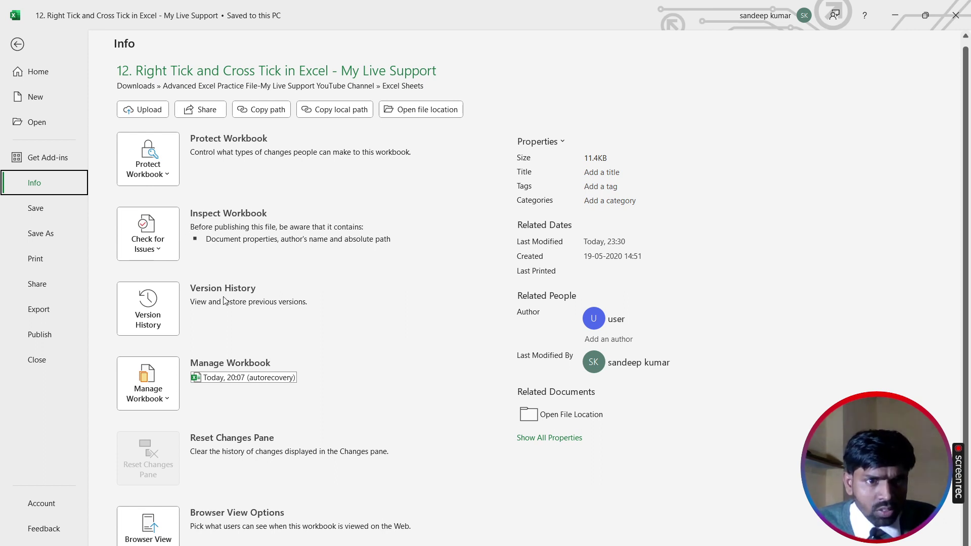
{"action": "key", "text": "Escape"}
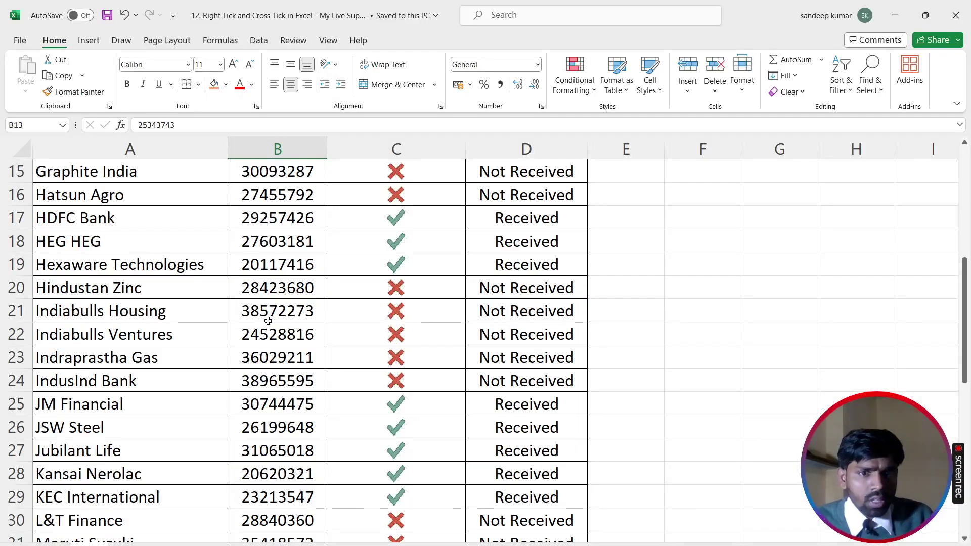
Step: Return to Q.60 in the PDF, highlight "प्रोटेक्ट शीट" in the question, and draw a mark from it to the answer फ़ाइल
{"action": "key", "text": "alt+Tab"}
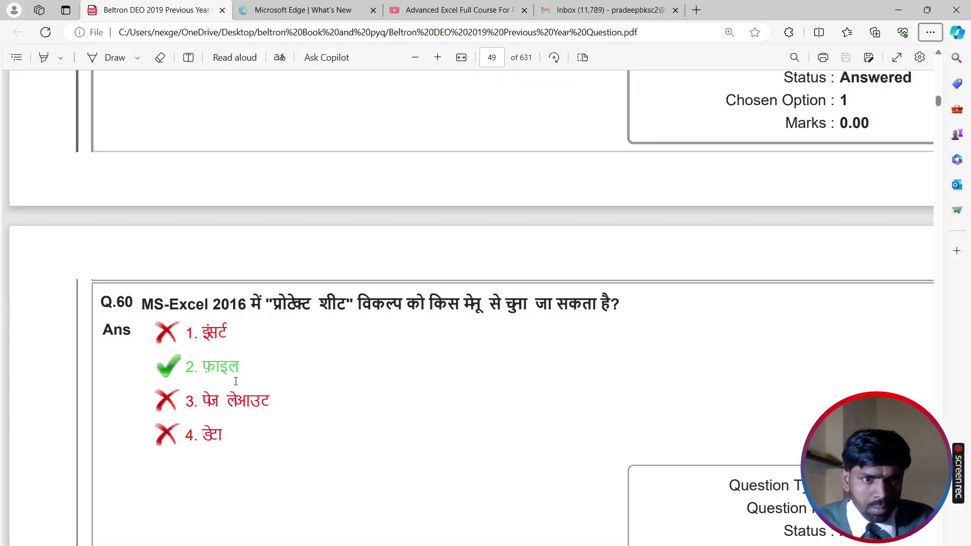
{"action": "left_click_drag", "start_coordinate": [289, 304], "coordinate": [360, 302]}
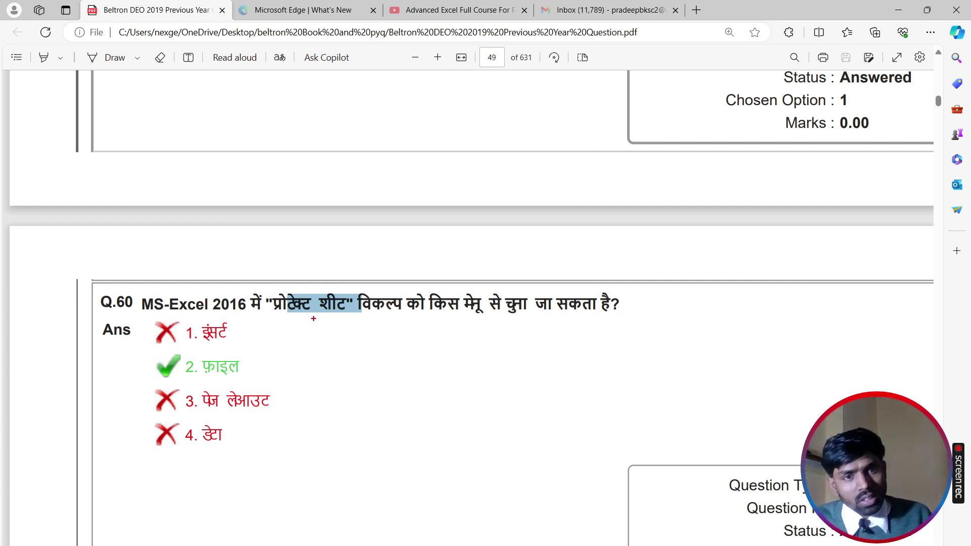
{"action": "left_click_drag", "start_coordinate": [313, 318], "coordinate": [235, 367]}
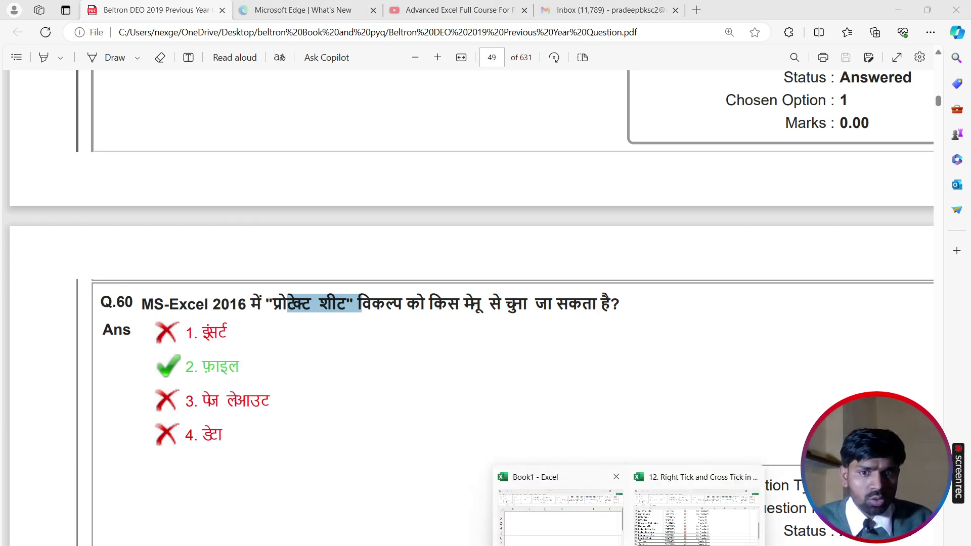
Step: Switch to the Right Tick and Cross Tick workbook, show the cell Format commands, and mark Protect Sheet with a red rectangle
{"action": "left_click", "coordinate": [708, 500]}
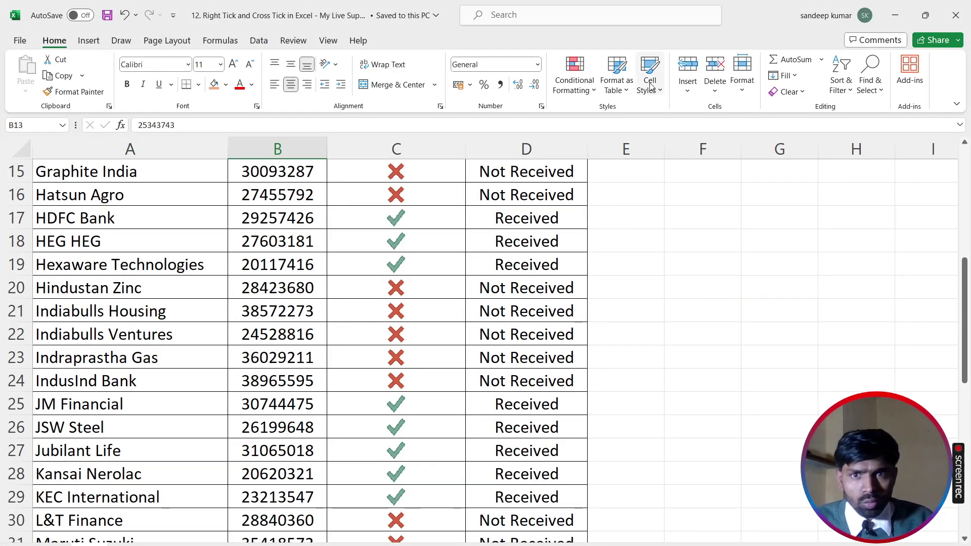
{"action": "left_click", "coordinate": [742, 89]}
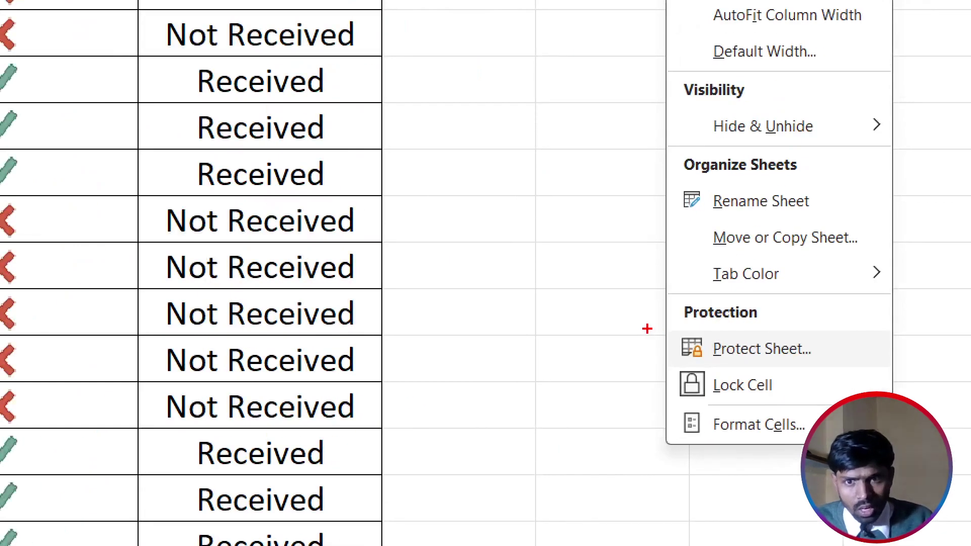
{"action": "left_click_drag", "start_coordinate": [719, 342], "coordinate": [822, 364]}
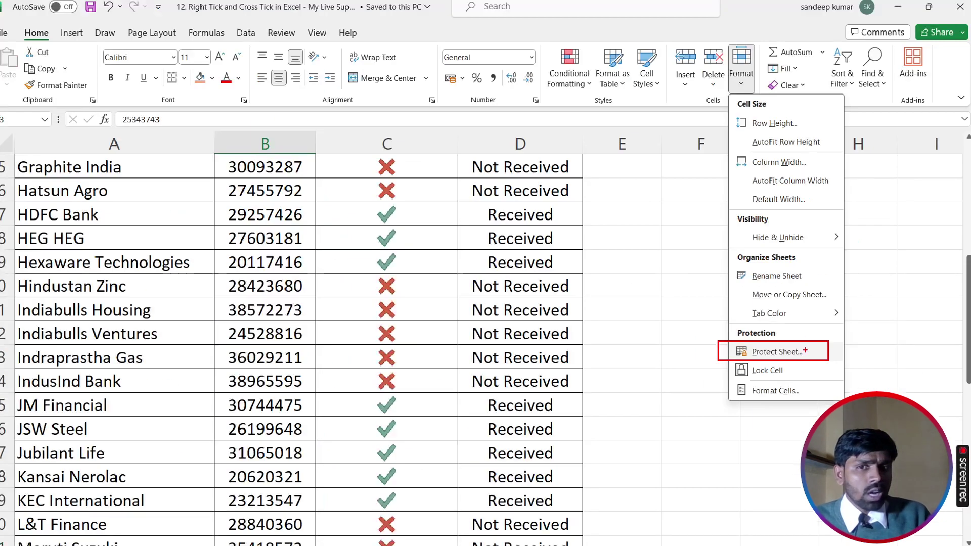
{"action": "key", "text": "Escape"}
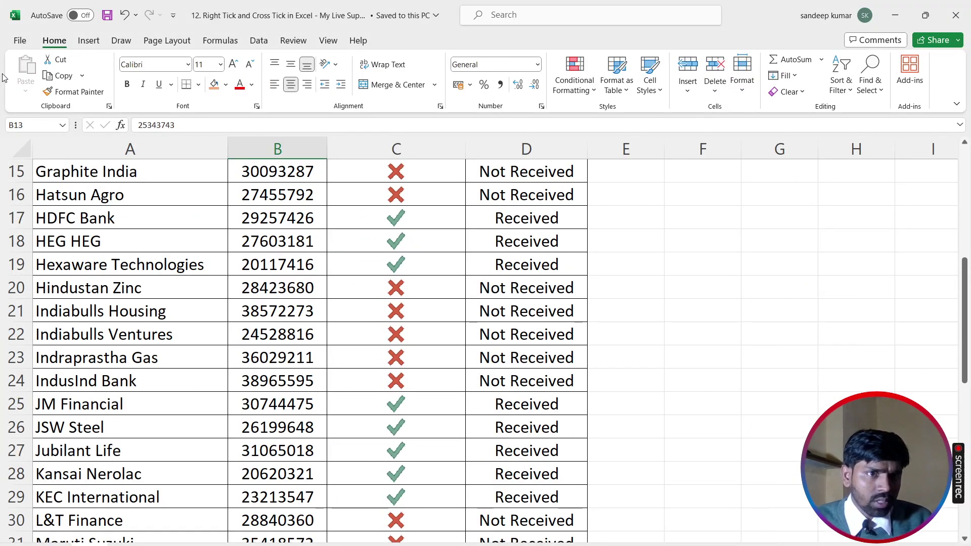
Step: Show the workbook's Info page again and examine its Protect Workbook option
{"action": "left_click", "coordinate": [20, 41]}
{"action": "left_click", "coordinate": [33, 182]}
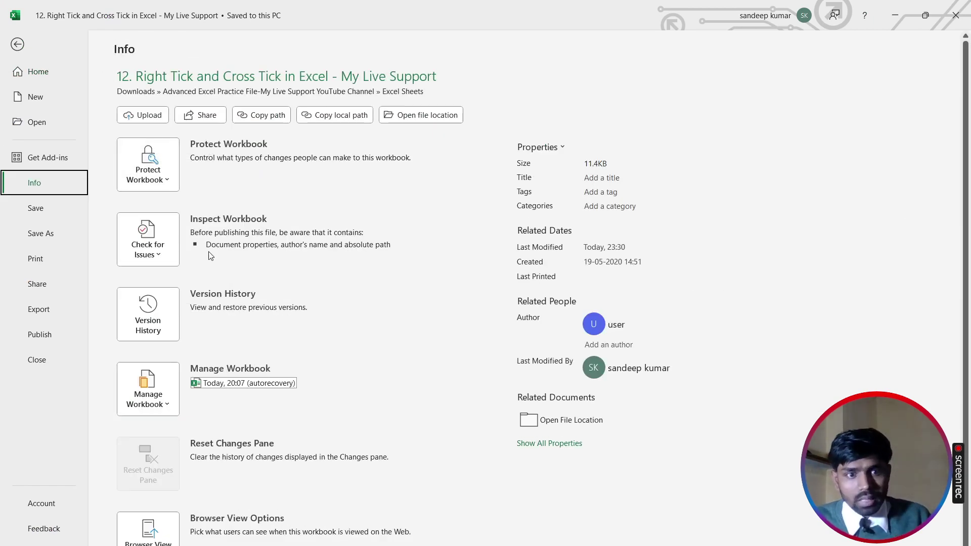
{"action": "scroll", "coordinate": [217, 347], "scroll_direction": "down", "scroll_amount": 1}
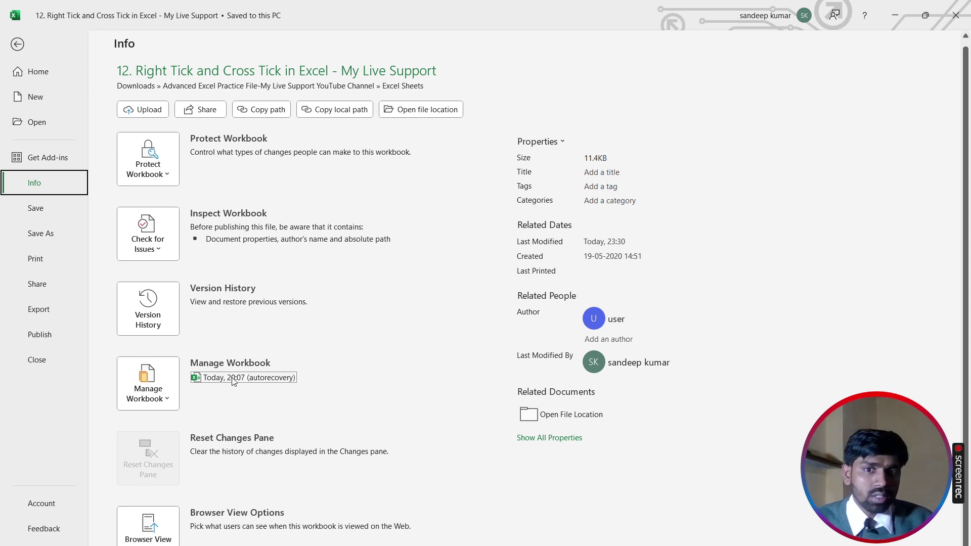